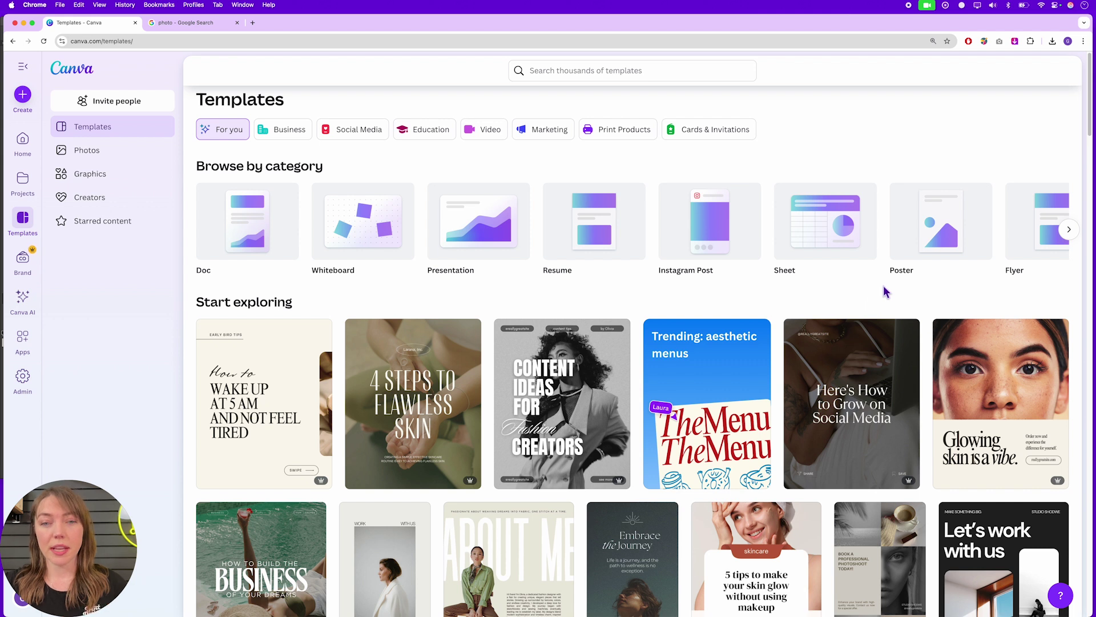
# Step: Open the "Black and White Bold Minimalist Carousel Instagram Post" template for customizing
pyautogui.moveTo(534, 415)
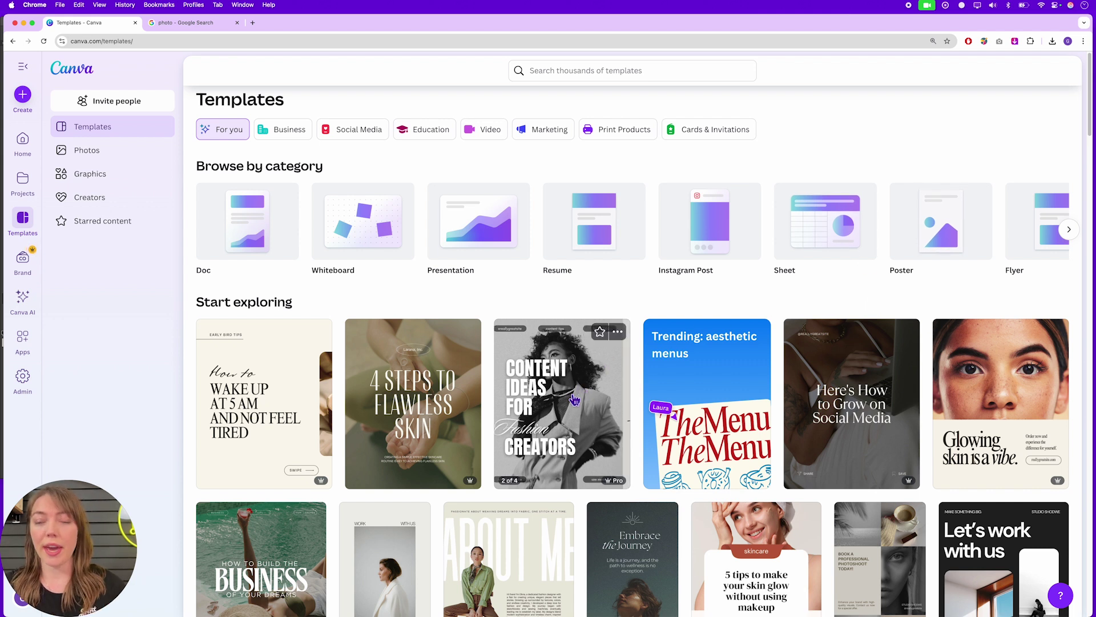
pyautogui.click(562, 420)
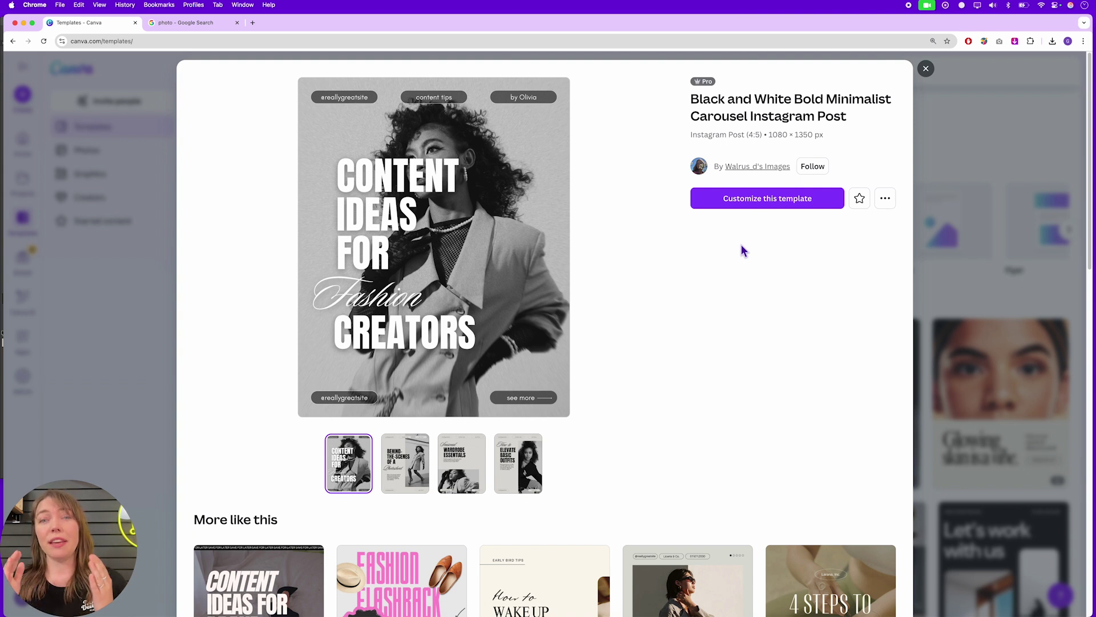
pyautogui.click(750, 200)
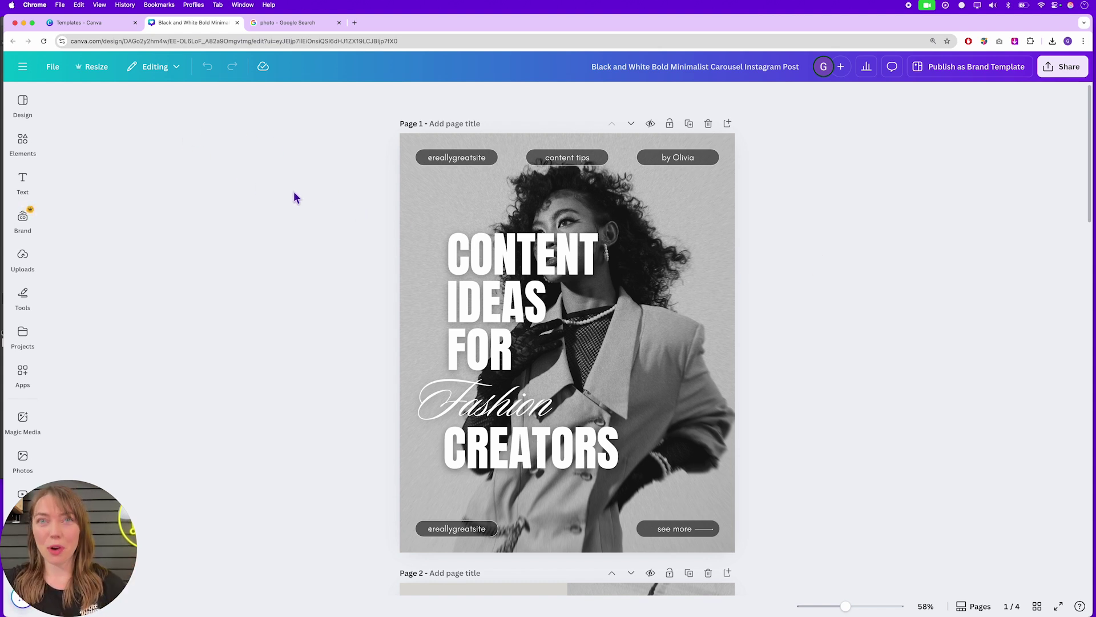
# Step: Set up a custom resize of the design in inches, 8.5 wide by 11 high
pyautogui.click(96, 71)
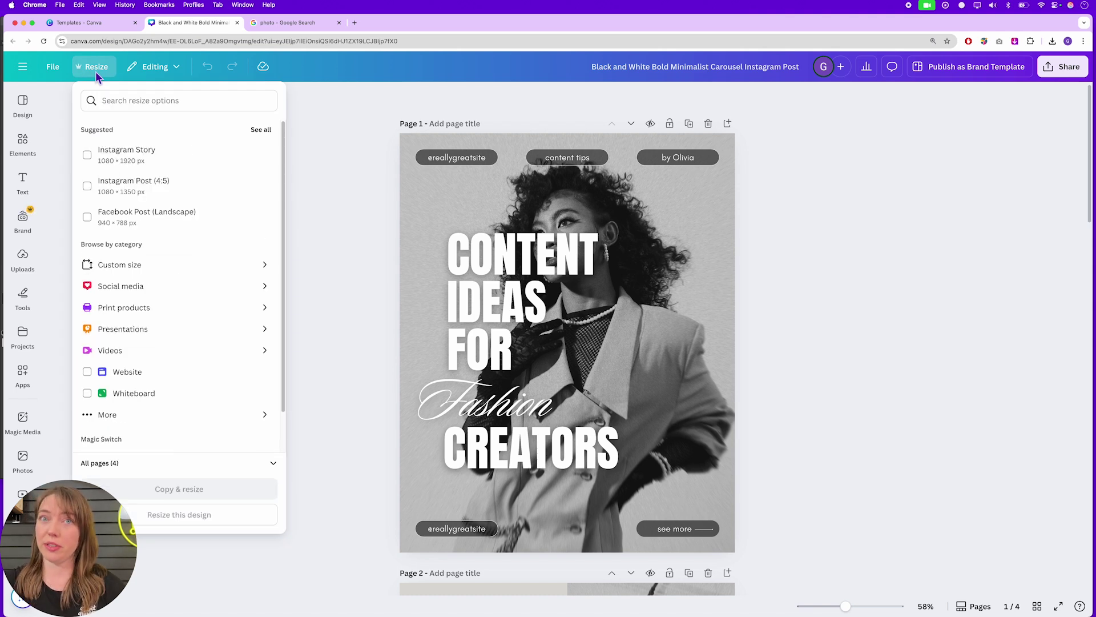
pyautogui.click(125, 273)
pyautogui.click(120, 168)
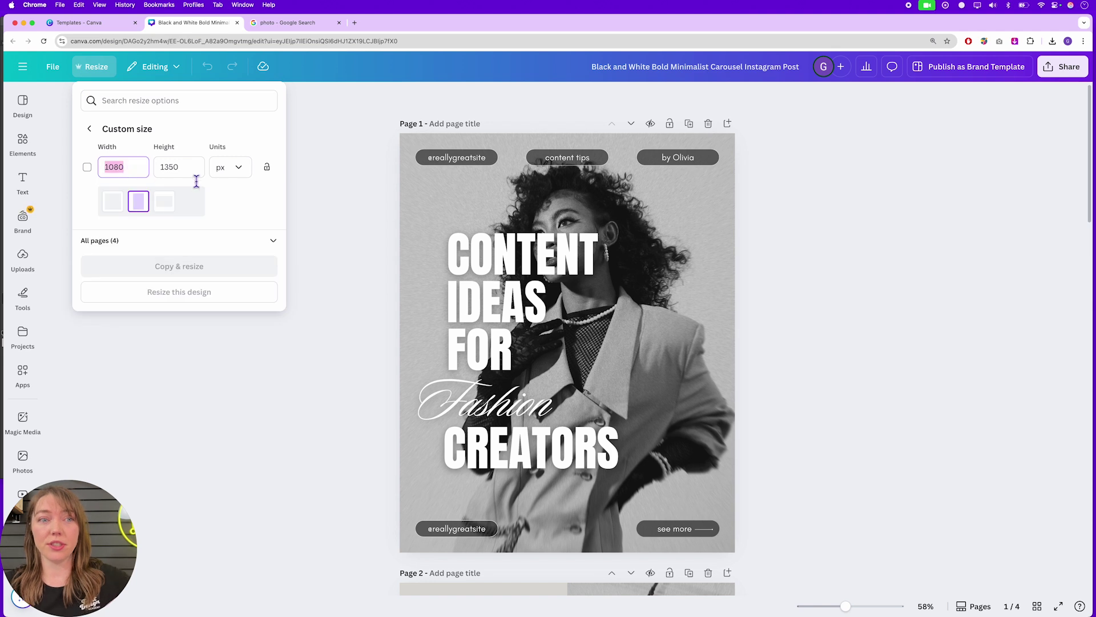
pyautogui.click(234, 167)
pyautogui.click(235, 223)
pyautogui.click(106, 171)
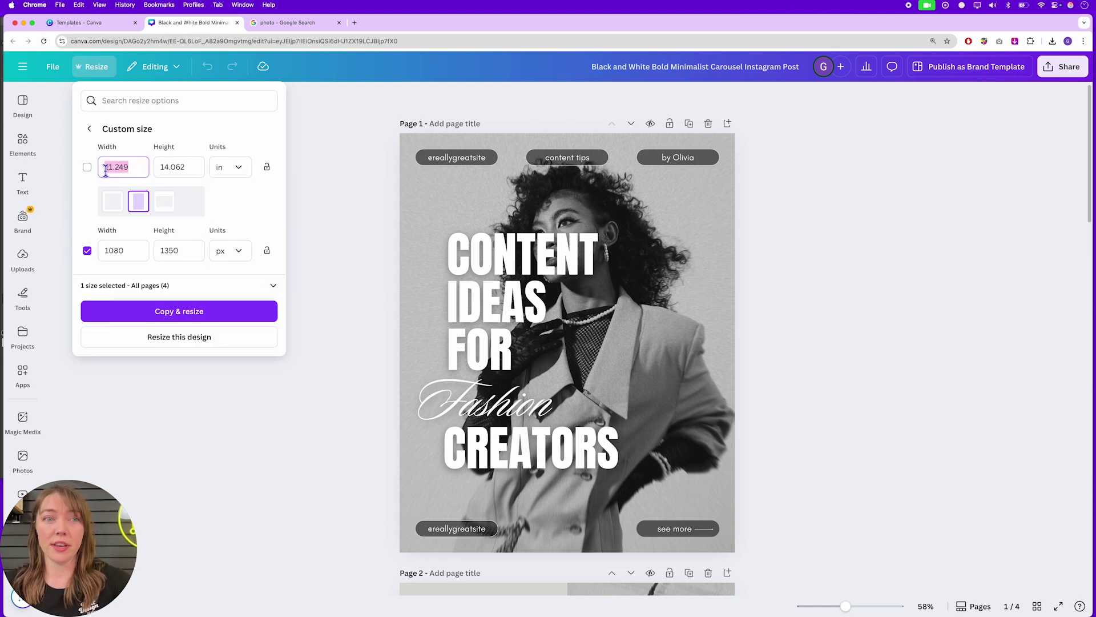
pyautogui.write('8.5')
pyautogui.press('Tab')
pyautogui.write('11')
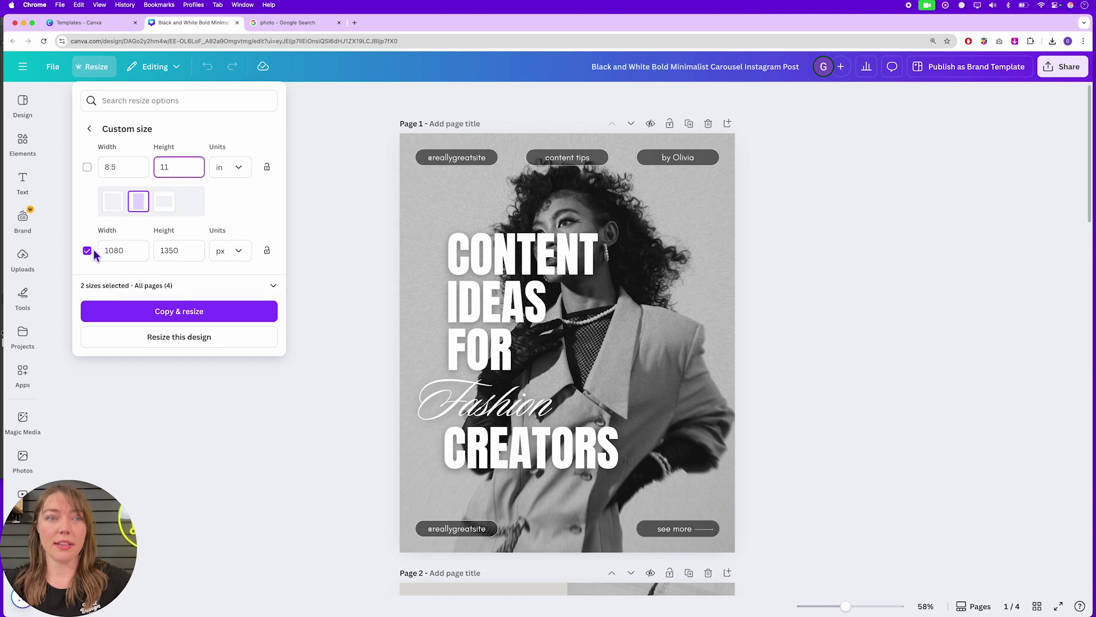
# Step: Select only the 8.5 × 11 in custom size and resize the current design to it
pyautogui.click(91, 177)
pyautogui.click(91, 250)
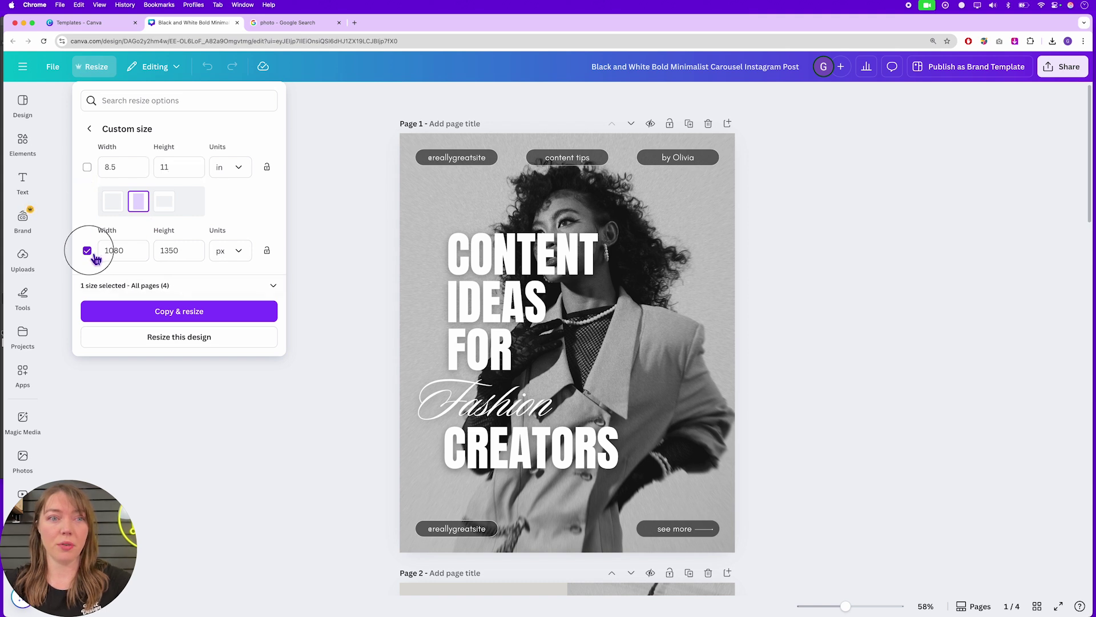
pyautogui.click(95, 175)
pyautogui.click(215, 315)
pyautogui.click(228, 341)
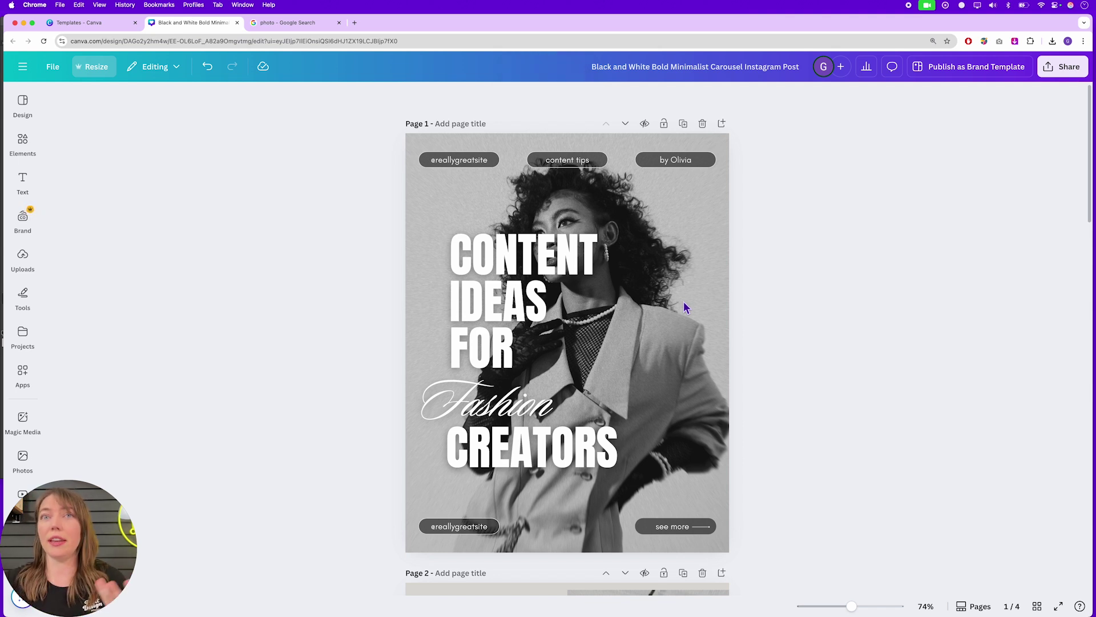
# Step: Start a new custom-size design and enter 8.5 as its width and 11 as its height
pyautogui.click(24, 70)
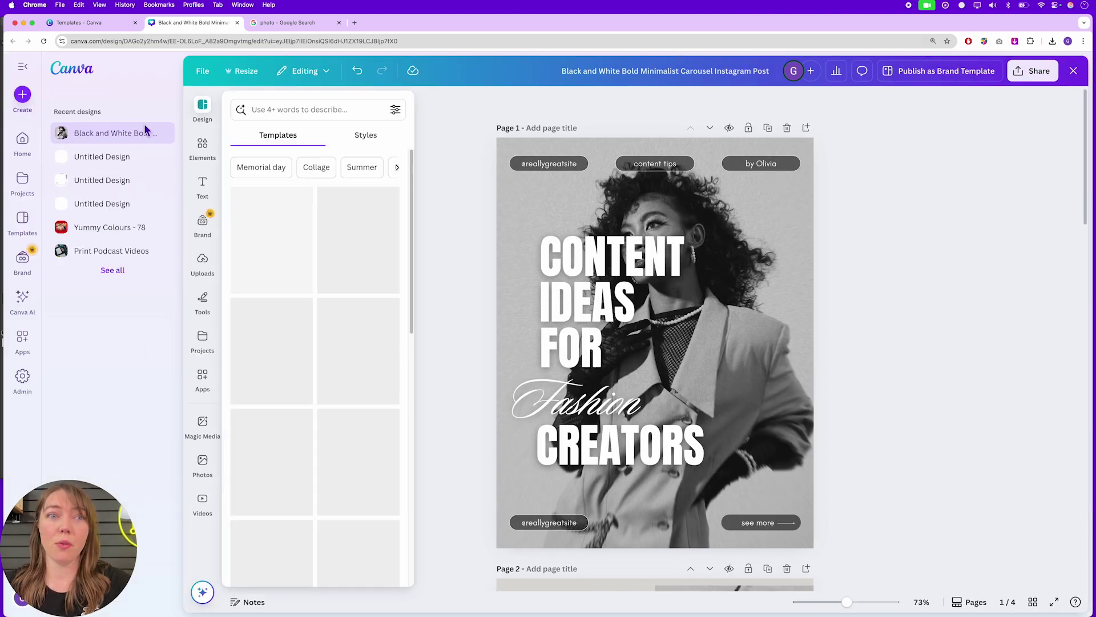
pyautogui.click(24, 67)
pyautogui.click(51, 71)
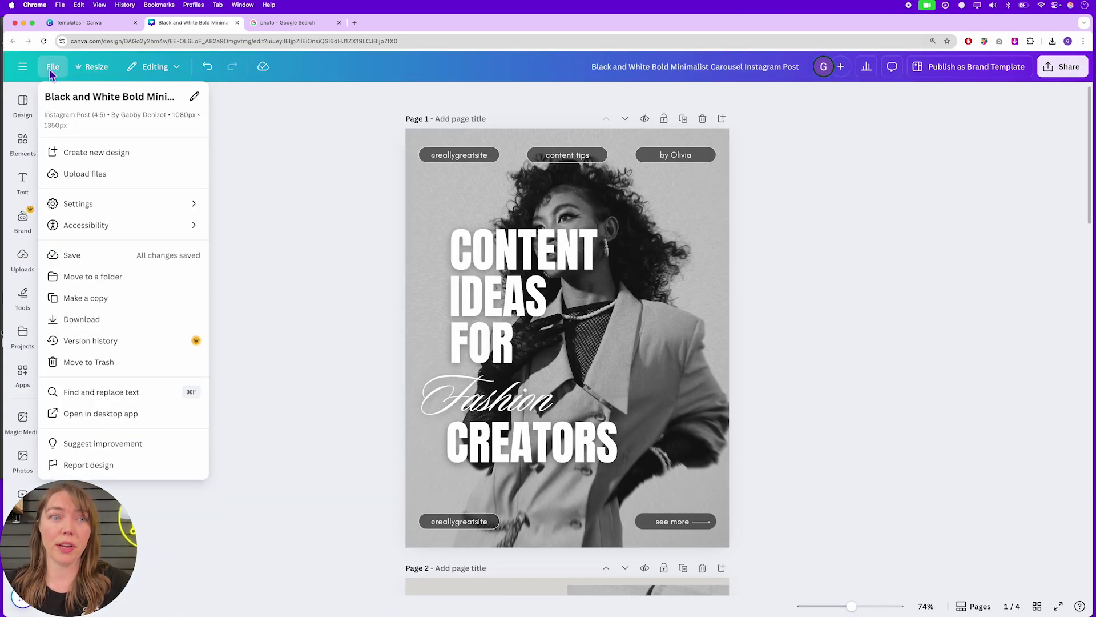
pyautogui.click(123, 154)
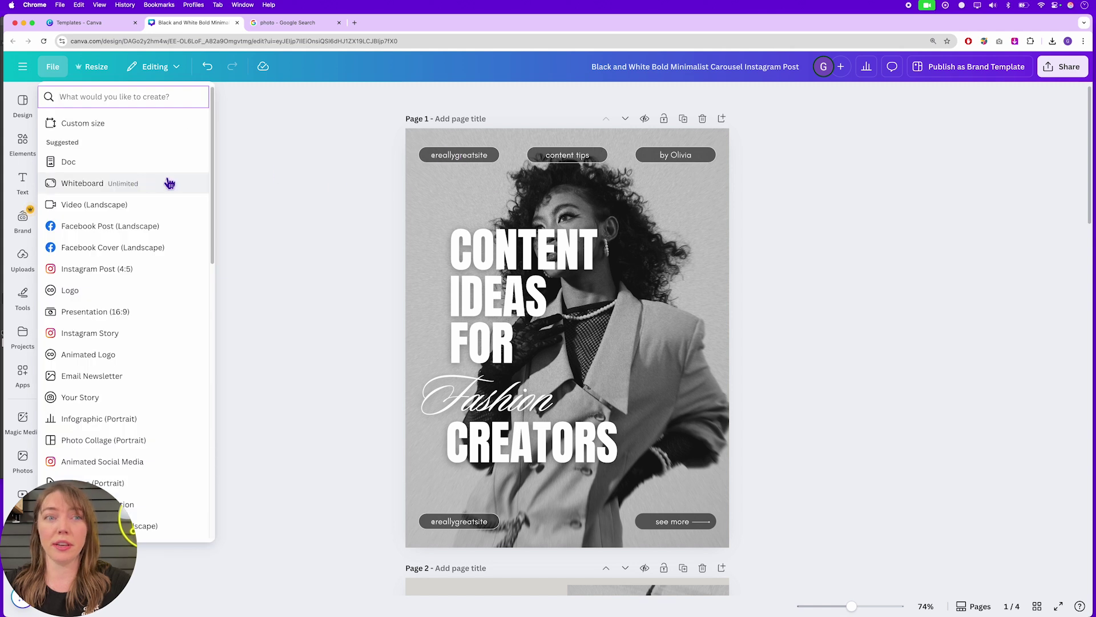
pyautogui.click(104, 125)
pyautogui.write('8.5')
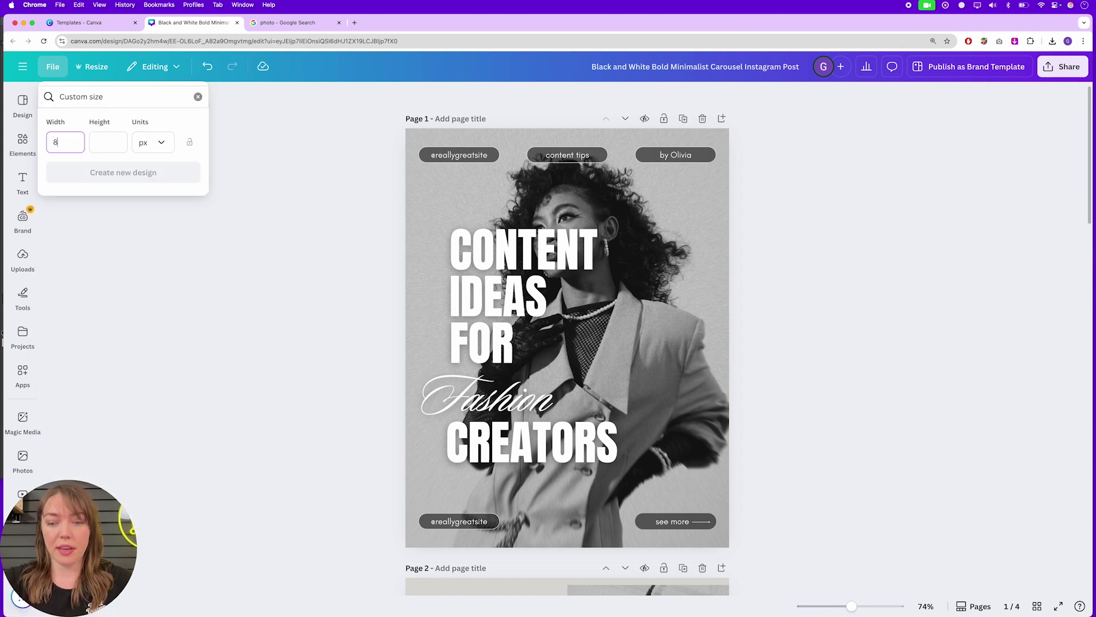
pyautogui.press('Tab')
pyautogui.write('11')
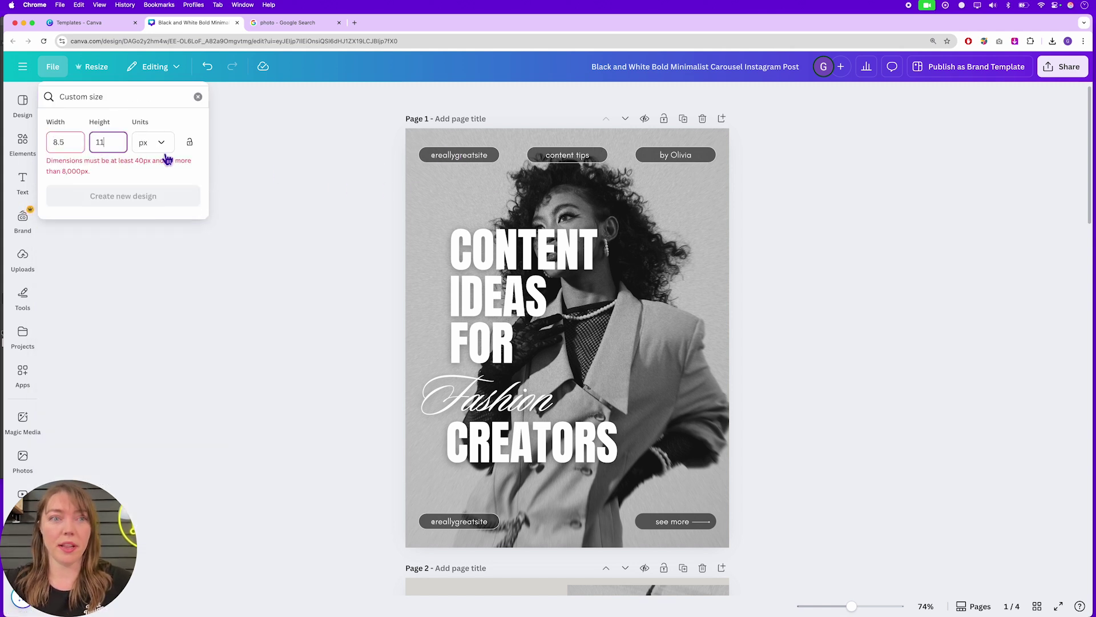
# Step: Switch the new design's units to inches, re-enter 8.5 by 11, and create the design
pyautogui.click(169, 149)
pyautogui.click(166, 194)
pyautogui.doubleClick(71, 142)
pyautogui.write('8.5')
pyautogui.press('Tab')
pyautogui.write('11')
pyautogui.click(137, 186)
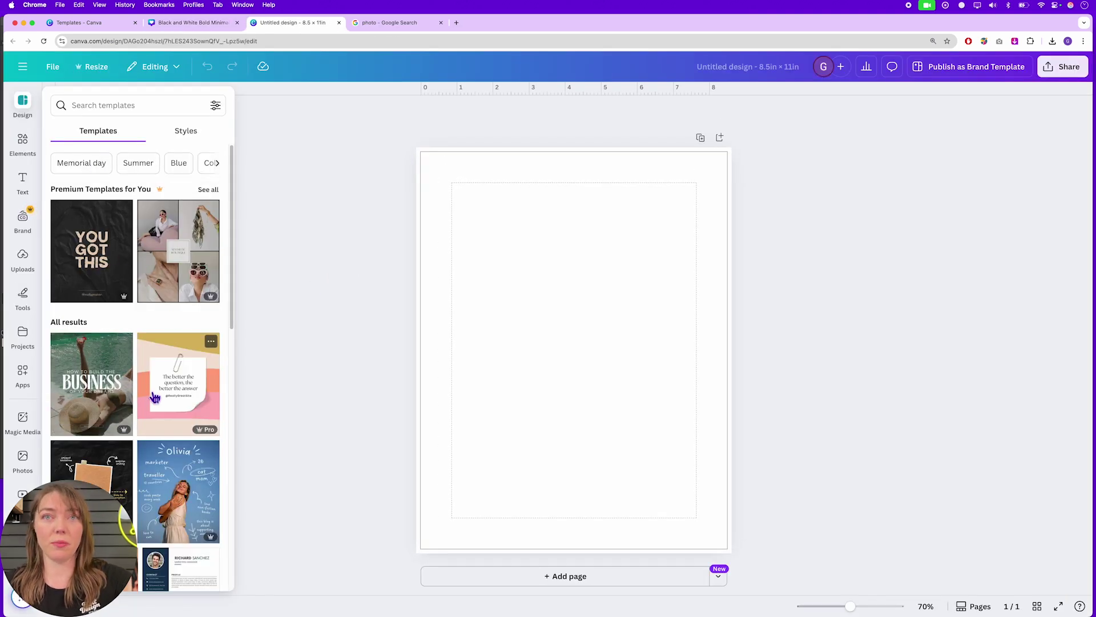
pyautogui.scroll(-3, 153, 394)
pyautogui.scroll(-3, 150, 382)
pyautogui.scroll(5, 153, 393)
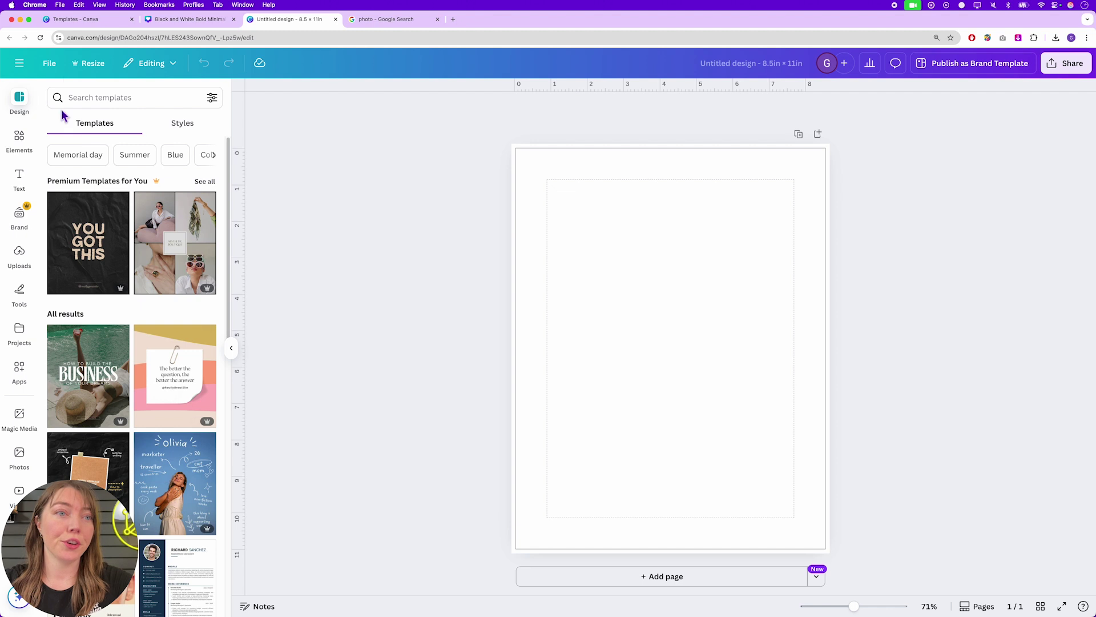
# Step: Hide the rulers and guides on the blank design, and show them again
pyautogui.click(49, 63)
pyautogui.moveTo(100, 196)
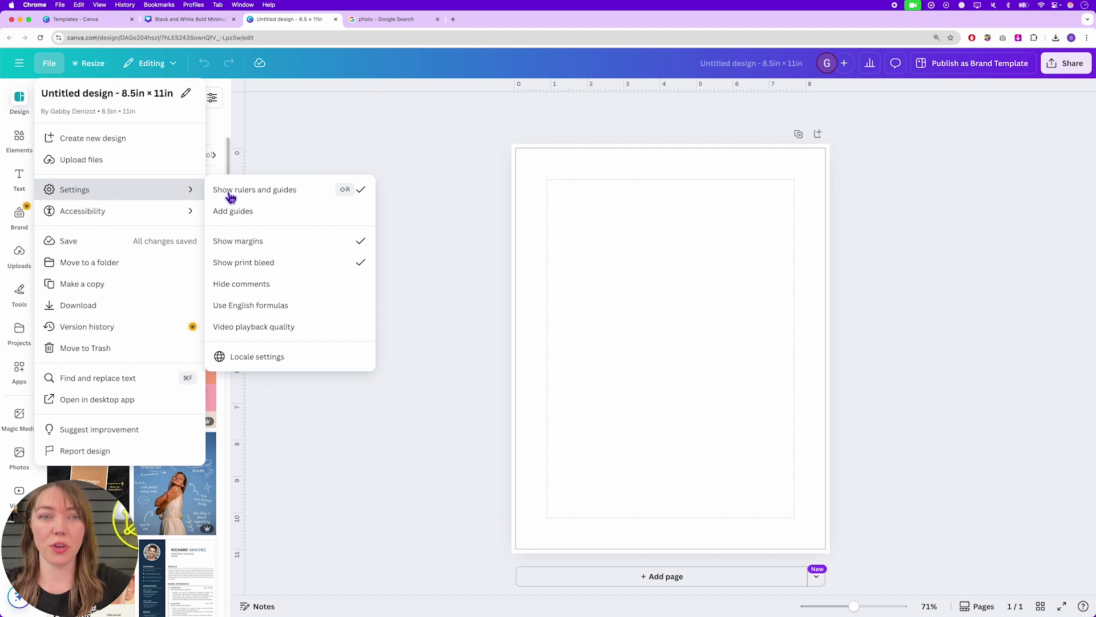
pyautogui.click(280, 197)
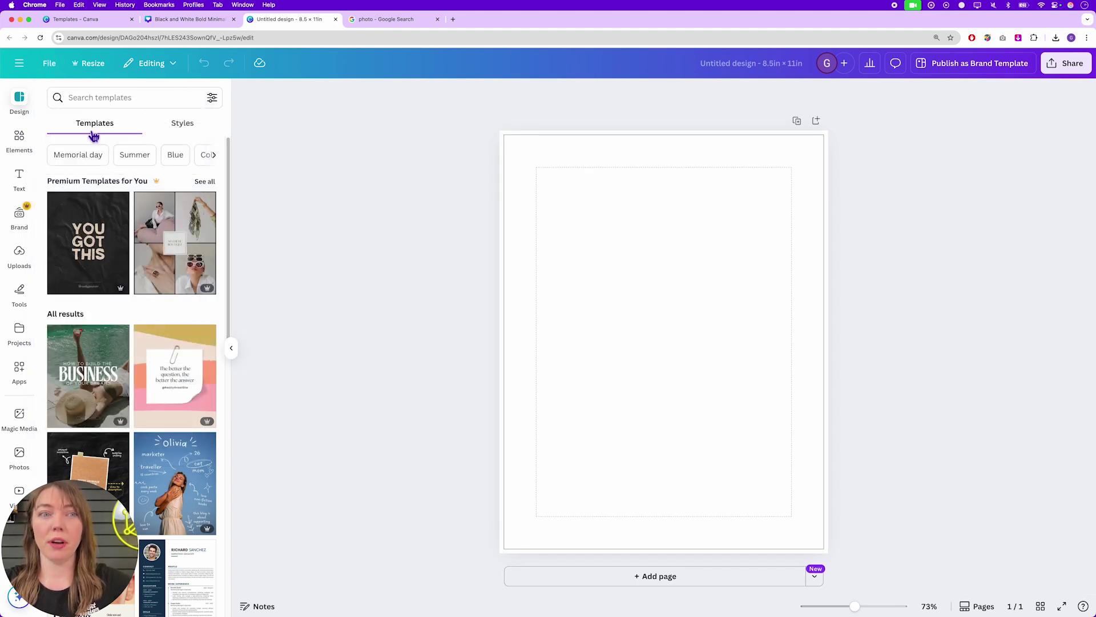
pyautogui.click(50, 64)
pyautogui.moveTo(196, 189)
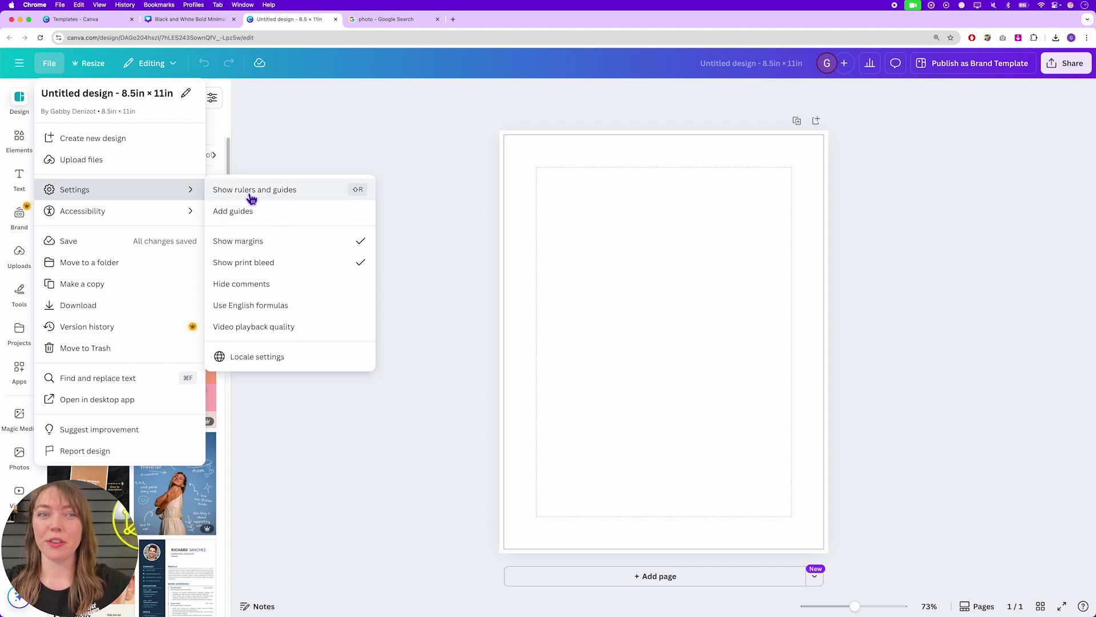
pyautogui.click(274, 197)
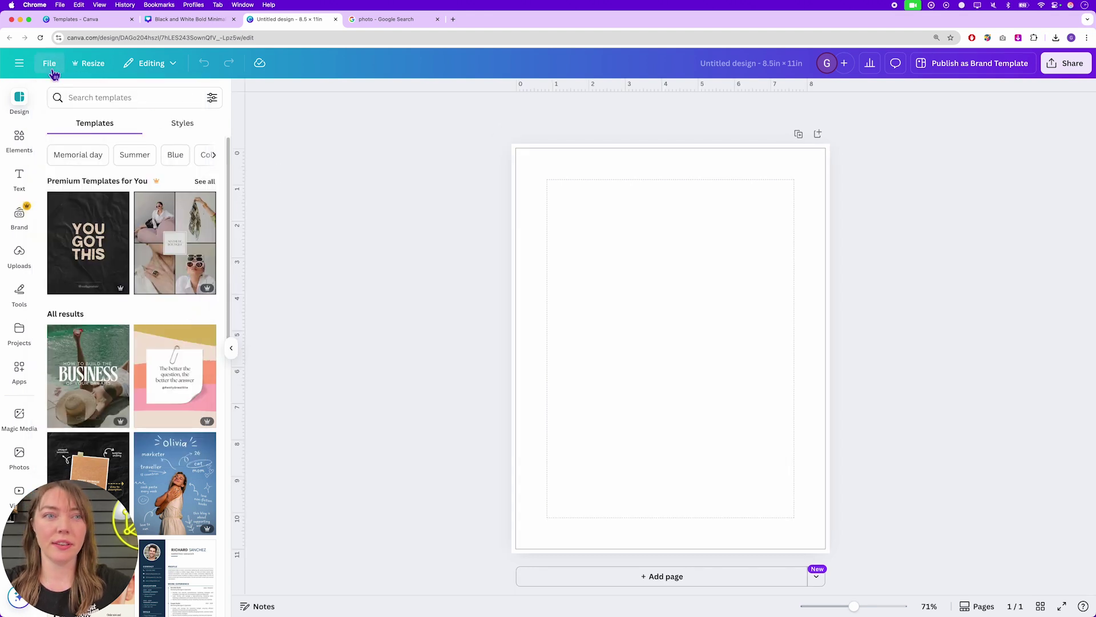
# Step: Hide the page margins on the blank design, and show them again
pyautogui.click(50, 64)
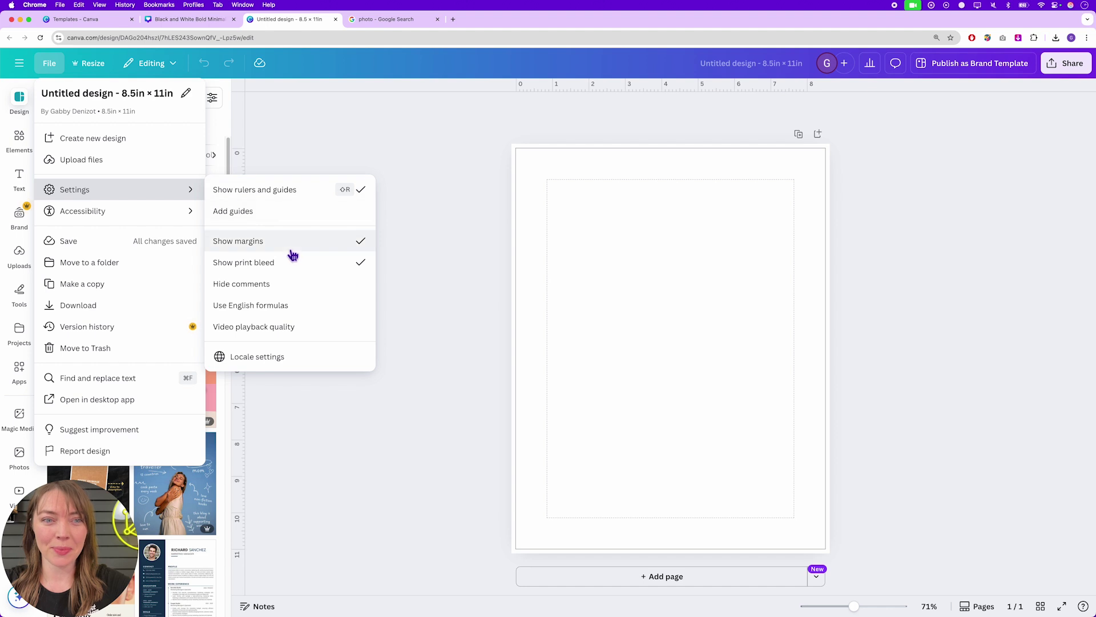
pyautogui.click(298, 249)
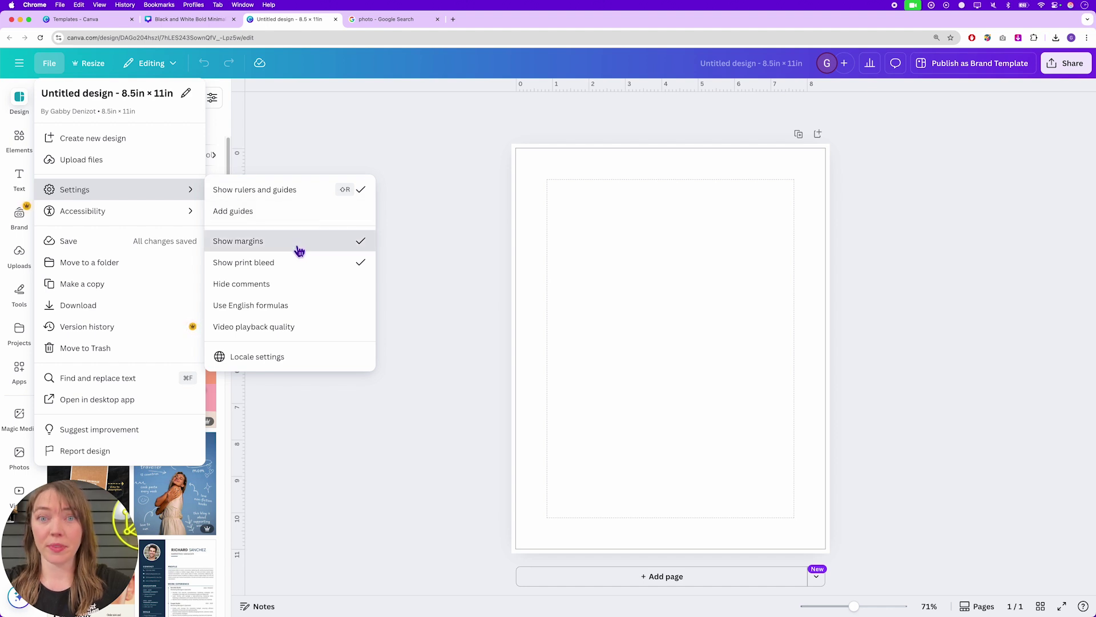
pyautogui.click(51, 64)
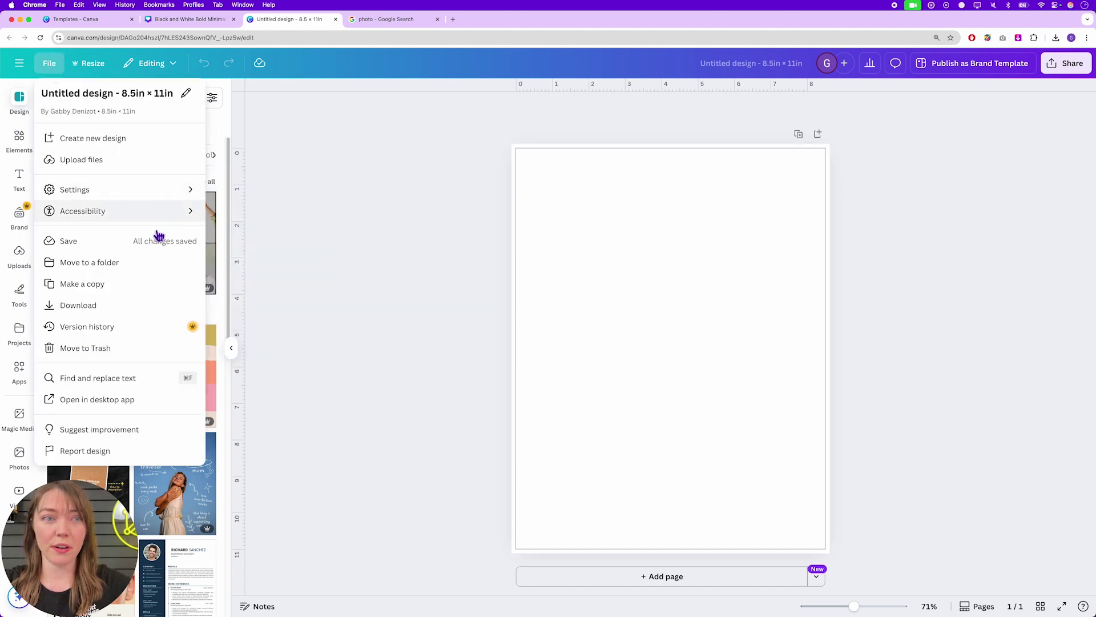
pyautogui.moveTo(154, 194)
pyautogui.click(292, 252)
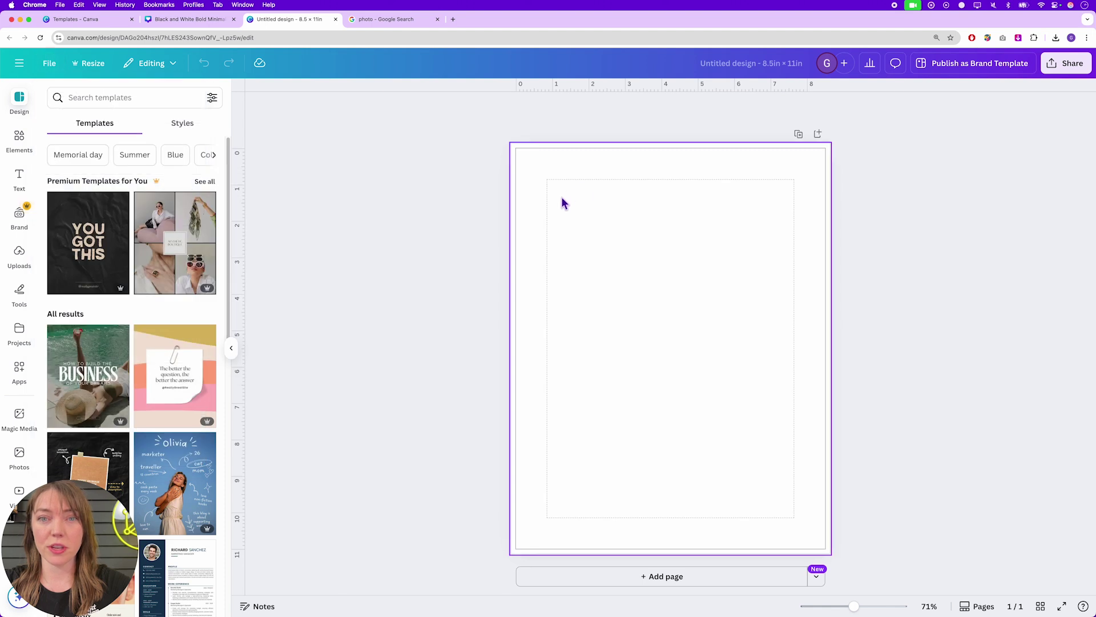
# Step: Hide the print bleed on the blank design, and show it again
pyautogui.click(51, 64)
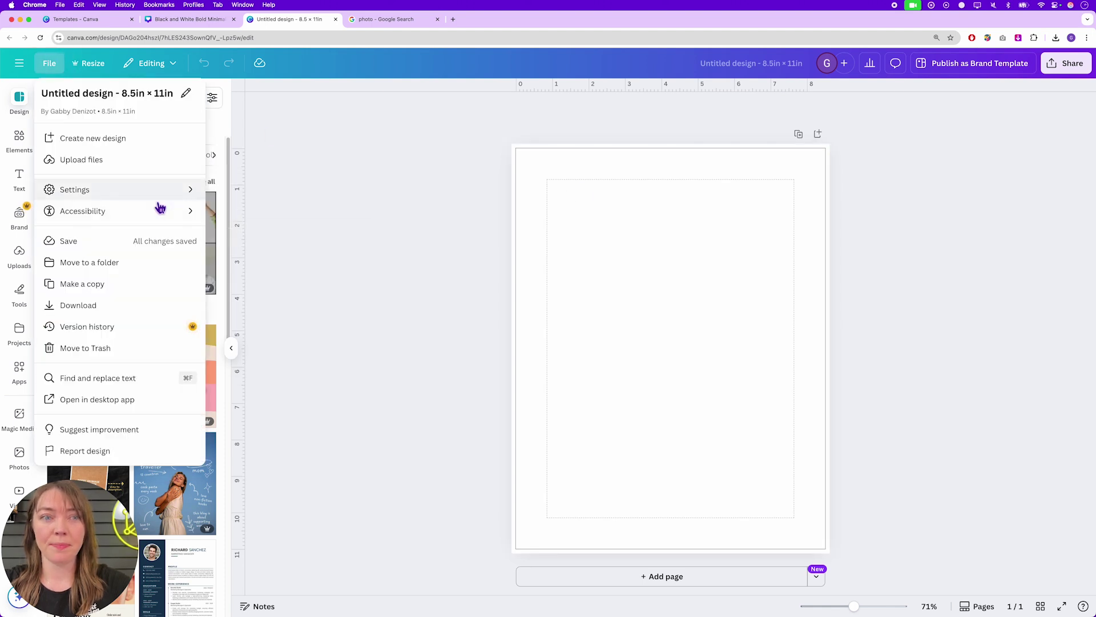
pyautogui.moveTo(192, 194)
pyautogui.click(283, 270)
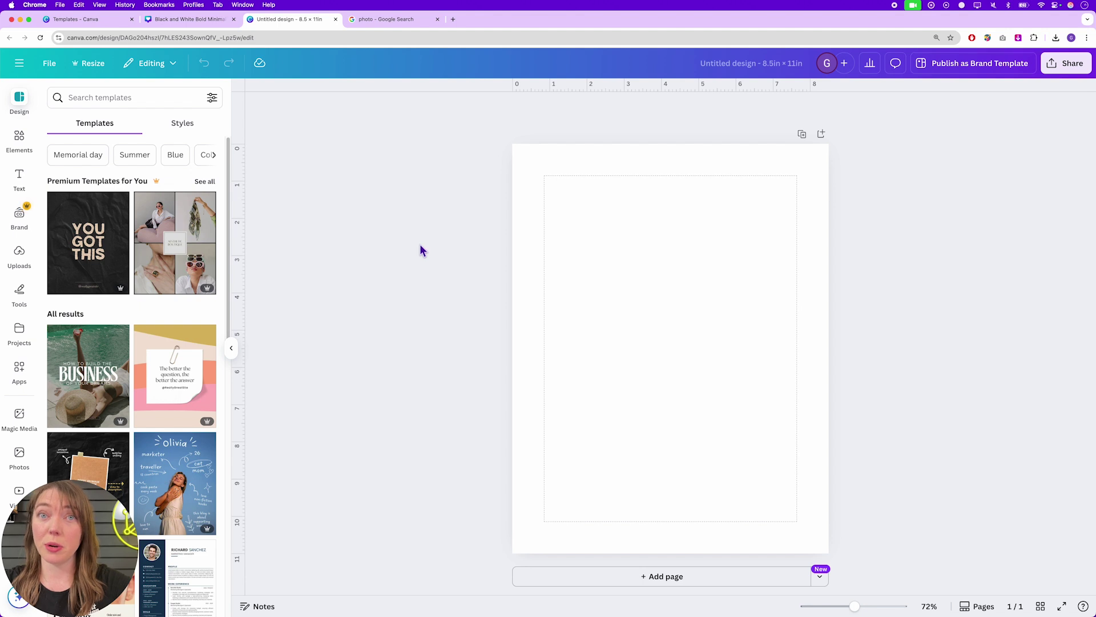
pyautogui.click(50, 64)
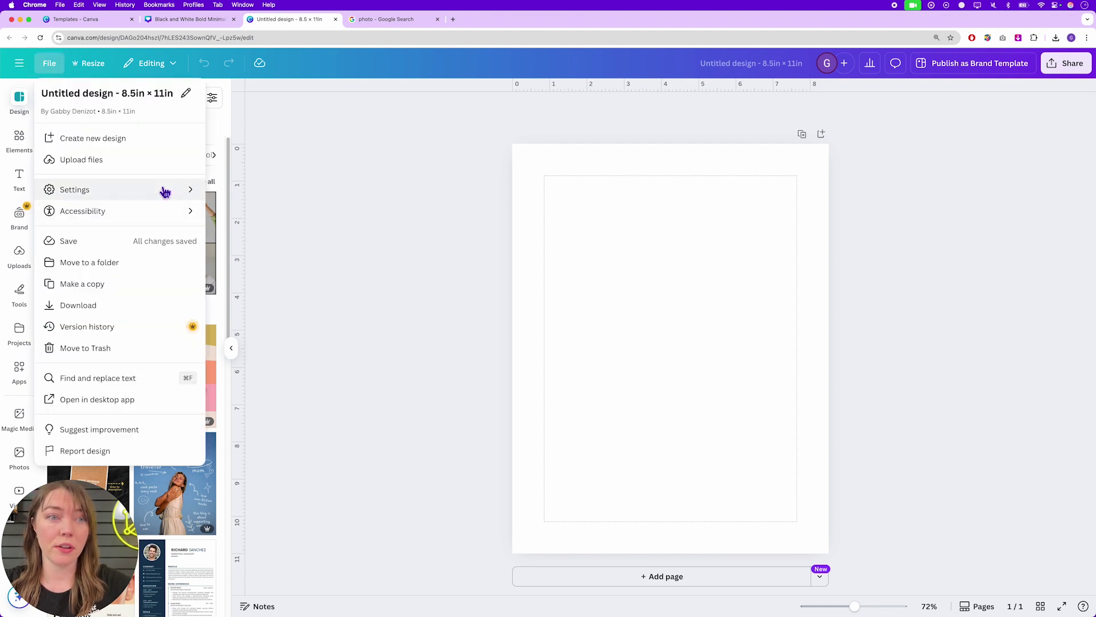
pyautogui.moveTo(164, 189)
pyautogui.click(302, 264)
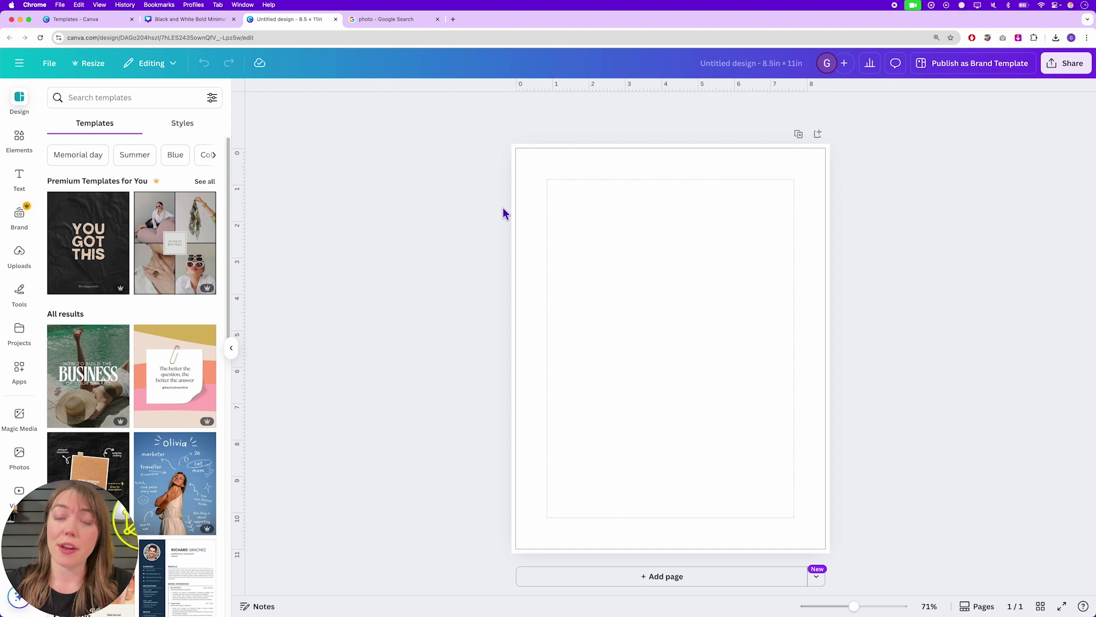
# Step: Open the guide setup for the blank design and choose a custom guide layout
pyautogui.click(51, 64)
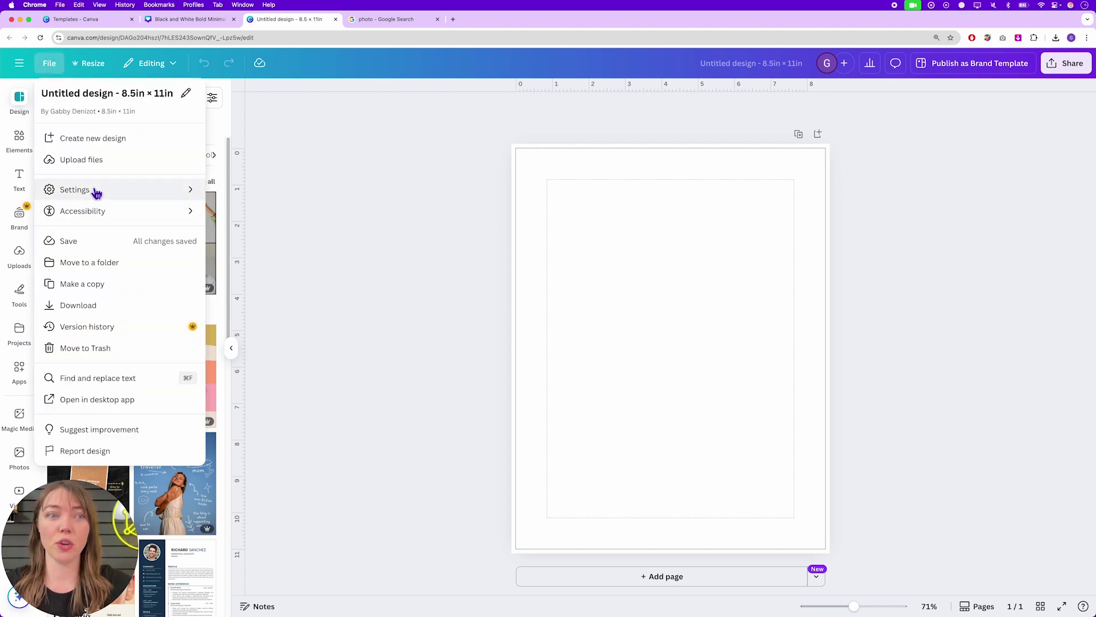
pyautogui.moveTo(96, 194)
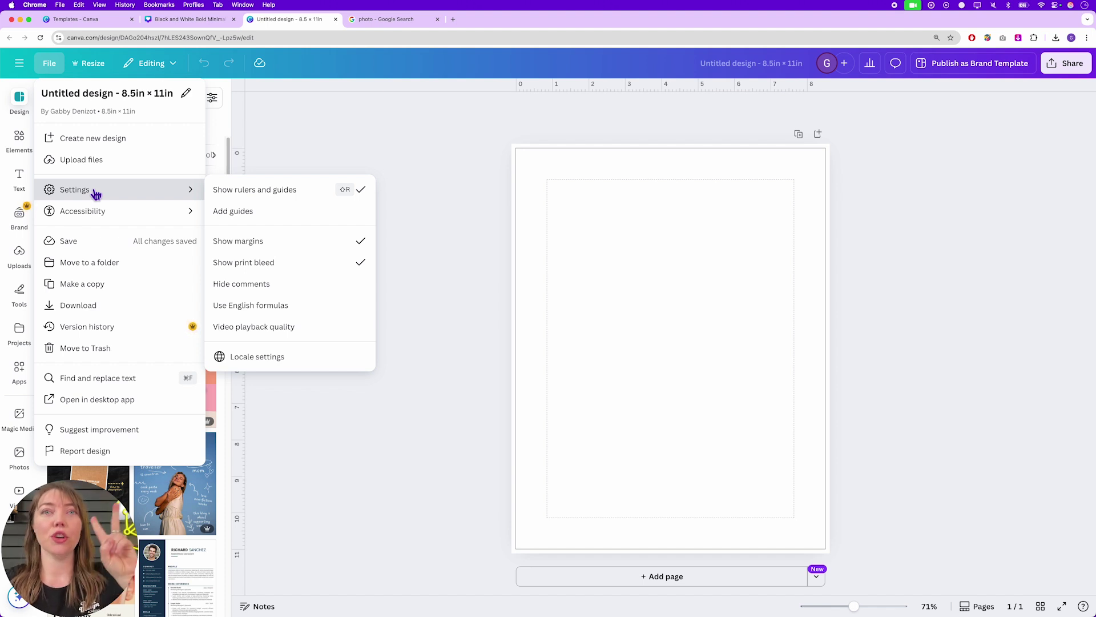
pyautogui.click(273, 217)
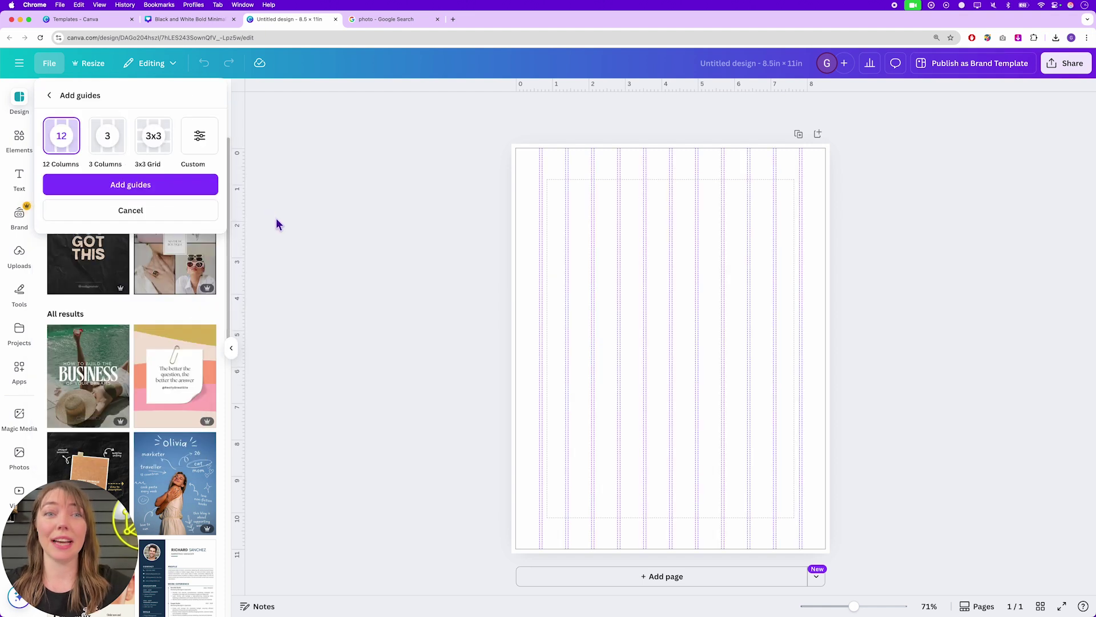
pyautogui.click(203, 159)
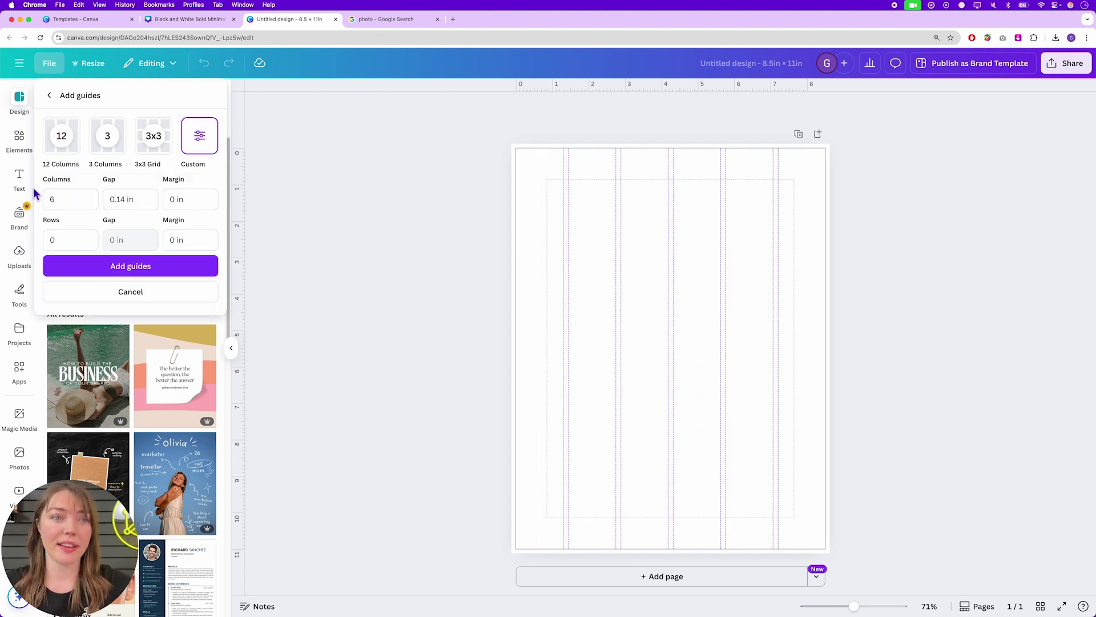
# Step: Set the custom guide layout to 1 column and 1 row with a 0 in column gap
pyautogui.click(46, 203)
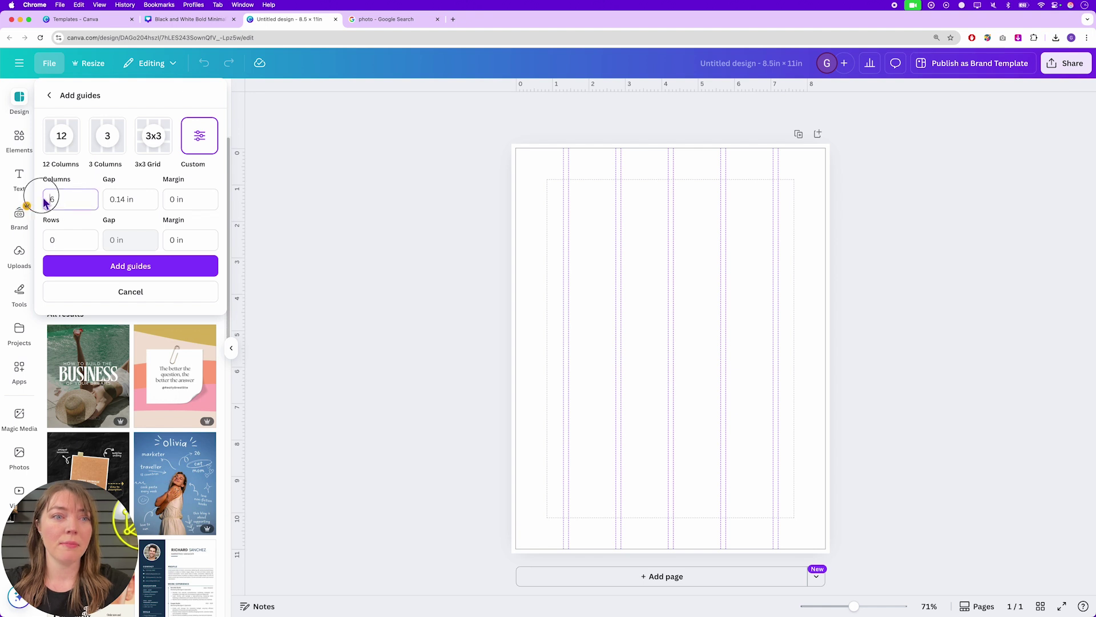
pyautogui.write('1')
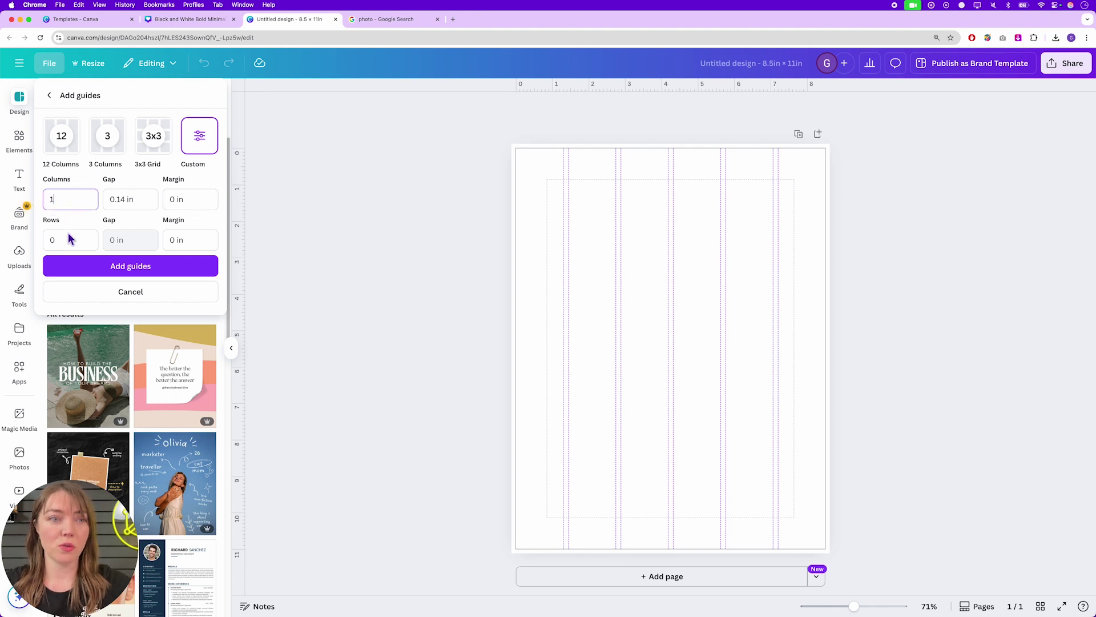
pyautogui.click(68, 238)
pyautogui.write('1')
pyautogui.moveTo(72, 240); pyautogui.dragTo(47, 244)
pyautogui.write('1')
pyautogui.click(114, 200)
pyautogui.write('0')
pyautogui.press('Tab')
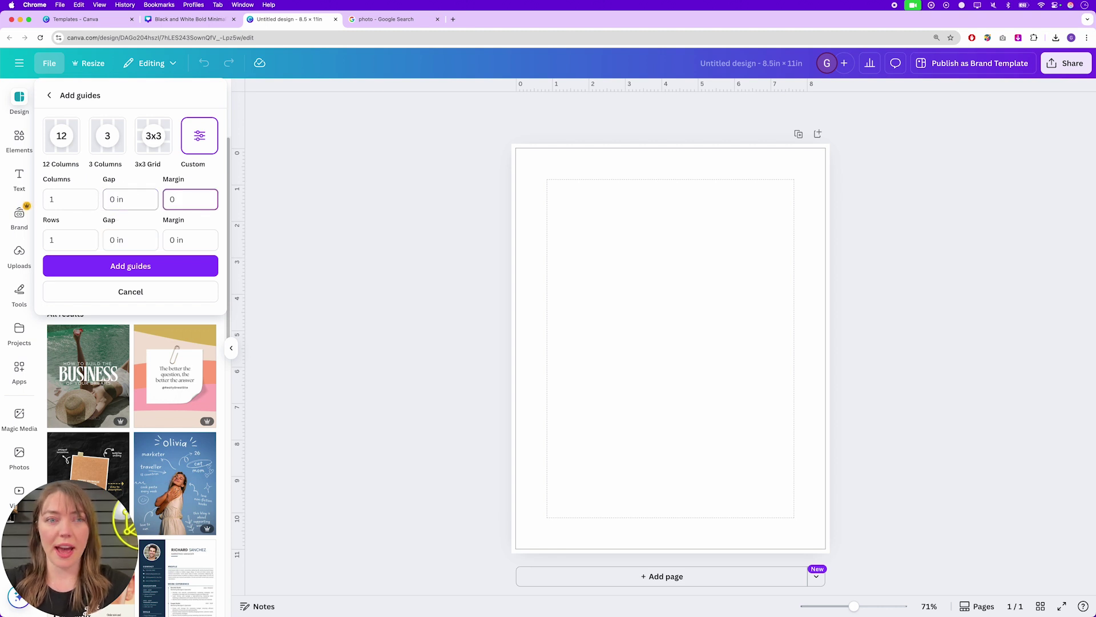
# Step: Set both the column and row margins to 0.25 in and add the guides to the page
pyautogui.write('0.25')
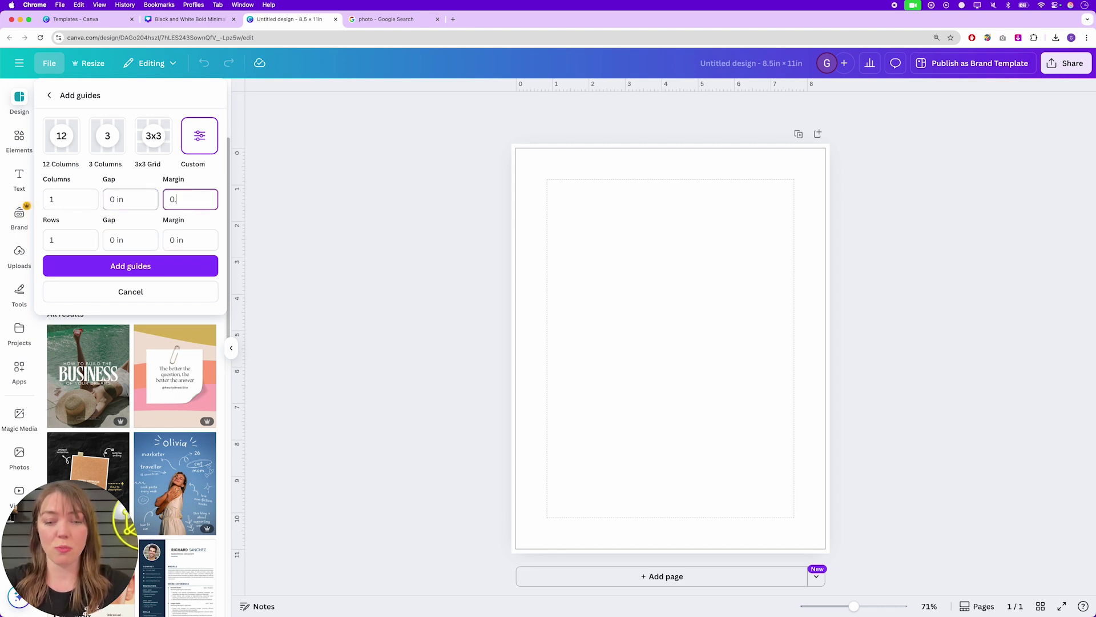
pyautogui.click(184, 240)
pyautogui.write('0.25')
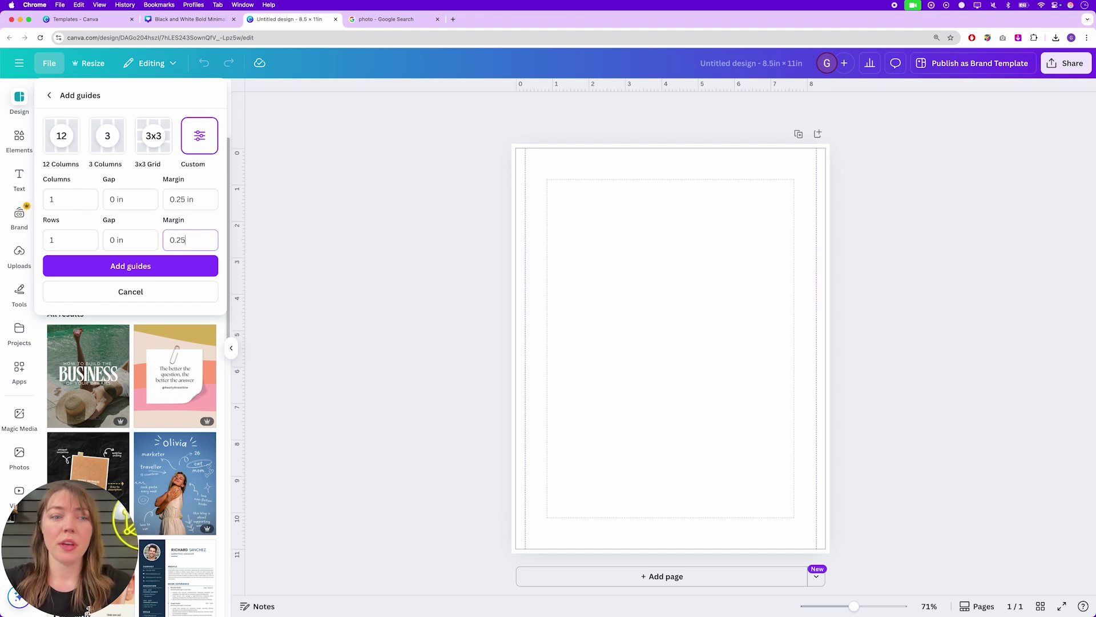
pyautogui.click(185, 270)
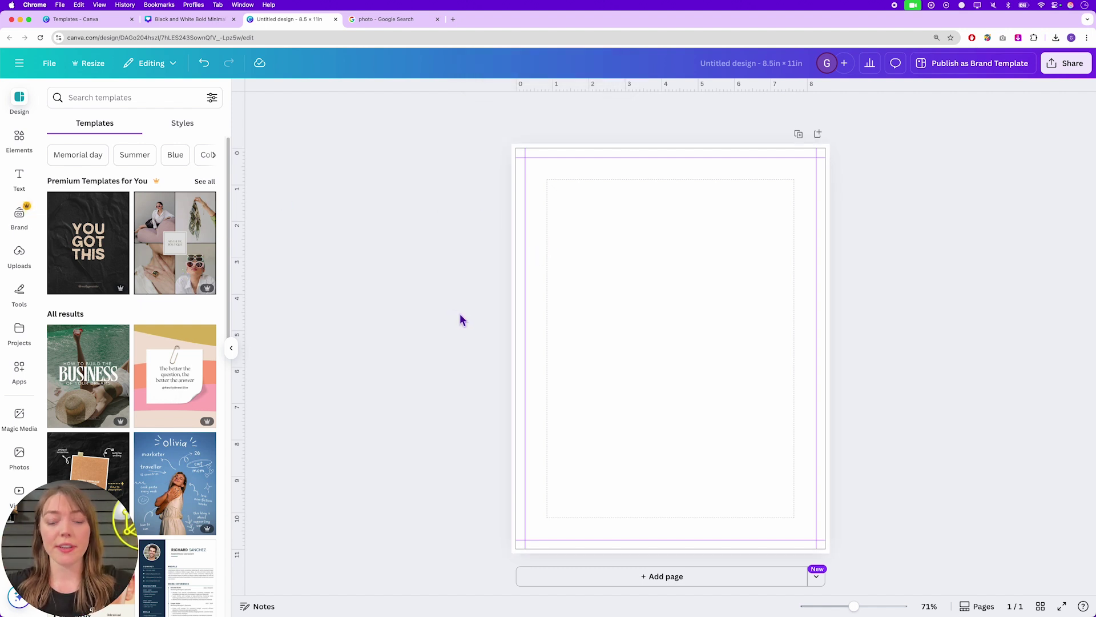
# Step: Add a paragraph text box and move it to the page's upper-left area, against the left trim edge
pyautogui.click(32, 190)
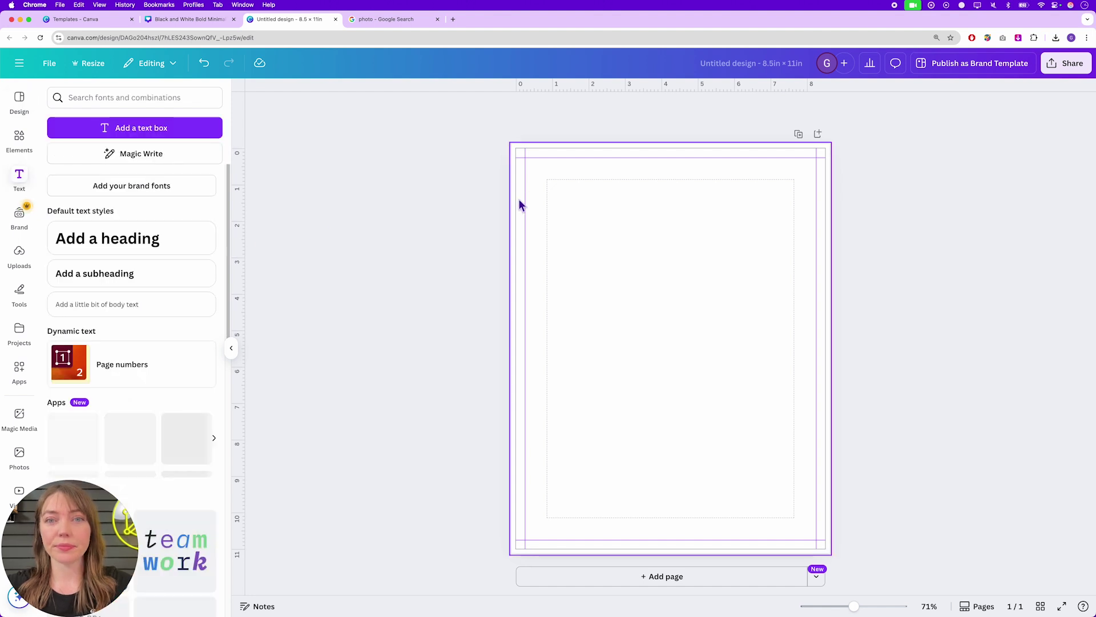
pyautogui.click(171, 128)
pyautogui.click(634, 348)
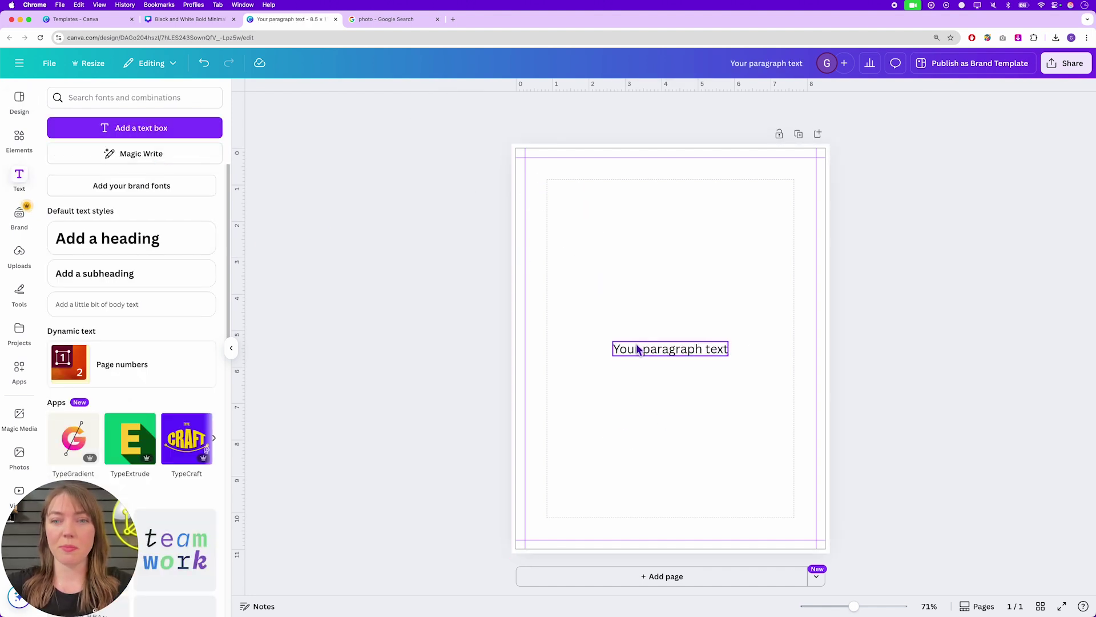
pyautogui.moveTo(640, 354); pyautogui.dragTo(546, 173)
pyautogui.click(498, 253)
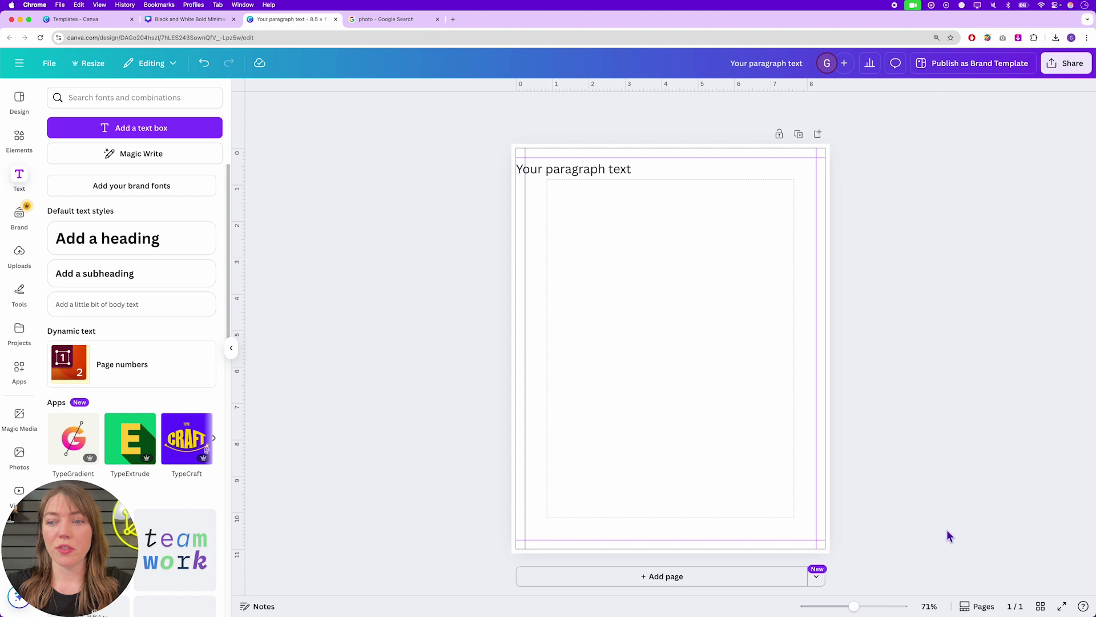
# Step: Align the paragraph text box inside the 0.25 in guides at the page's upper-left corner
pyautogui.moveTo(855, 607); pyautogui.dragTo(886, 611)
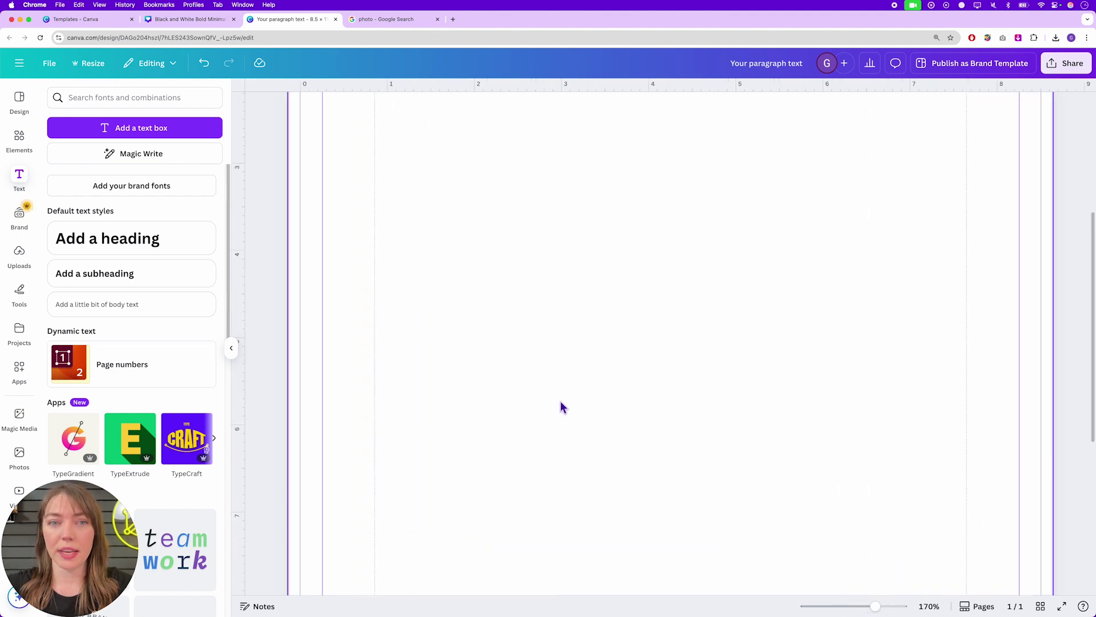
pyautogui.scroll(10, 560, 407)
pyautogui.moveTo(329, 218); pyautogui.dragTo(358, 225)
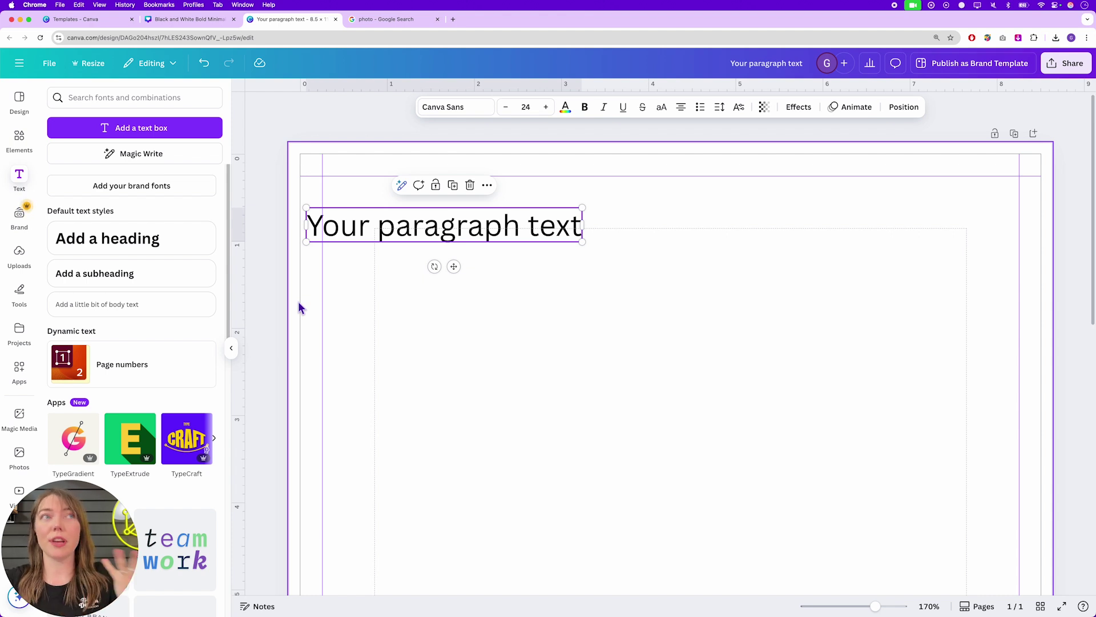
pyautogui.click(336, 324)
pyautogui.moveTo(341, 239); pyautogui.dragTo(358, 243)
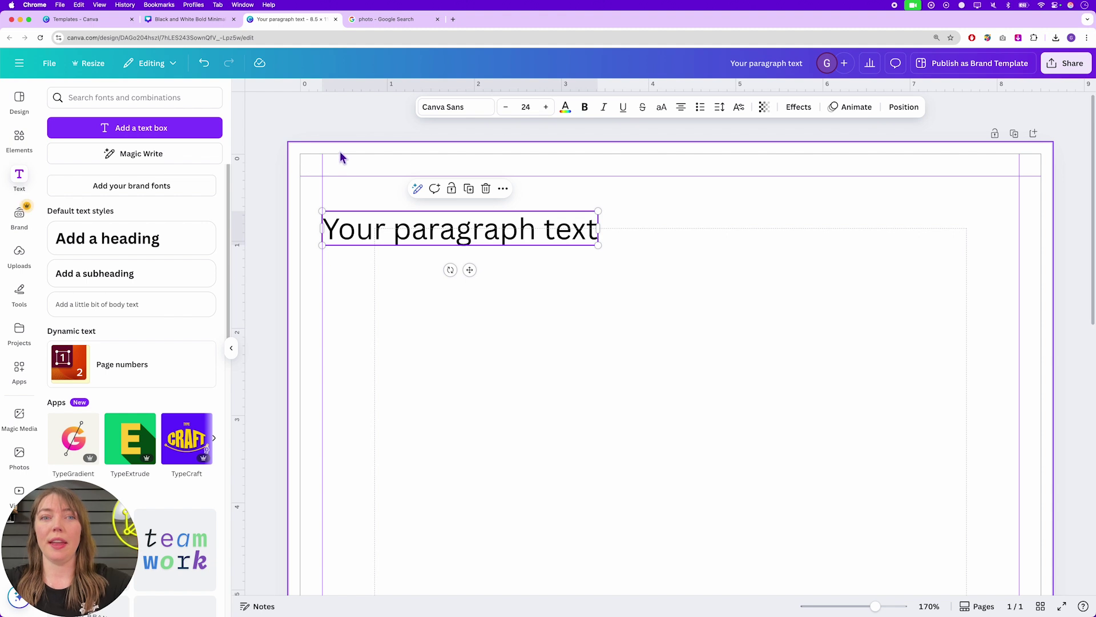
pyautogui.moveTo(342, 230); pyautogui.dragTo(350, 195)
pyautogui.click(308, 241)
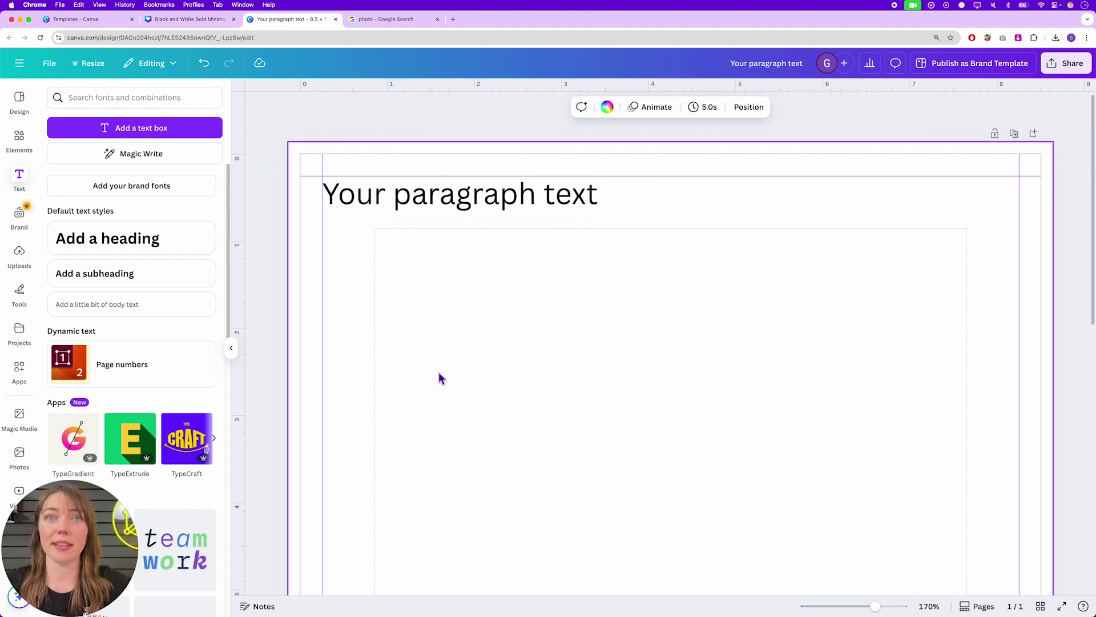
# Step: Delete the paragraph text box from the page
pyautogui.scroll(-1, 491, 324)
pyautogui.scroll(1, 493, 324)
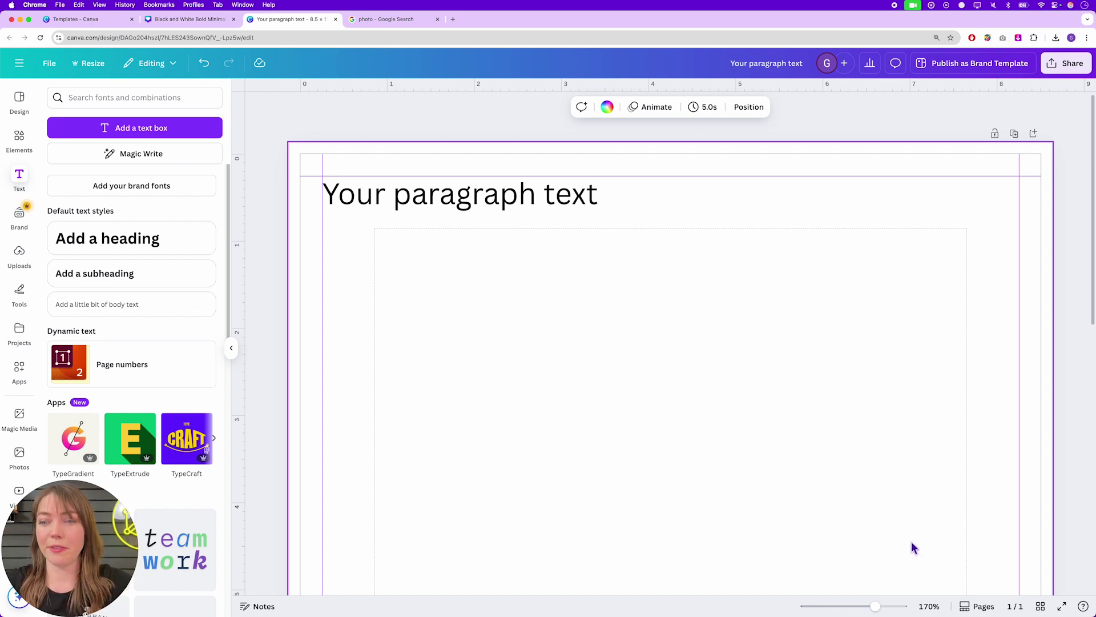
pyautogui.moveTo(877, 608); pyautogui.dragTo(864, 611)
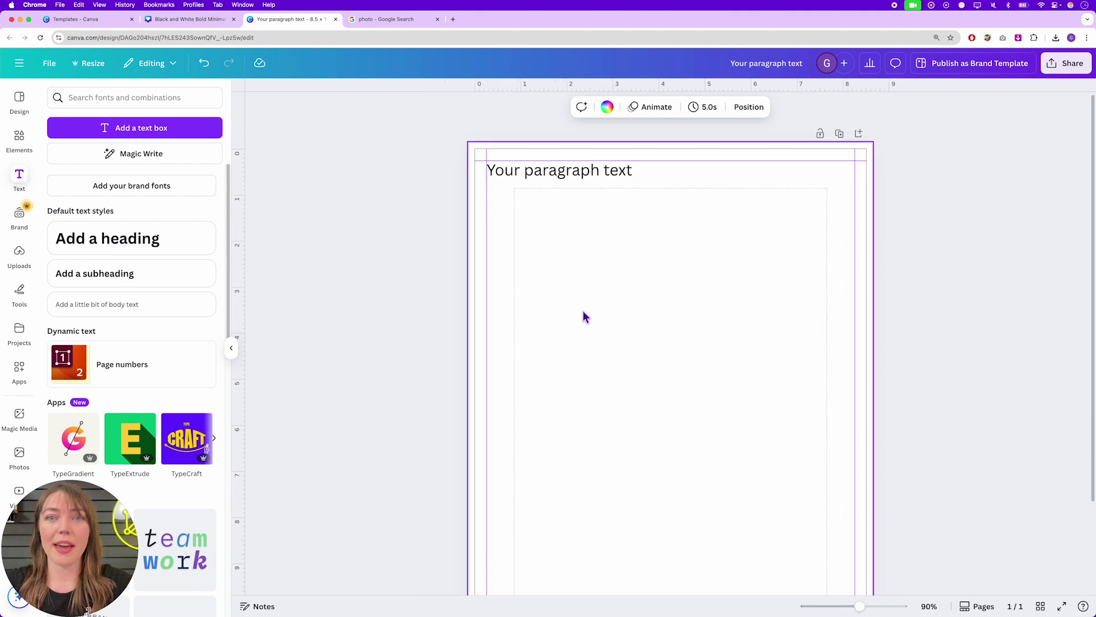
pyautogui.click(572, 179)
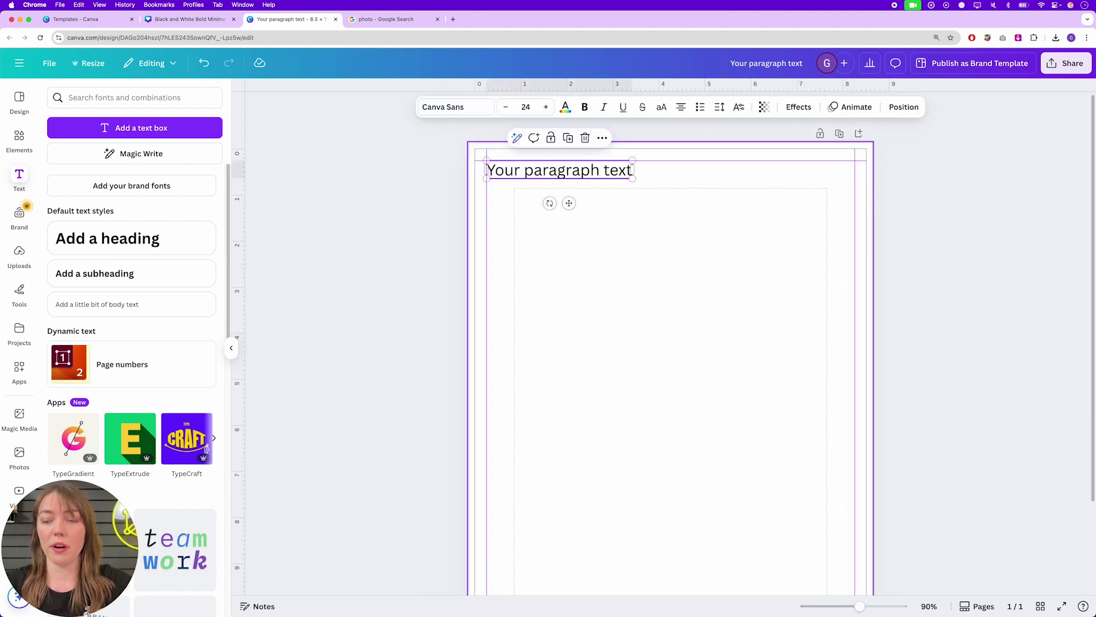
pyautogui.press('Delete')
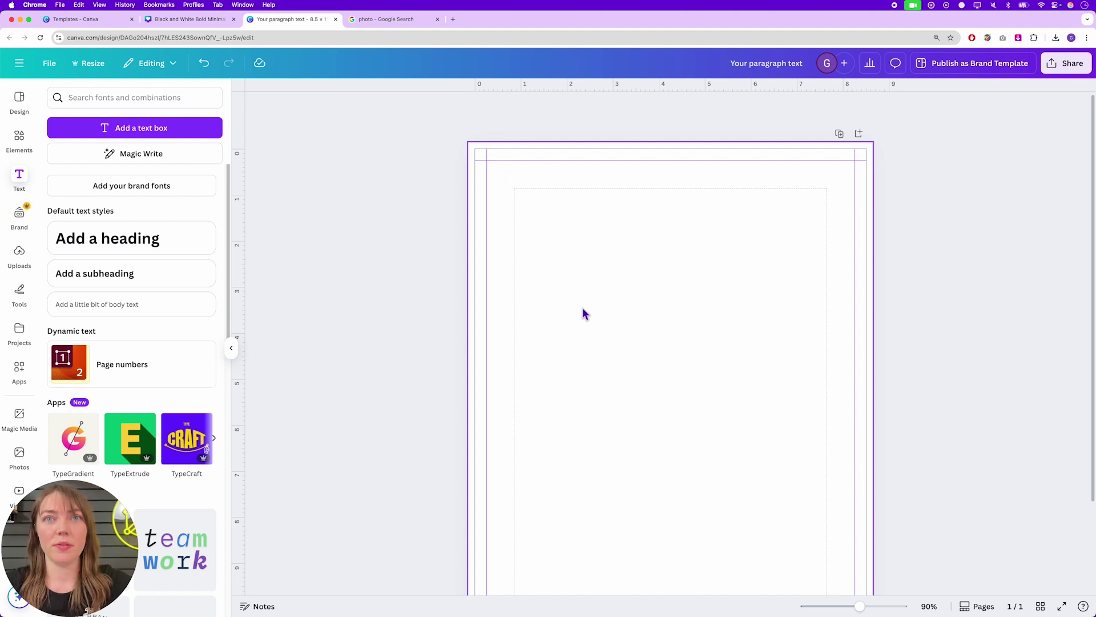
# Step: Browse the design templates and apply the Minimalist Skincare Beauty Product Promotion Instagram Post template to the page
pyautogui.click(21, 114)
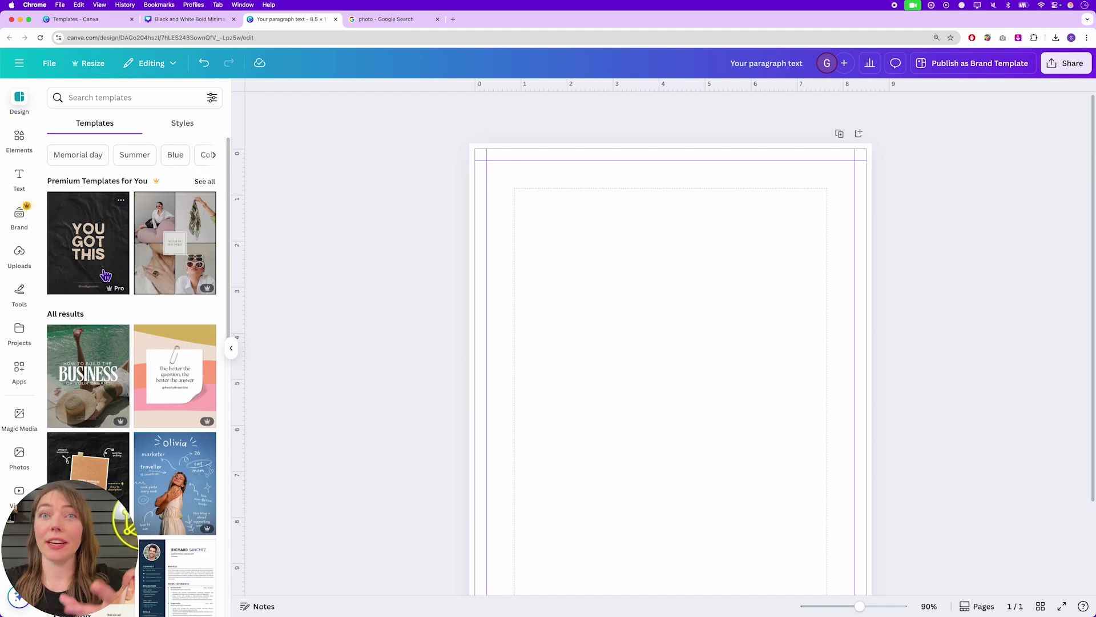
pyautogui.scroll(-5, 202, 342)
pyautogui.scroll(-6, 197, 378)
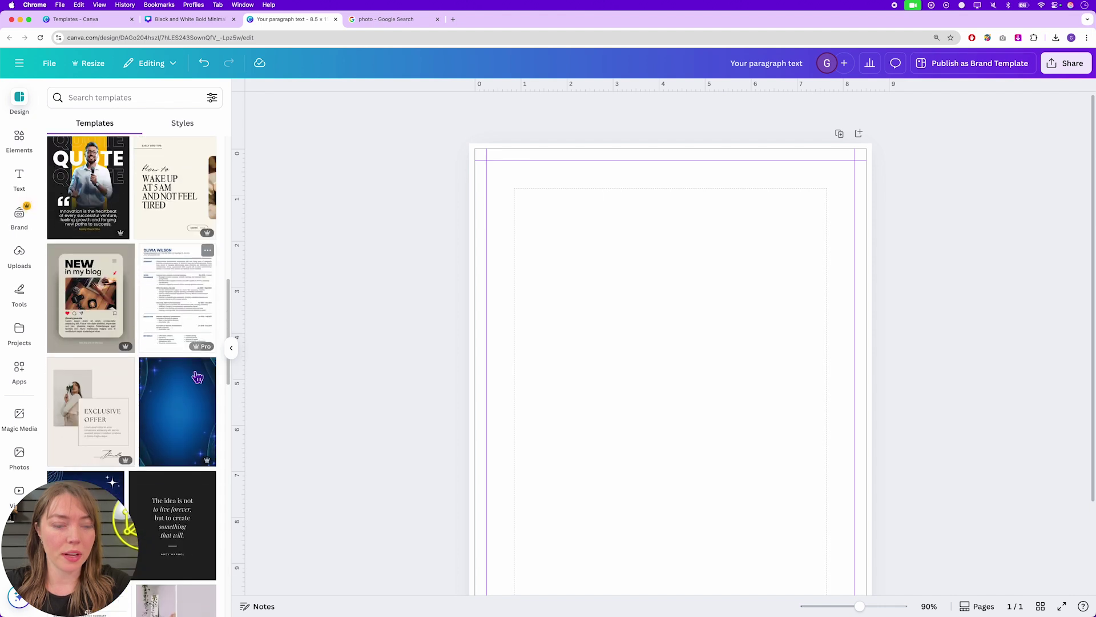
pyautogui.scroll(-7, 197, 378)
pyautogui.scroll(-3, 193, 374)
pyautogui.scroll(20, 179, 422)
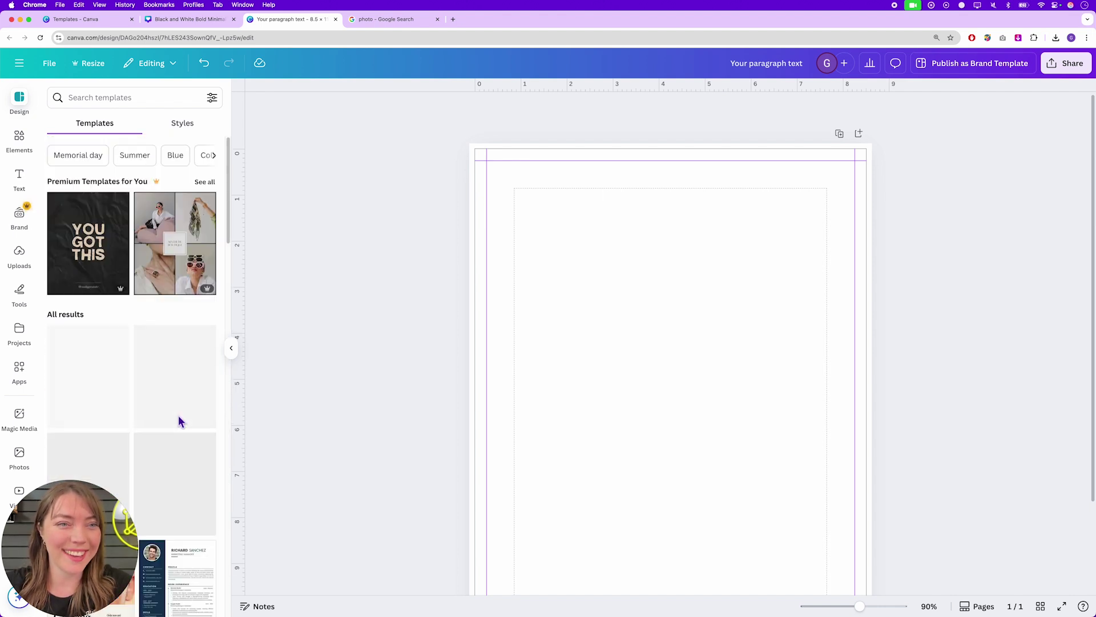
pyautogui.scroll(-4, 188, 406)
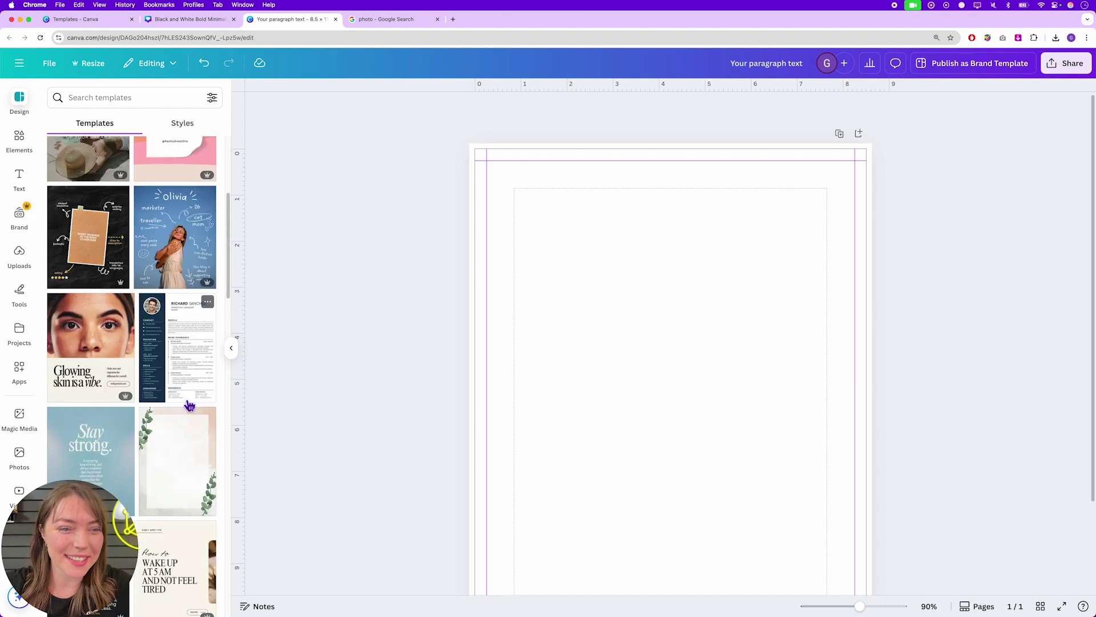
pyautogui.click(109, 339)
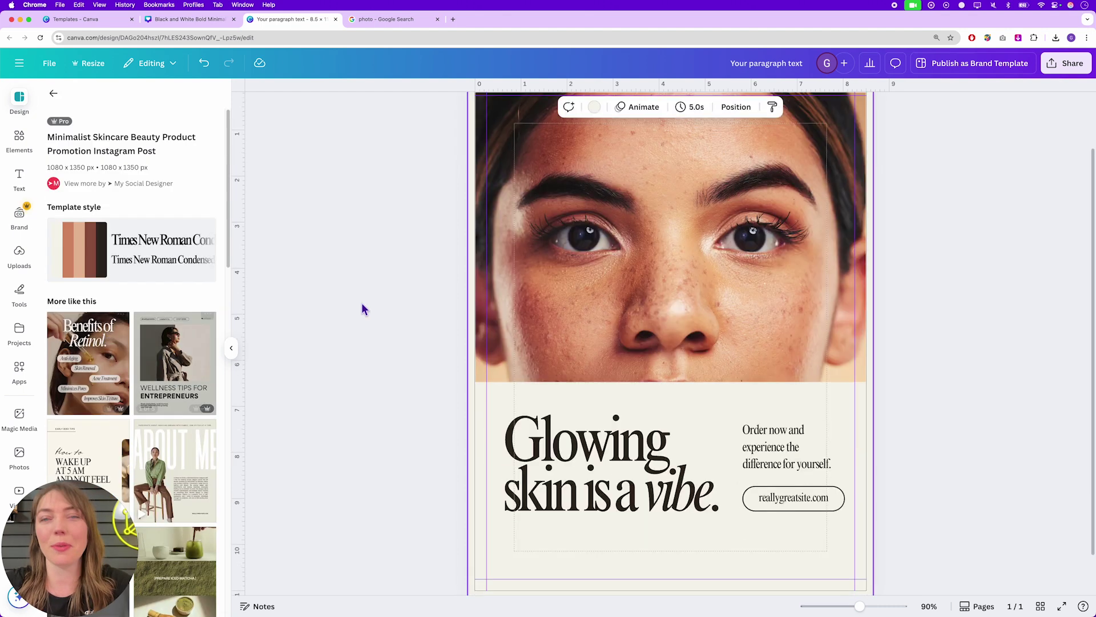
pyautogui.scroll(-1, 375, 349)
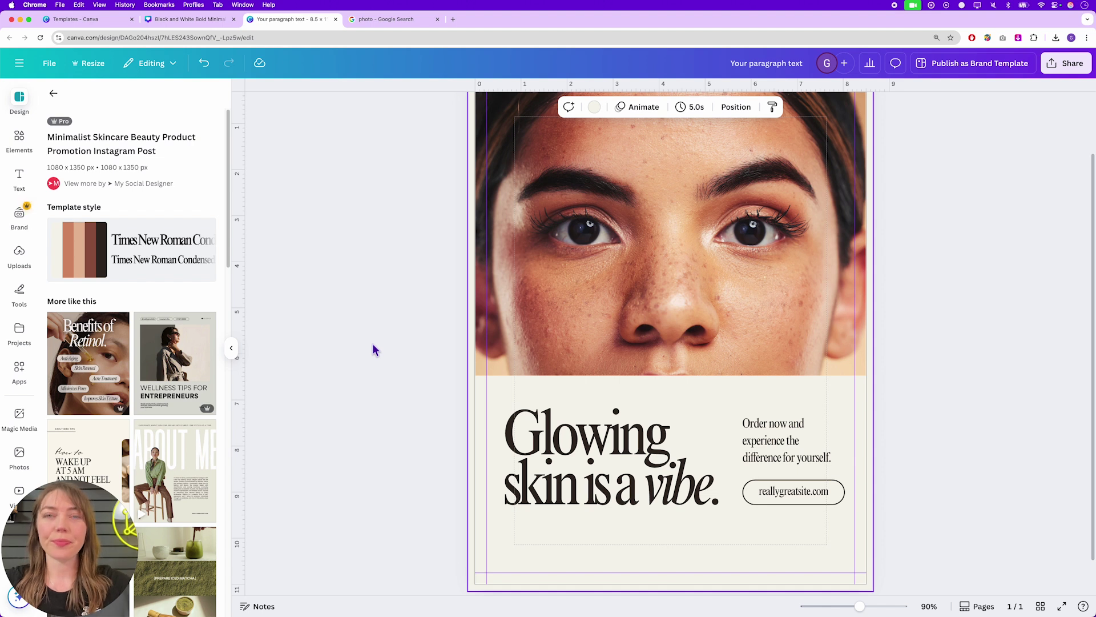
pyautogui.scroll(1, 375, 349)
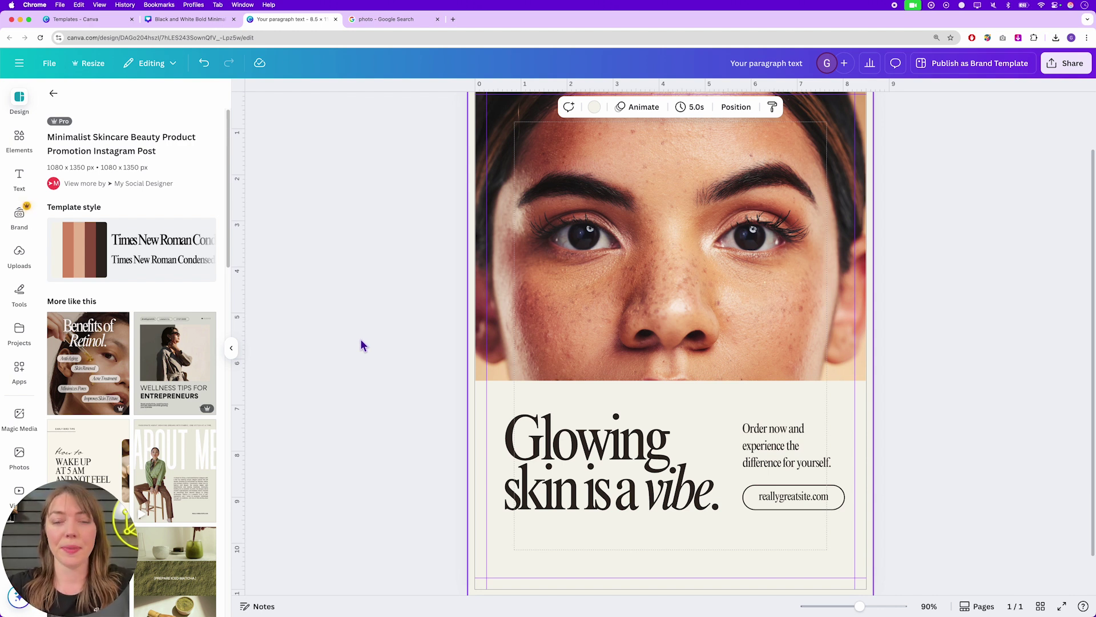
# Step: Try enlarging the face photo from its lower-left corner to about 14.7 × 10.9 in, and shrink it back to its original size
pyautogui.click(570, 287)
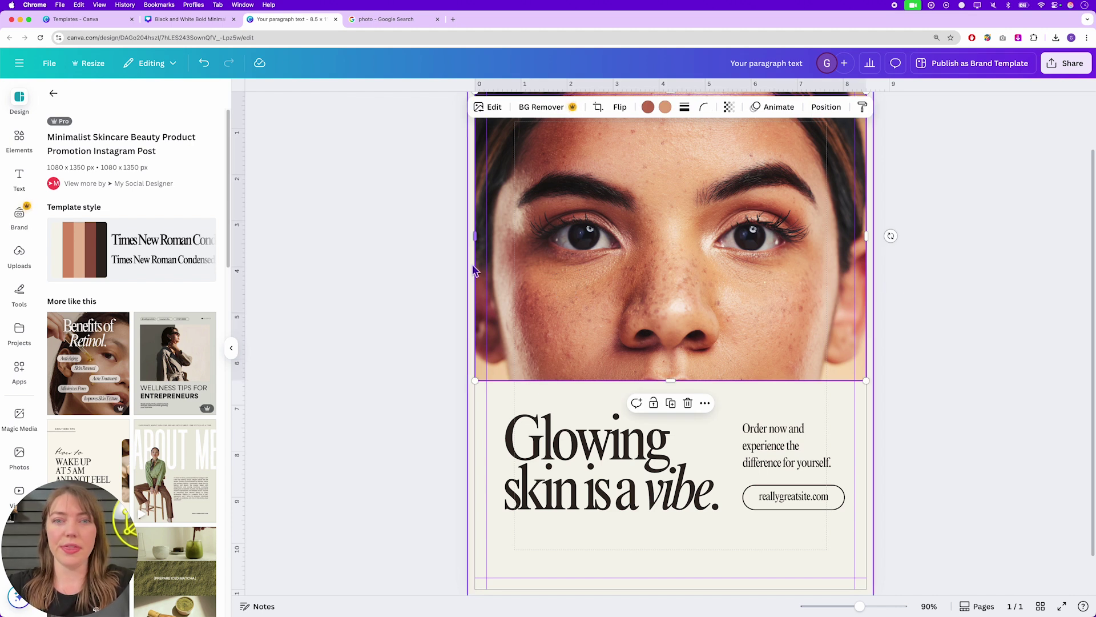
pyautogui.moveTo(481, 250); pyautogui.dragTo(476, 245)
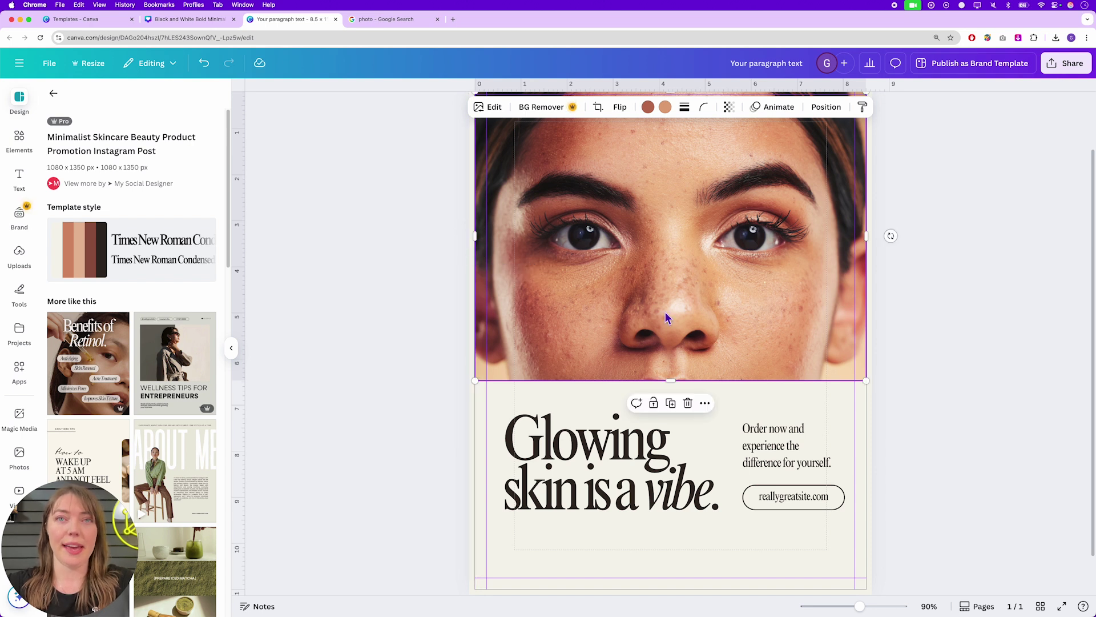
pyautogui.scroll(2, 879, 353)
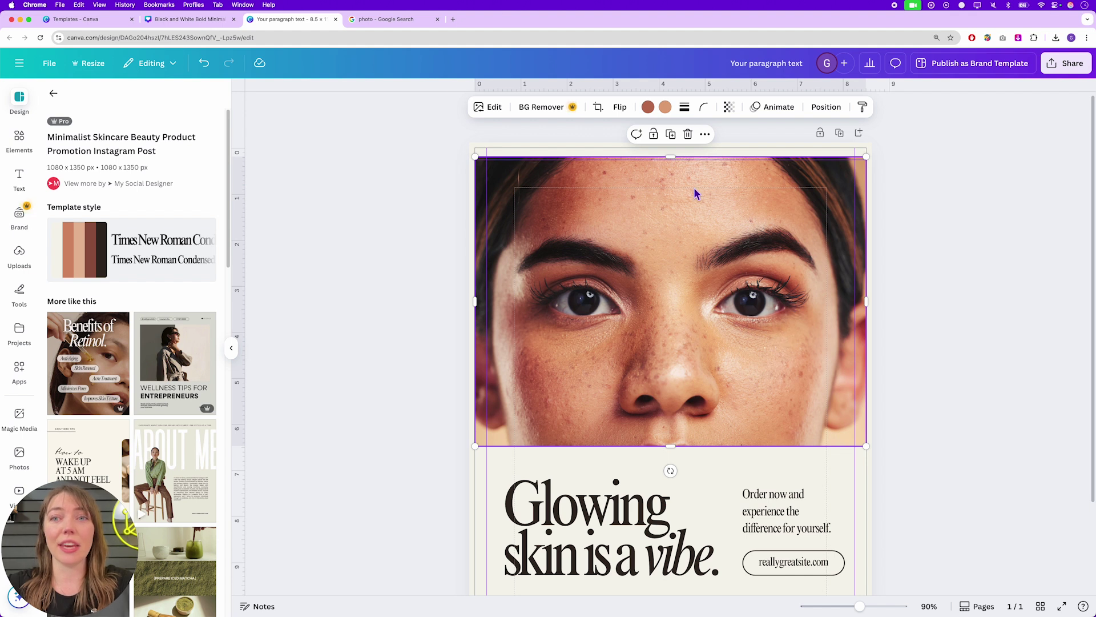
pyautogui.moveTo(475, 446); pyautogui.dragTo(177, 608)
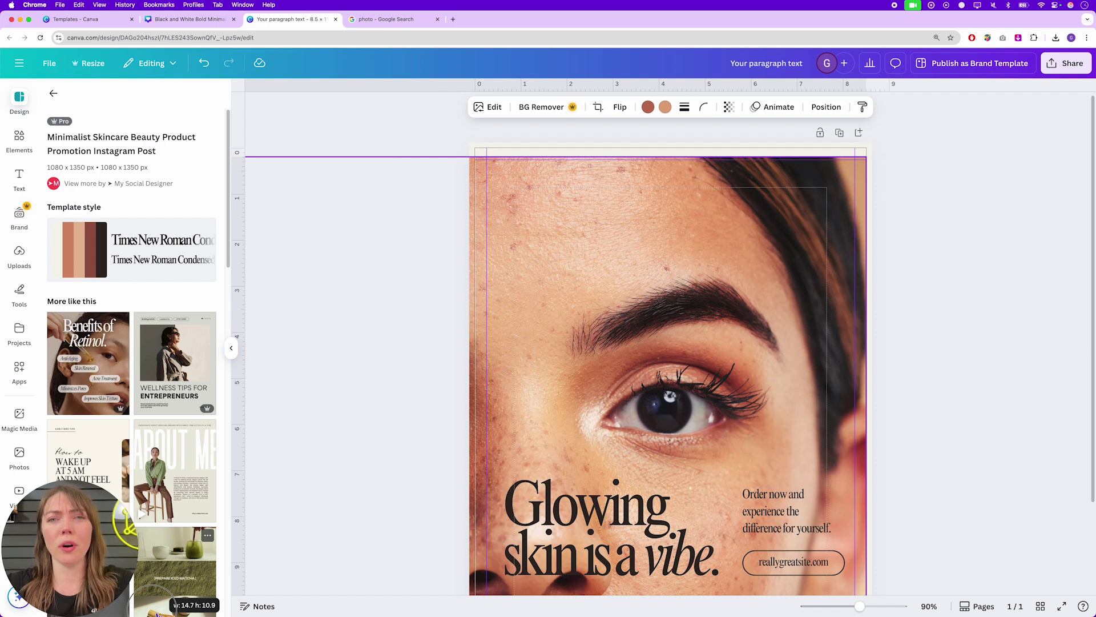
pyautogui.moveTo(177, 608); pyautogui.dragTo(458, 422)
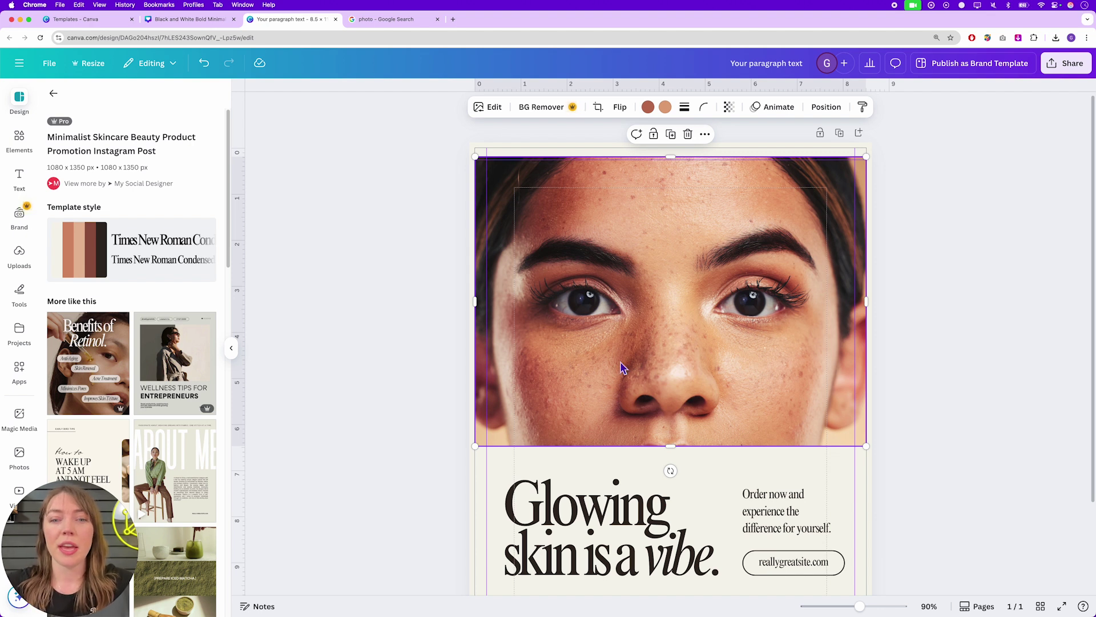
# Step: Enlarge the face photo past the page's left edge and extend its upper edge to the top bleed edge
pyautogui.moveTo(474, 446); pyautogui.dragTo(234, 611)
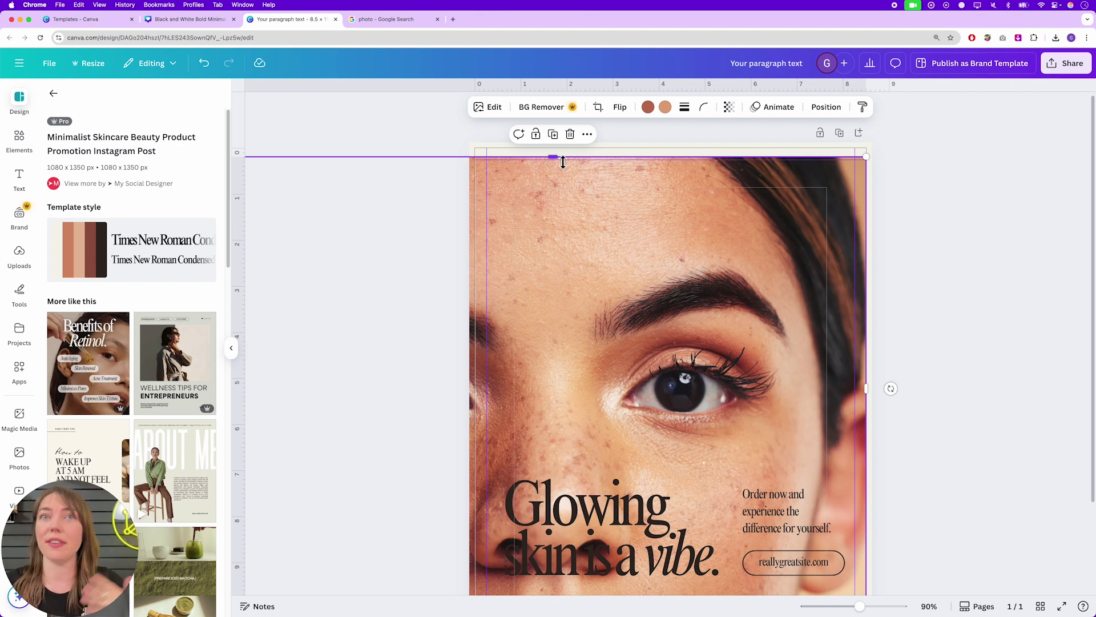
pyautogui.moveTo(563, 162); pyautogui.dragTo(559, 144)
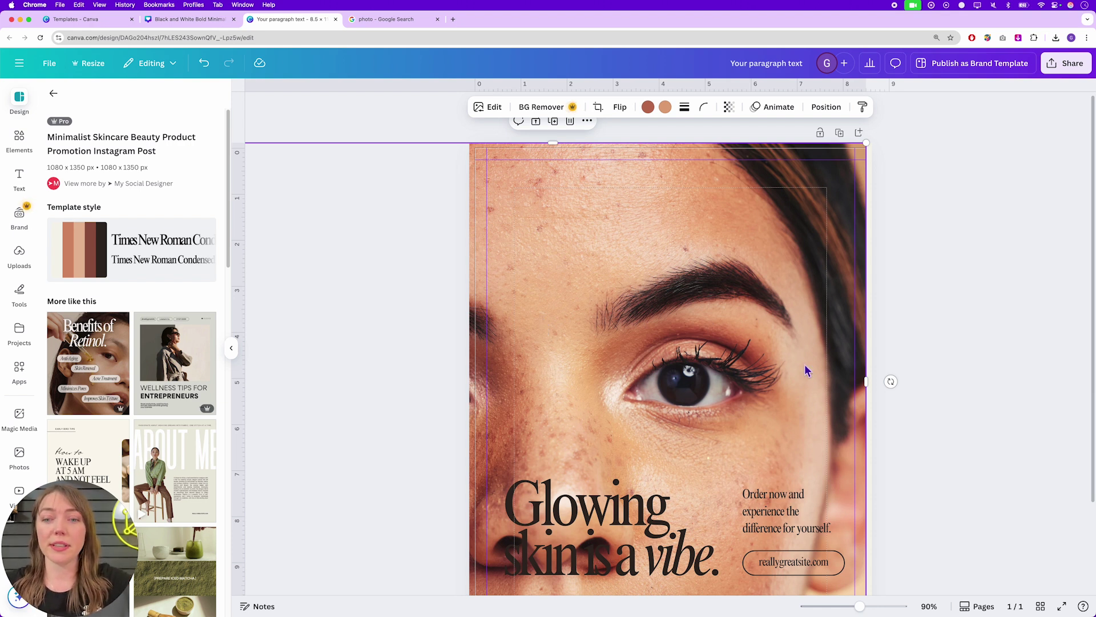
pyautogui.scroll(-3, 928, 345)
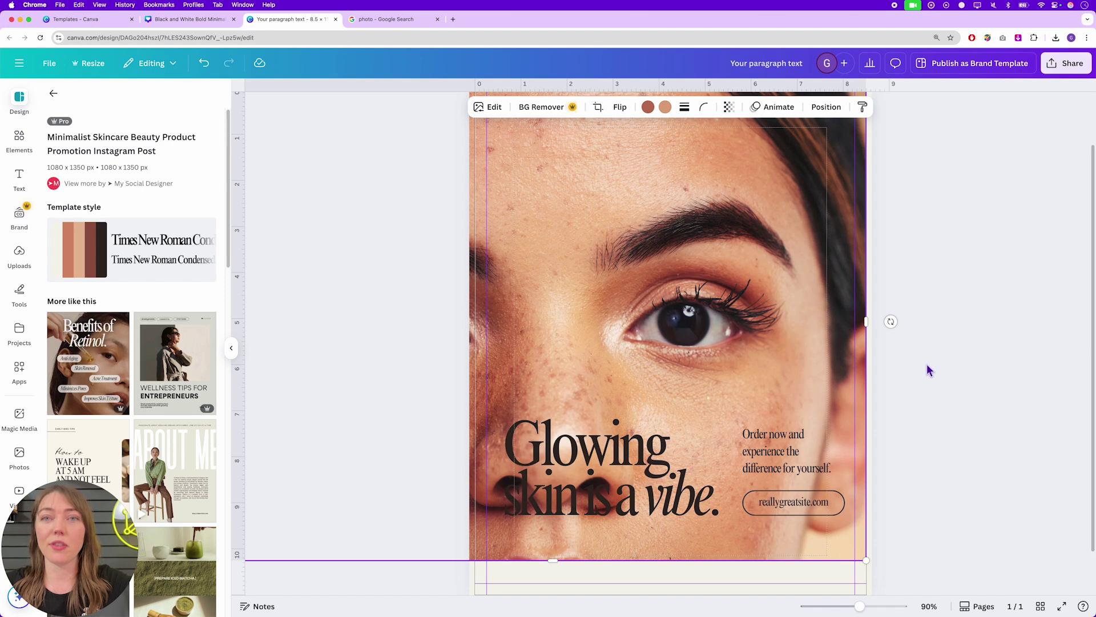
# Step: Preview the sunset stock photo from the desktop and switch to Photoshop to view that photo's Image Size settings
pyautogui.press('F11')
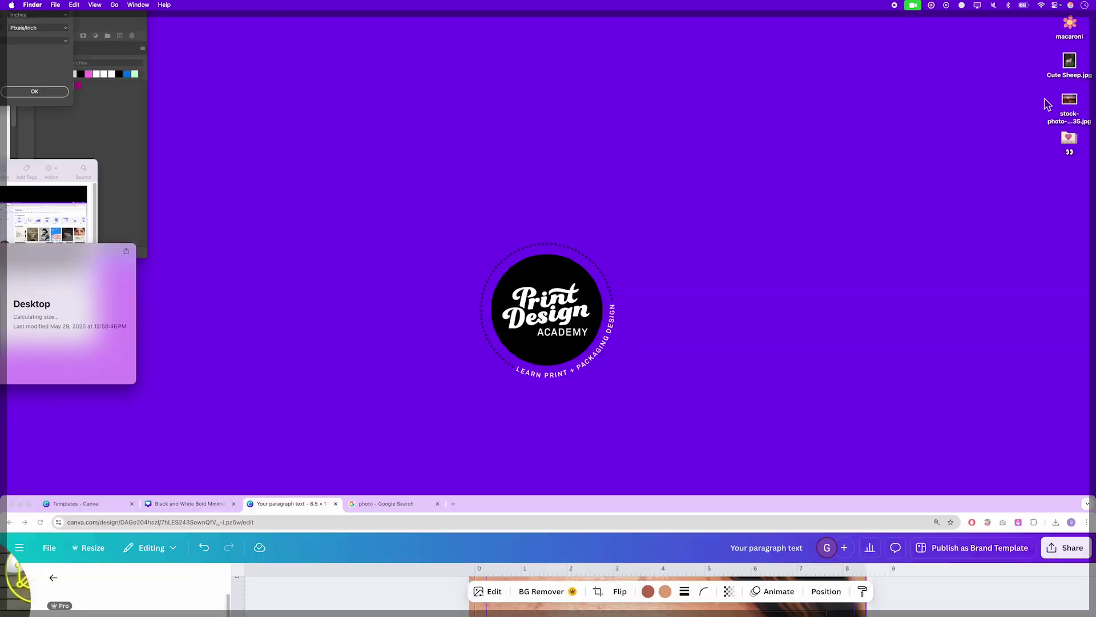
pyautogui.click(1067, 103)
pyautogui.press('space')
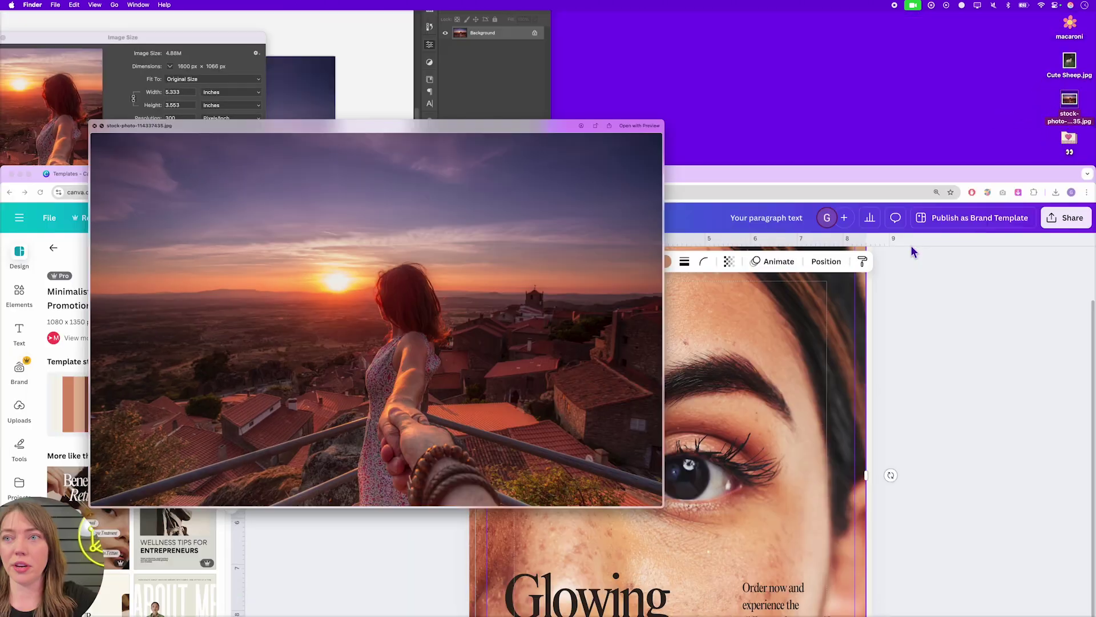
pyautogui.press('super+Tab')
pyautogui.press('super+Tab')
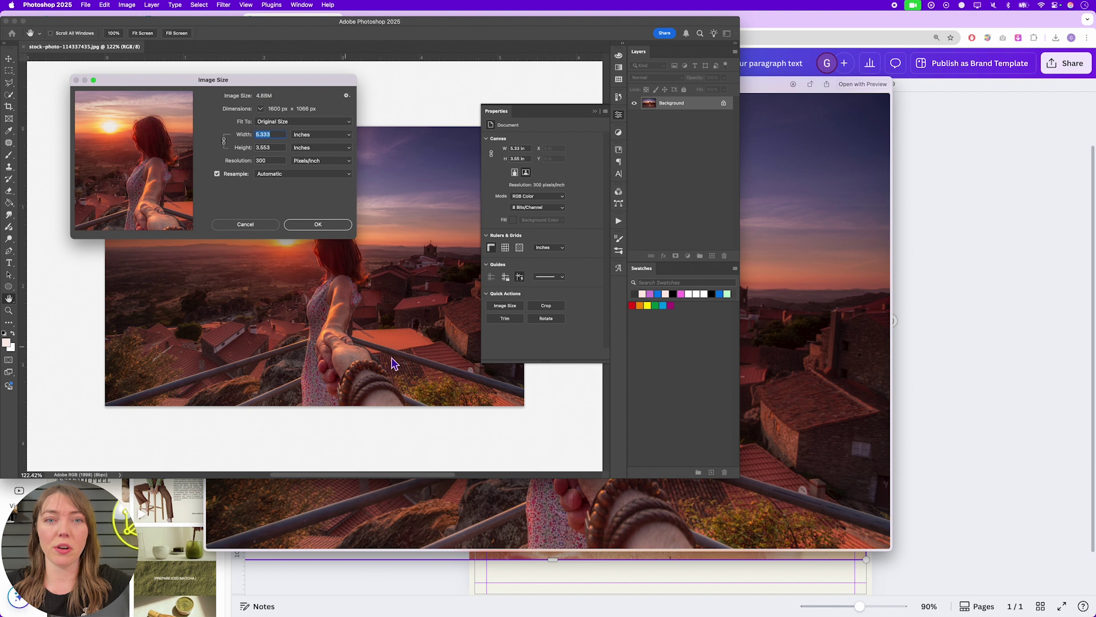
# Step: Close the sunset photo's preview and reposition the Photoshop window and its Image Size dialog for viewing
pyautogui.click(820, 429)
pyautogui.press('space')
pyautogui.click(498, 24)
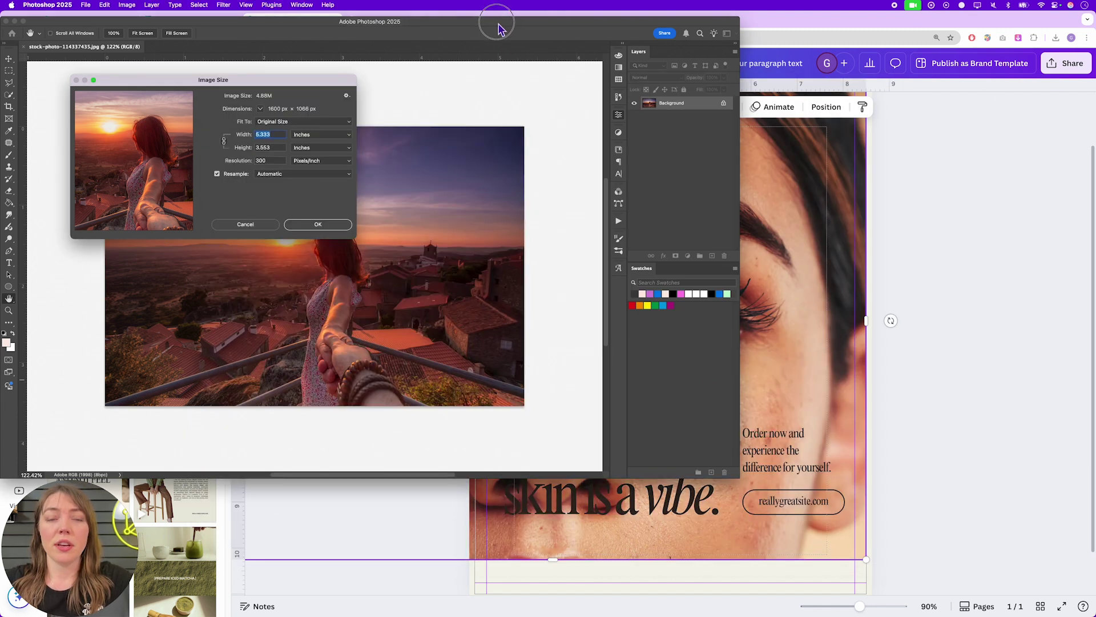
pyautogui.moveTo(497, 24); pyautogui.dragTo(547, 33)
pyautogui.moveTo(310, 82); pyautogui.dragTo(424, 116)
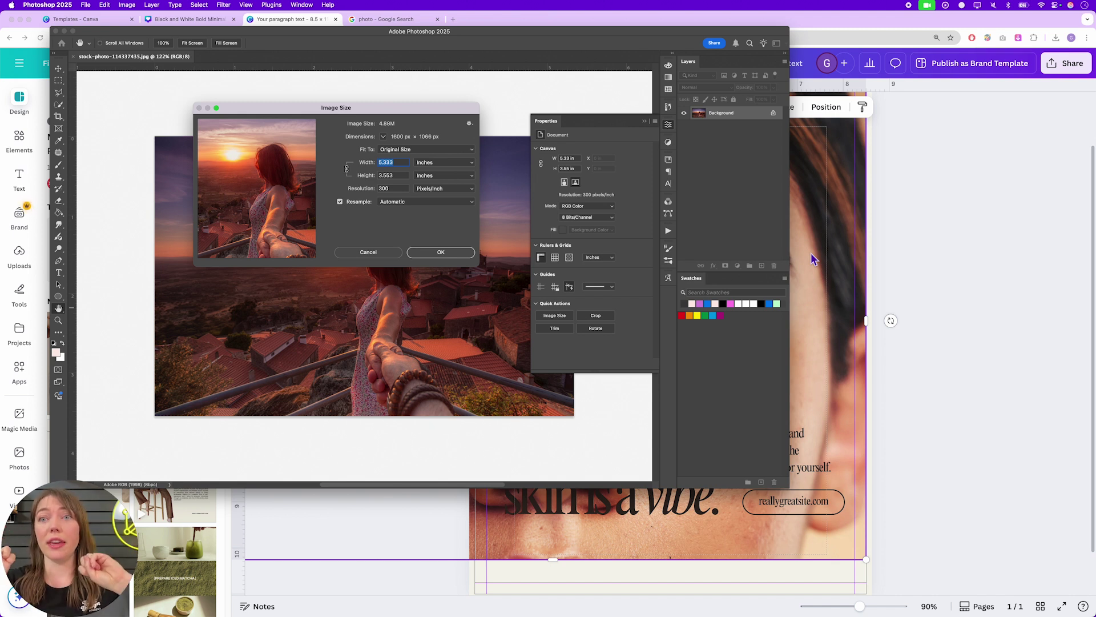
# Step: Switch to Canva, place the sunset photo from the desktop on the page and delete the face photo
pyautogui.click(975, 300)
pyautogui.moveTo(1095, 1)
pyautogui.moveTo(1070, 103); pyautogui.dragTo(474, 171)
pyautogui.click(761, 281)
pyautogui.press('Delete')
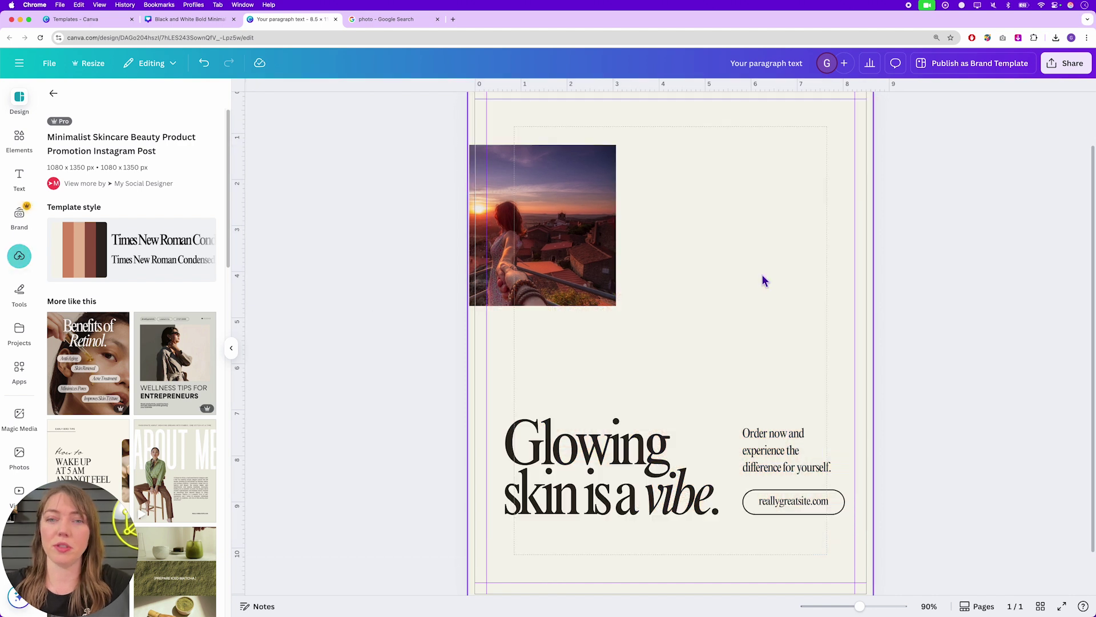
# Step: Move the sunset photo up to the page's top bleed edge and enlarge it past both side edges
pyautogui.click(588, 258)
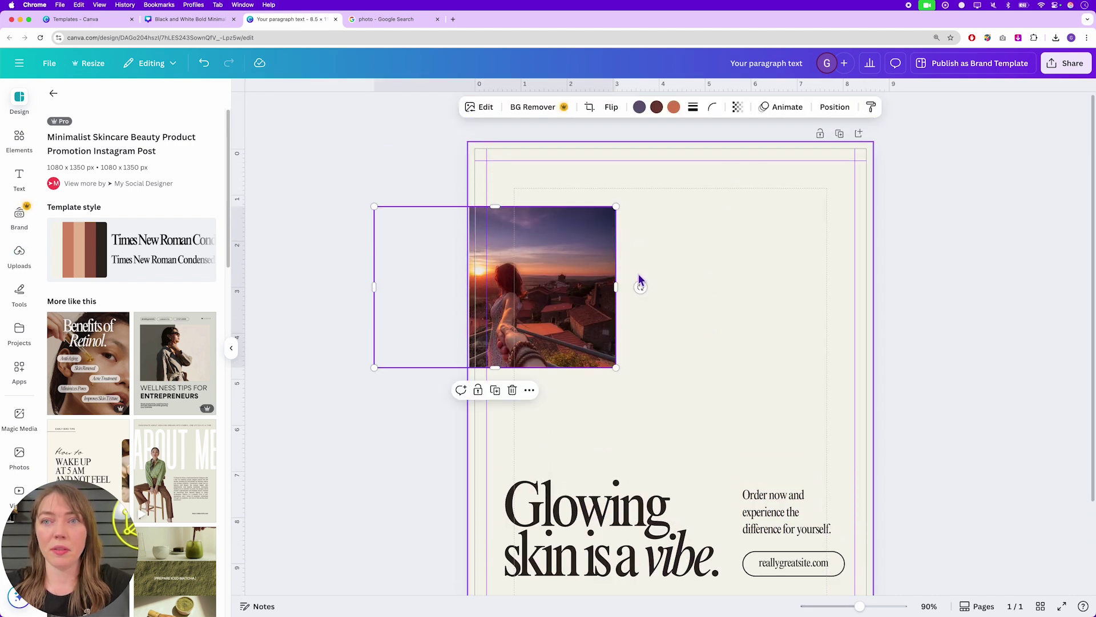
pyautogui.moveTo(571, 254); pyautogui.dragTo(573, 191)
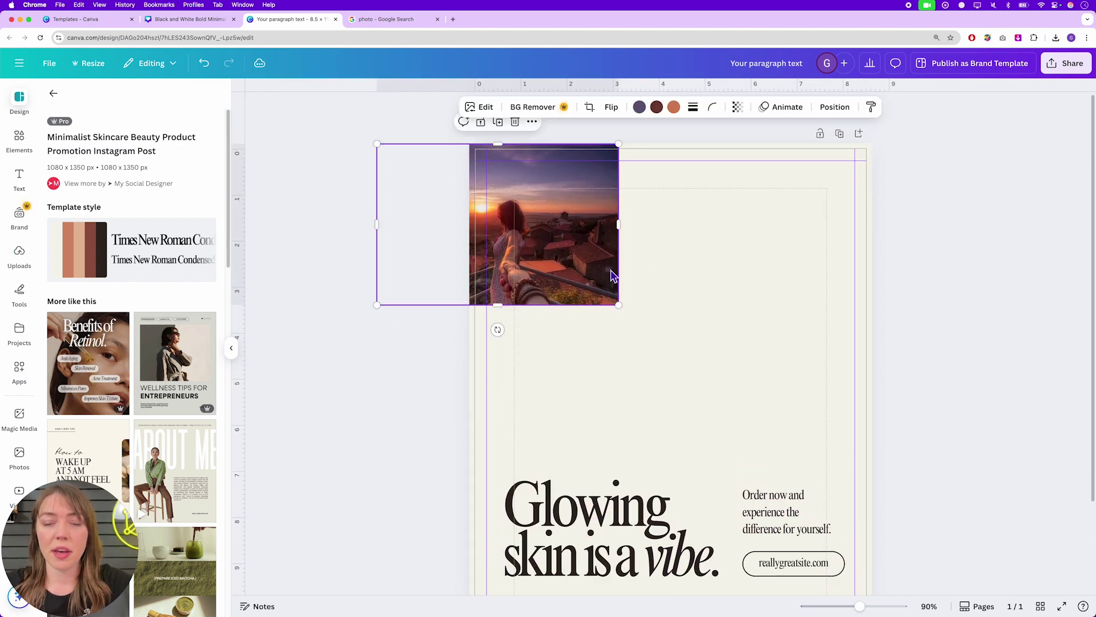
pyautogui.moveTo(621, 309); pyautogui.dragTo(949, 566)
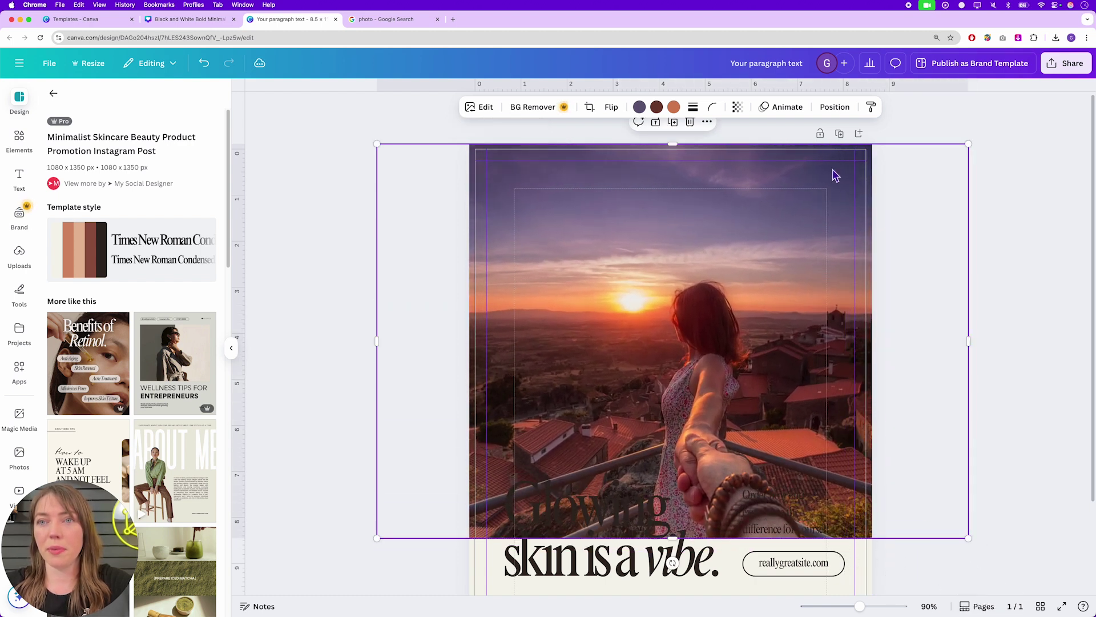
pyautogui.click(834, 107)
pyautogui.click(1062, 295)
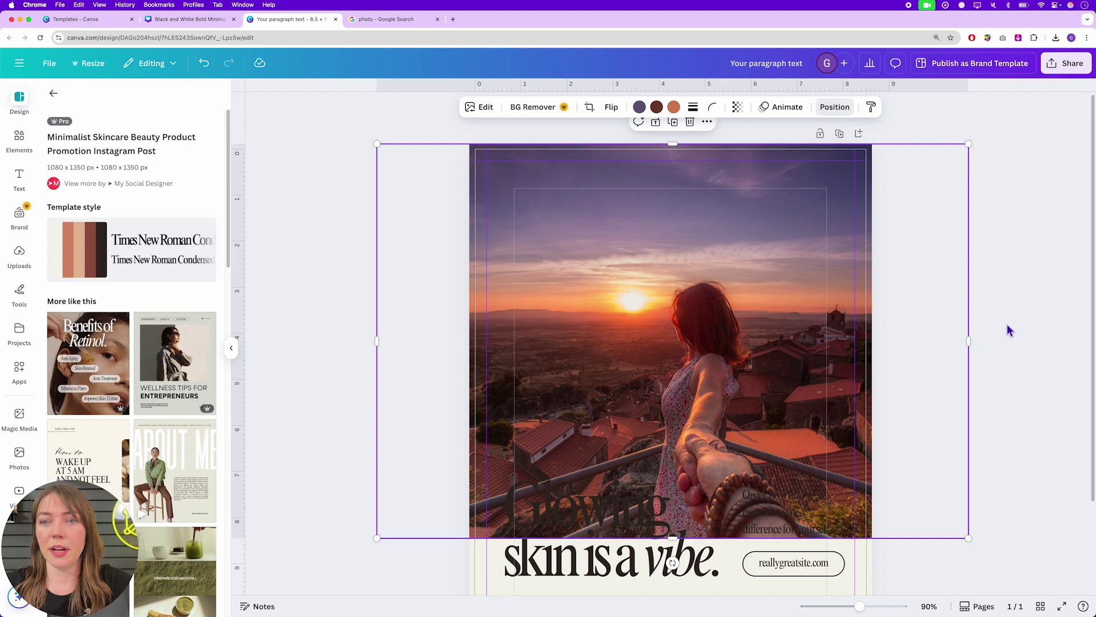
# Step: Crop the sunset photo by enlarging and repositioning the image inside its existing frame
pyautogui.doubleClick(722, 329)
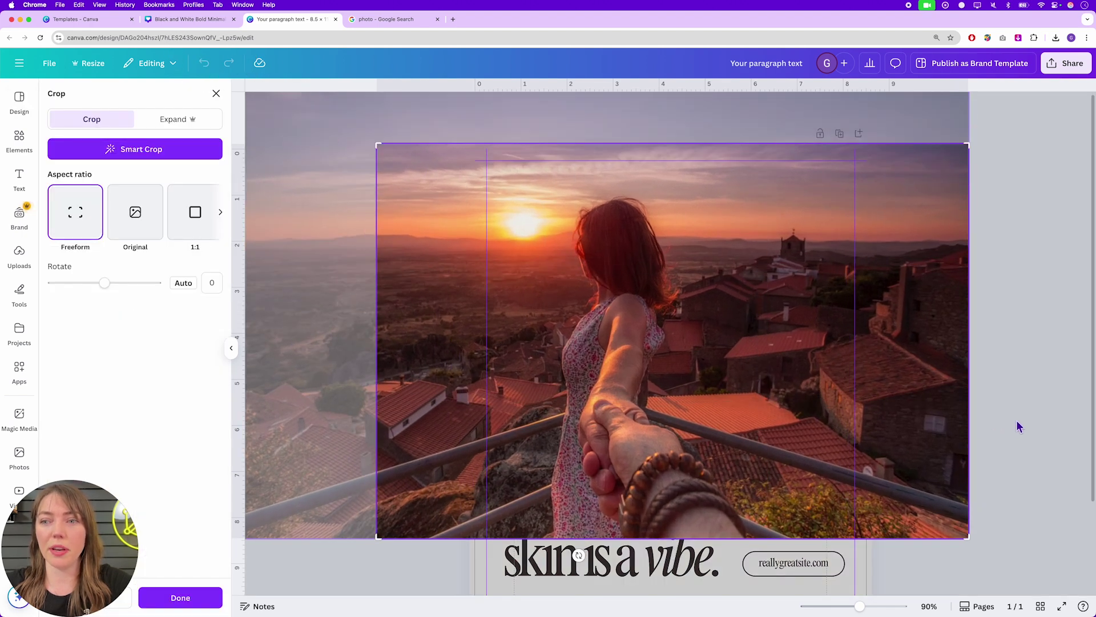
pyautogui.click(1018, 427)
pyautogui.click(1034, 427)
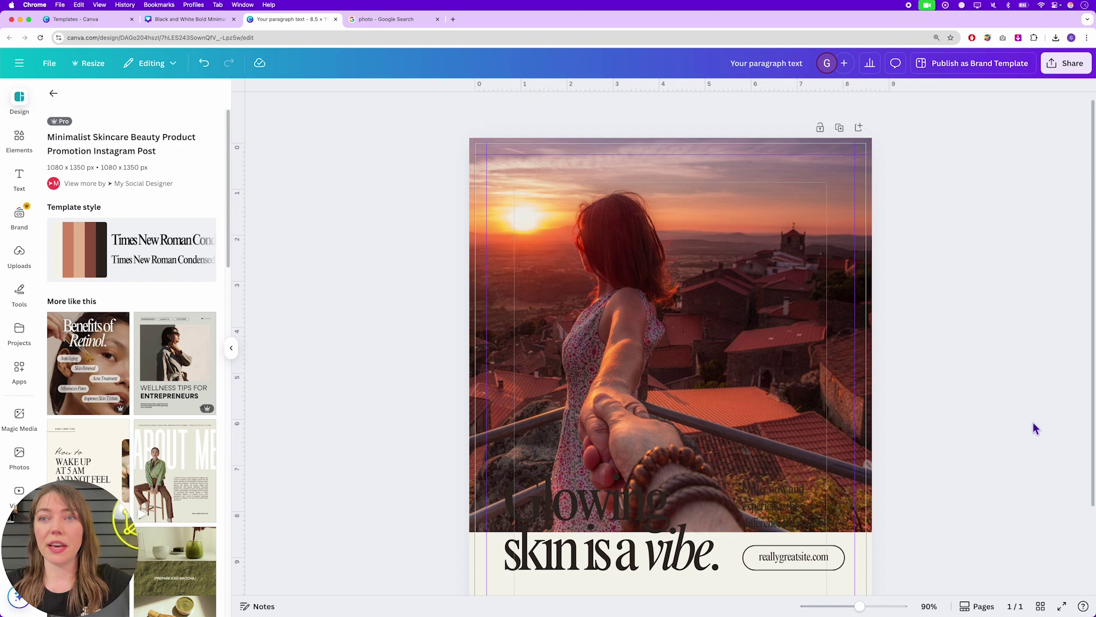
# Step: Shift the sunset photo slightly up and to the left so it fully covers the top bleed edge
pyautogui.click(474, 157)
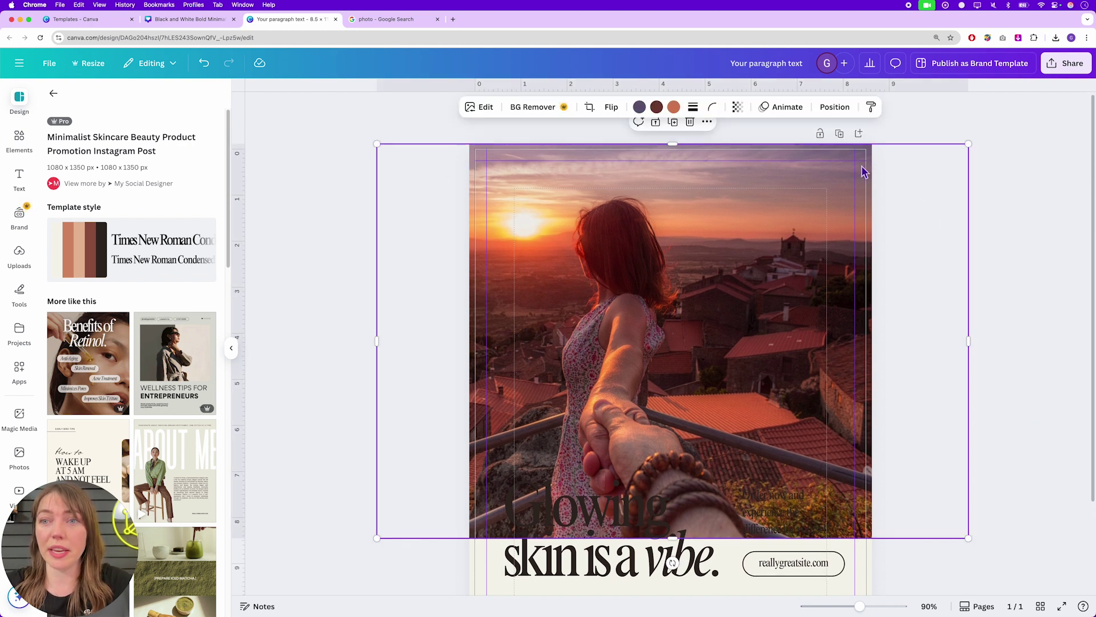
pyautogui.click(969, 135)
pyautogui.moveTo(854, 183)
pyautogui.mouseDown()
pyautogui.moveTo(751, 199)
pyautogui.moveTo(764, 181)
pyautogui.moveTo(852, 181)
pyautogui.mouseUp()
pyautogui.click(986, 275)
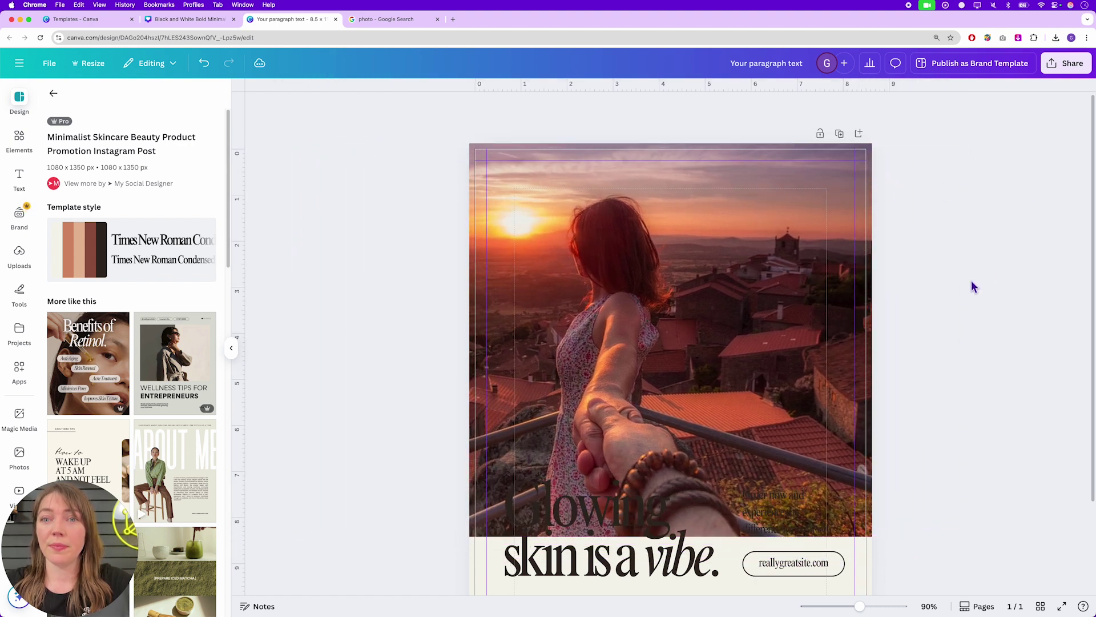
pyautogui.click(21, 66)
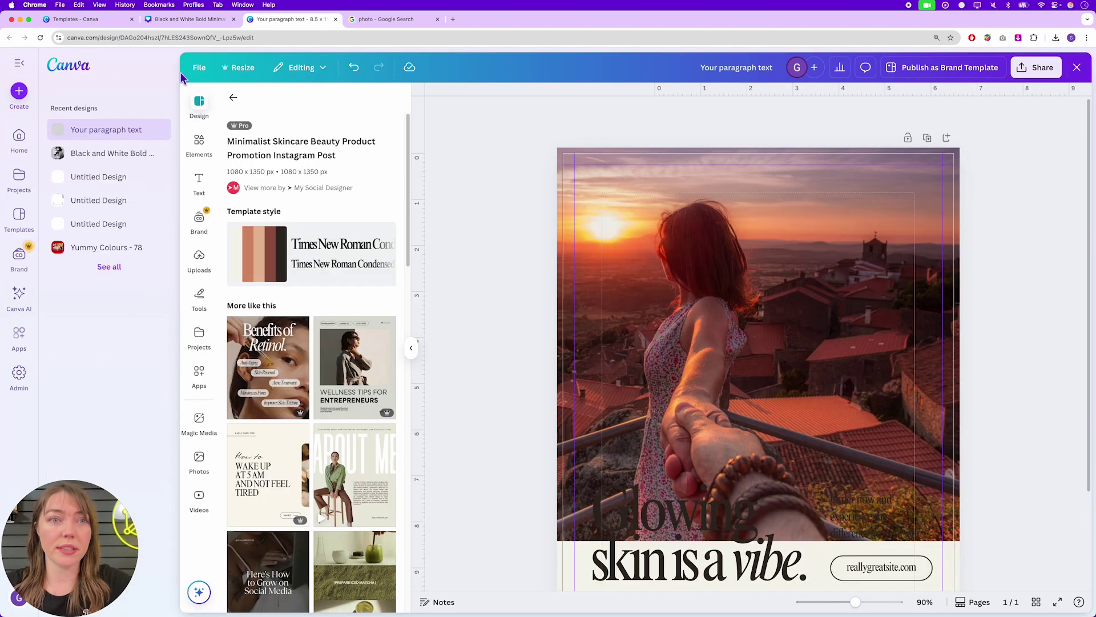
pyautogui.click(199, 67)
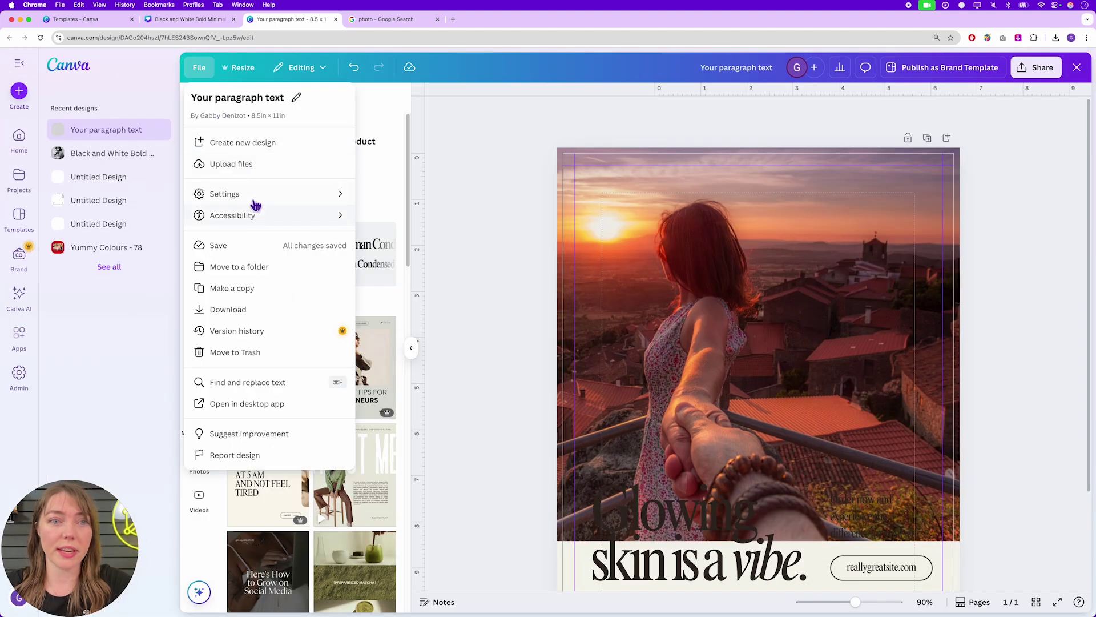
pyautogui.click(19, 63)
pyautogui.click(19, 62)
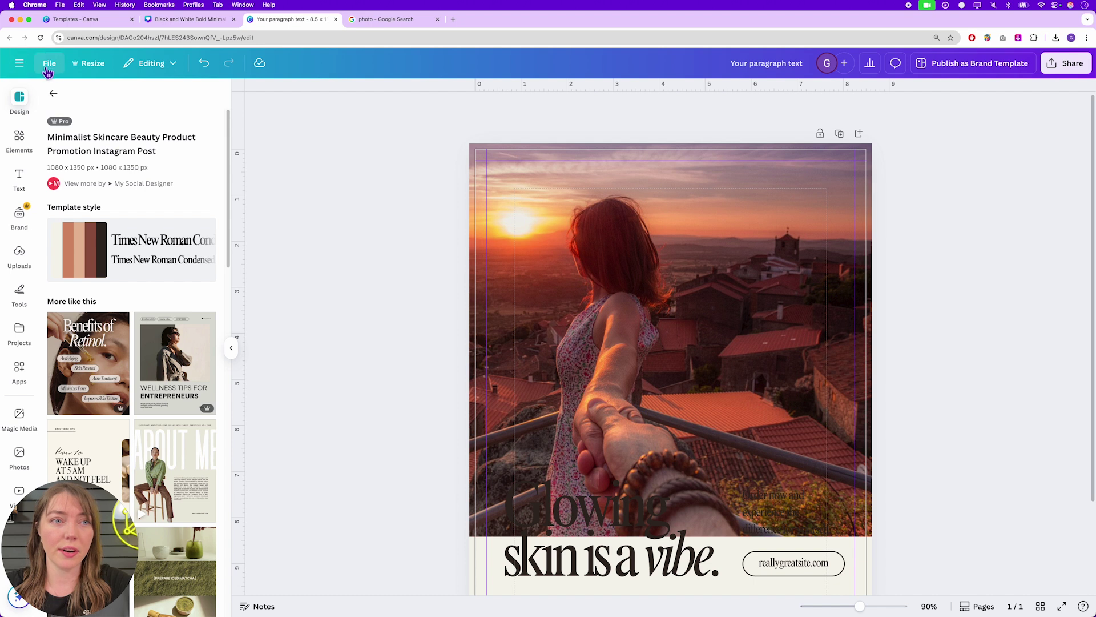
pyautogui.click(51, 64)
pyautogui.click(117, 307)
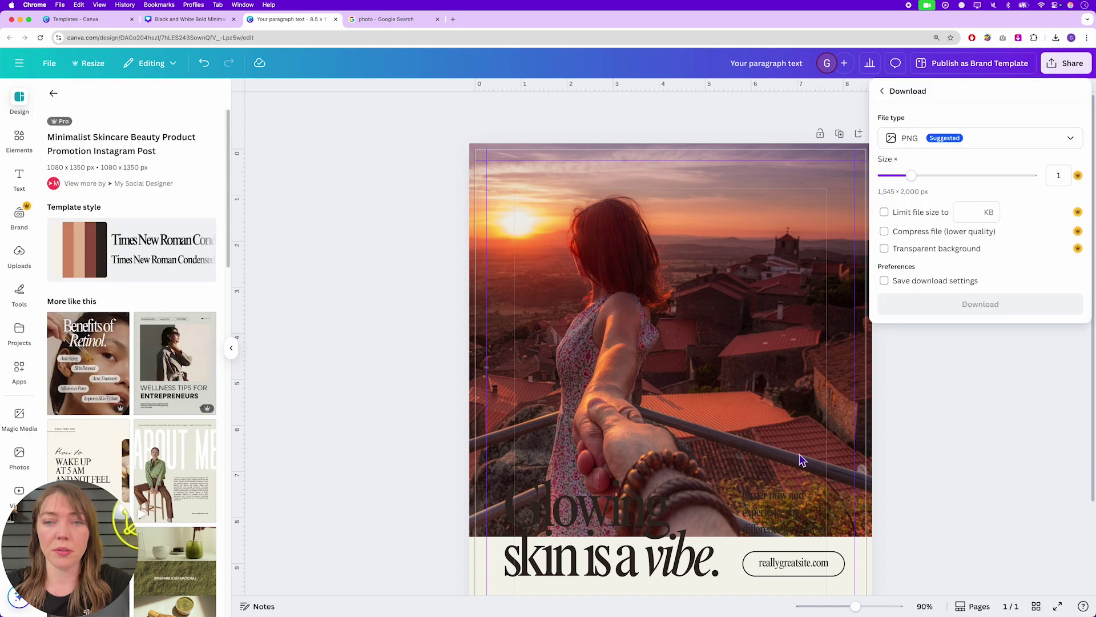
pyautogui.click(931, 142)
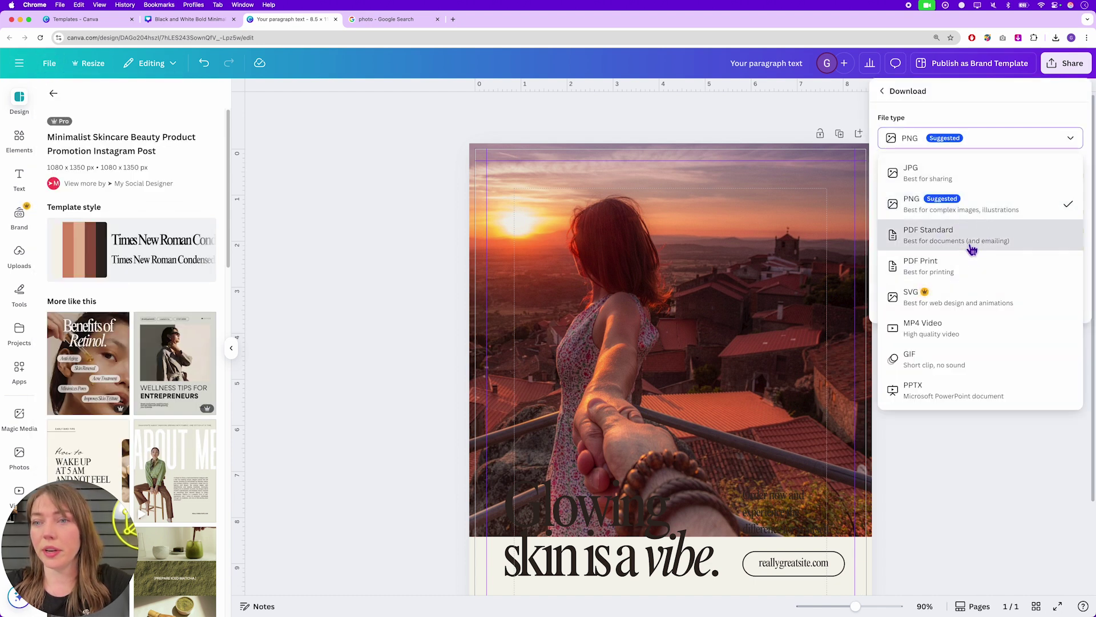
pyautogui.click(972, 249)
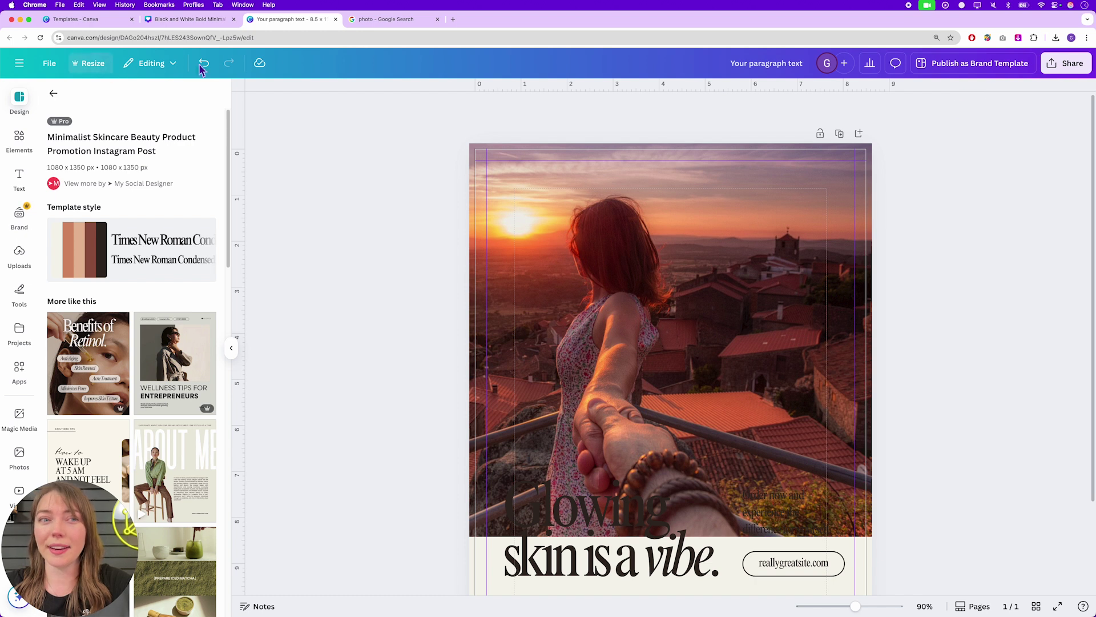
# Step: Download the design as PDF Print with the CMYK (best for professional printing) color profile
pyautogui.click(1063, 63)
pyautogui.click(913, 302)
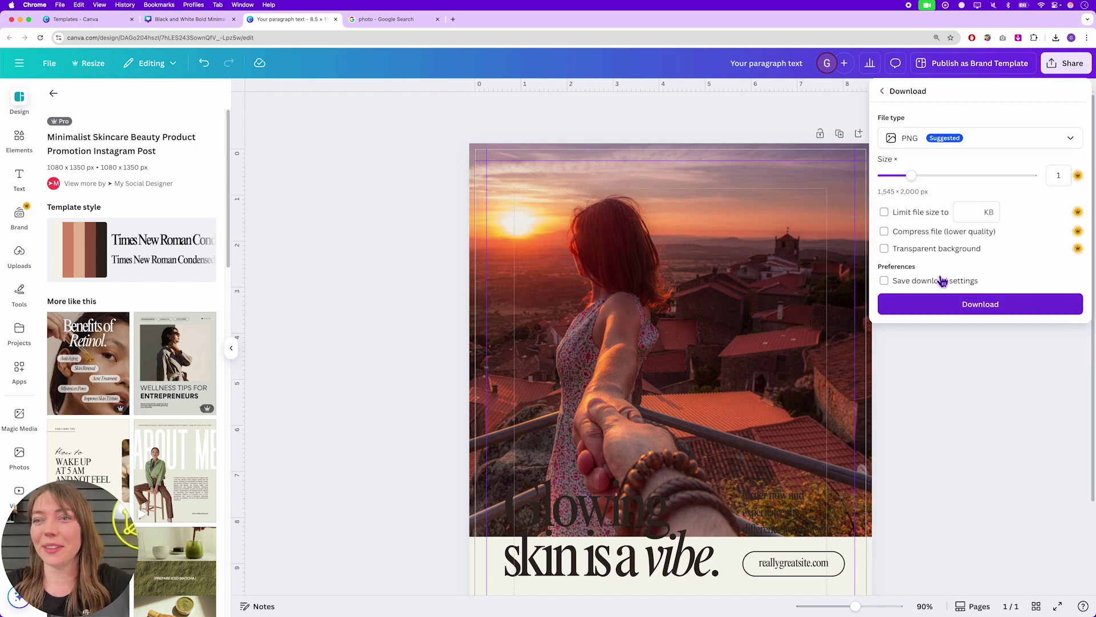
pyautogui.click(944, 143)
pyautogui.click(963, 281)
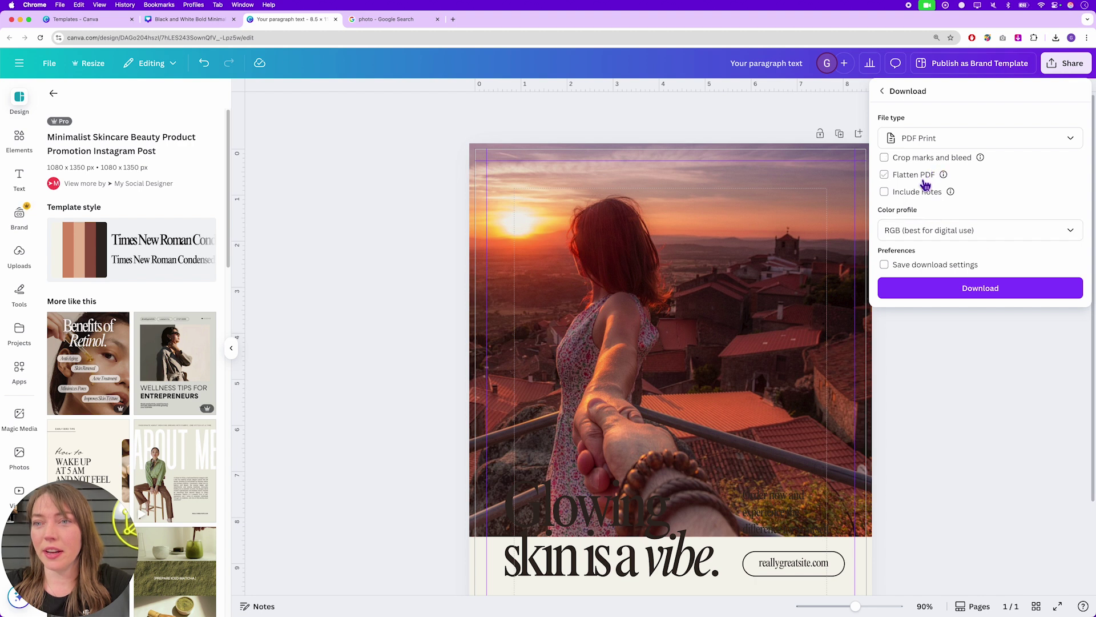
pyautogui.click(988, 239)
pyautogui.click(959, 281)
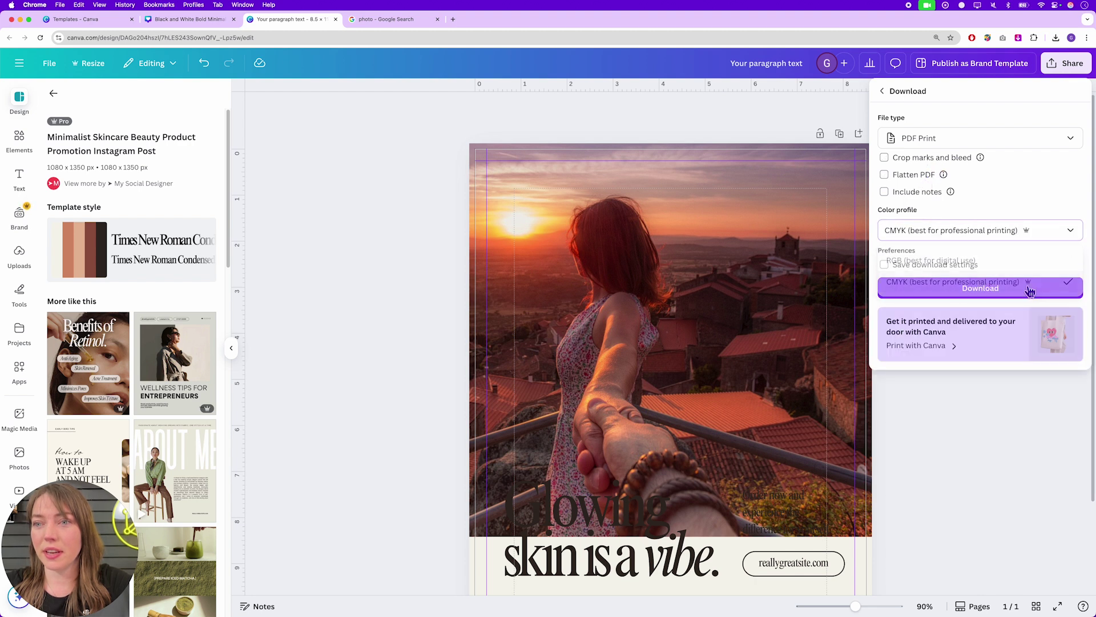
pyautogui.click(1022, 290)
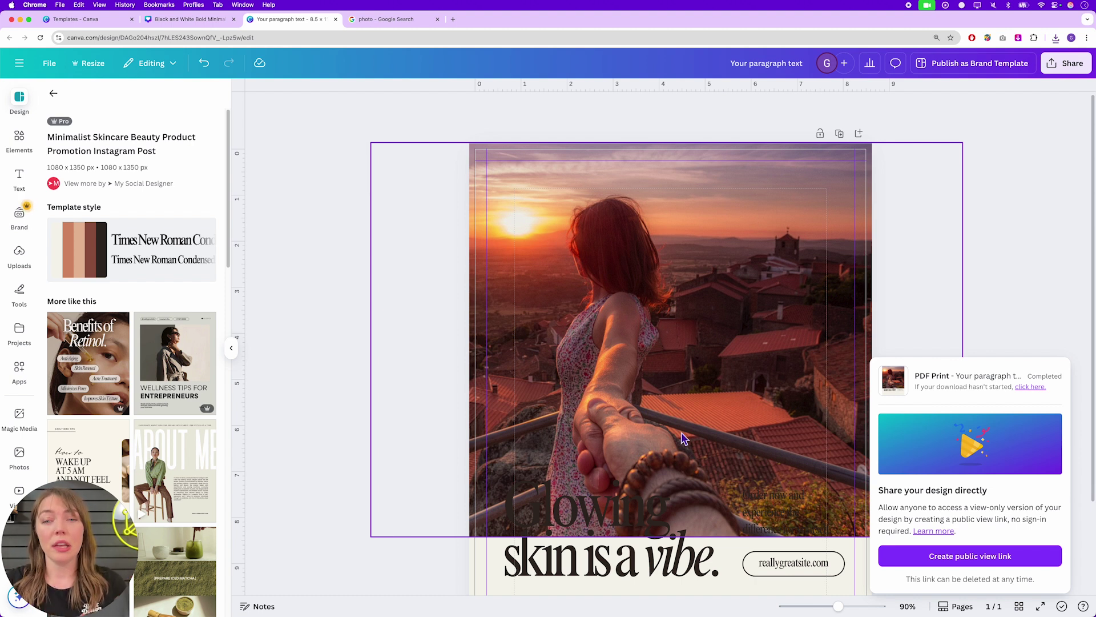
pyautogui.scroll(-4, 671, 452)
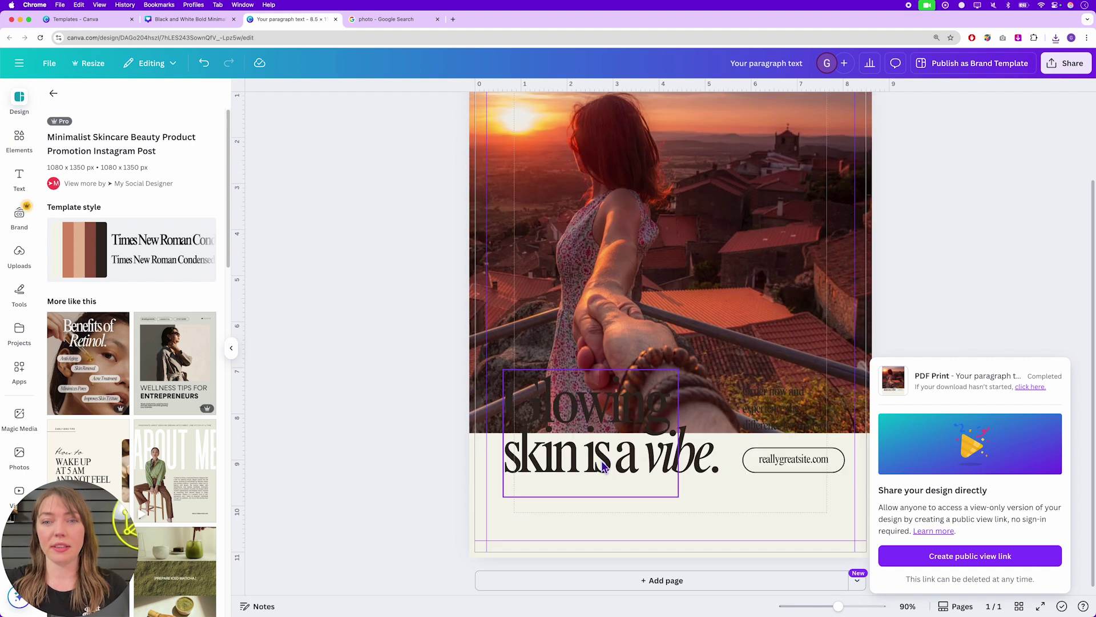
pyautogui.click(712, 478)
pyautogui.click(514, 519)
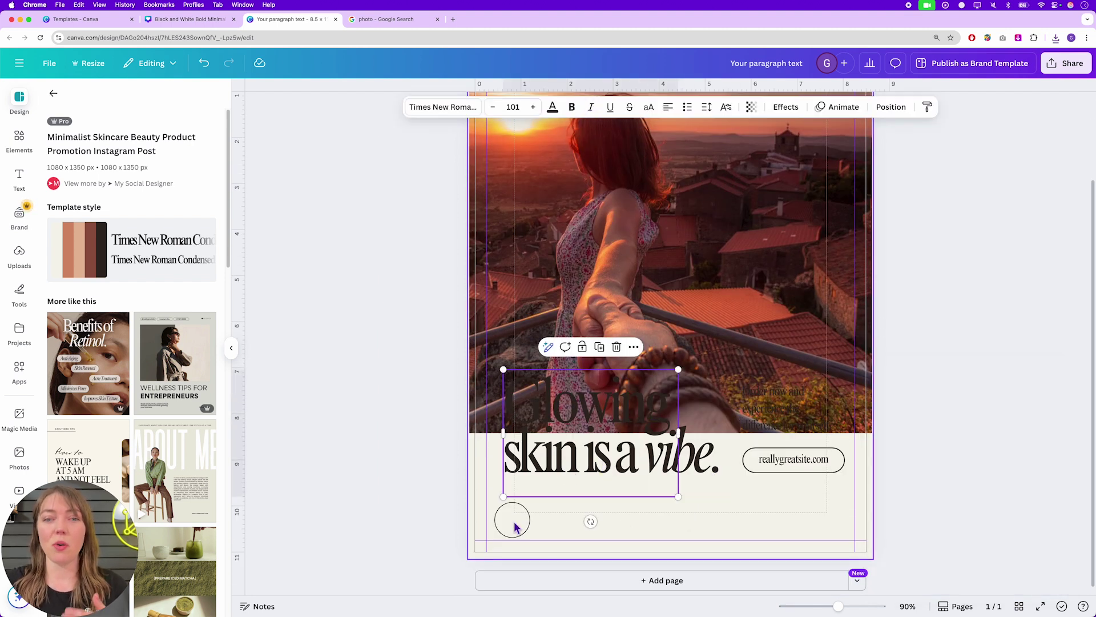
# Step: Add the red heart graphic over the right half of the sunset photo
pyautogui.click(20, 138)
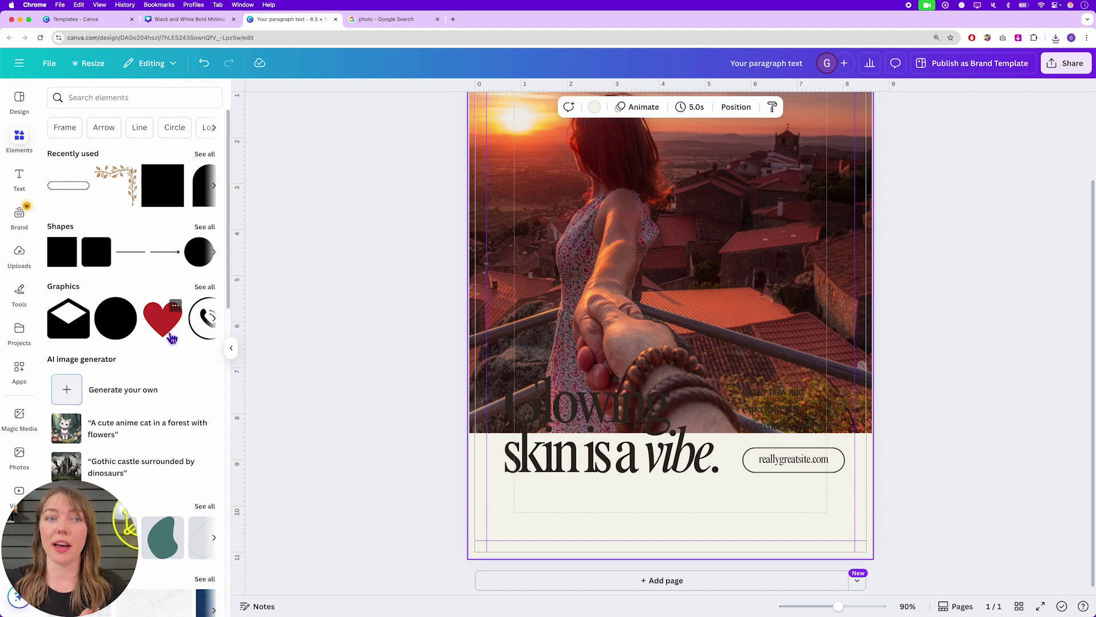
pyautogui.moveTo(166, 331); pyautogui.dragTo(831, 261)
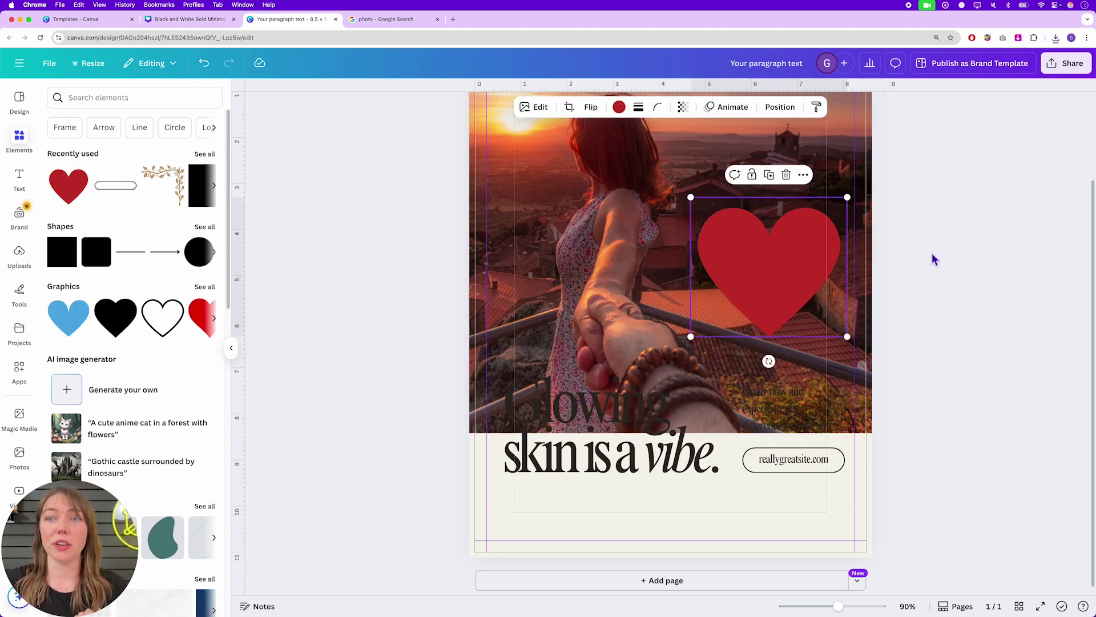
pyautogui.click(993, 287)
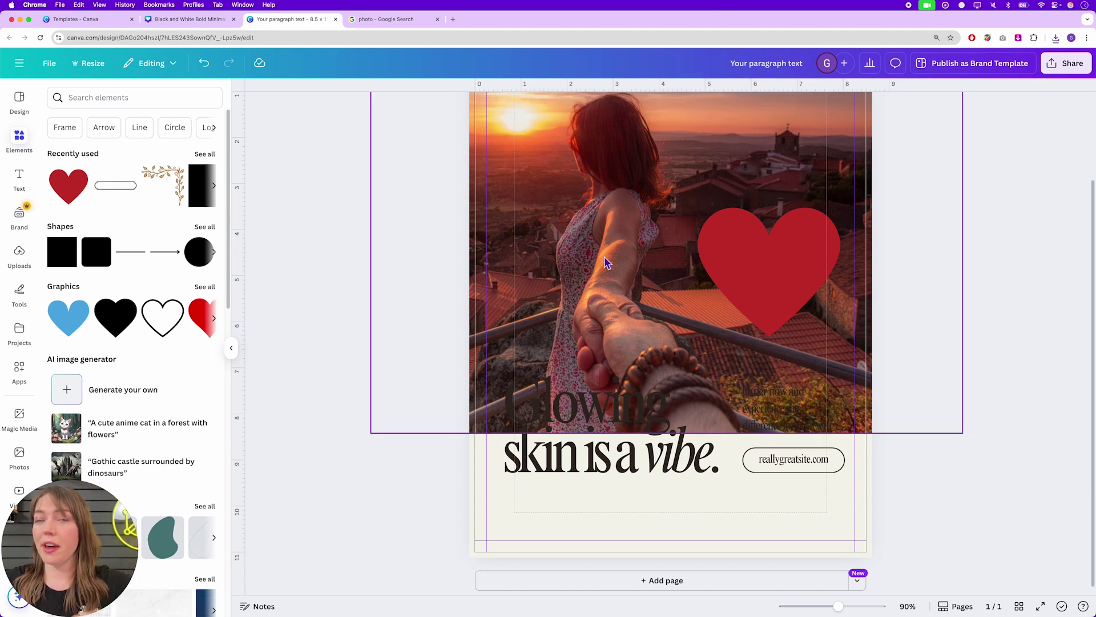
pyautogui.scroll(4, 617, 268)
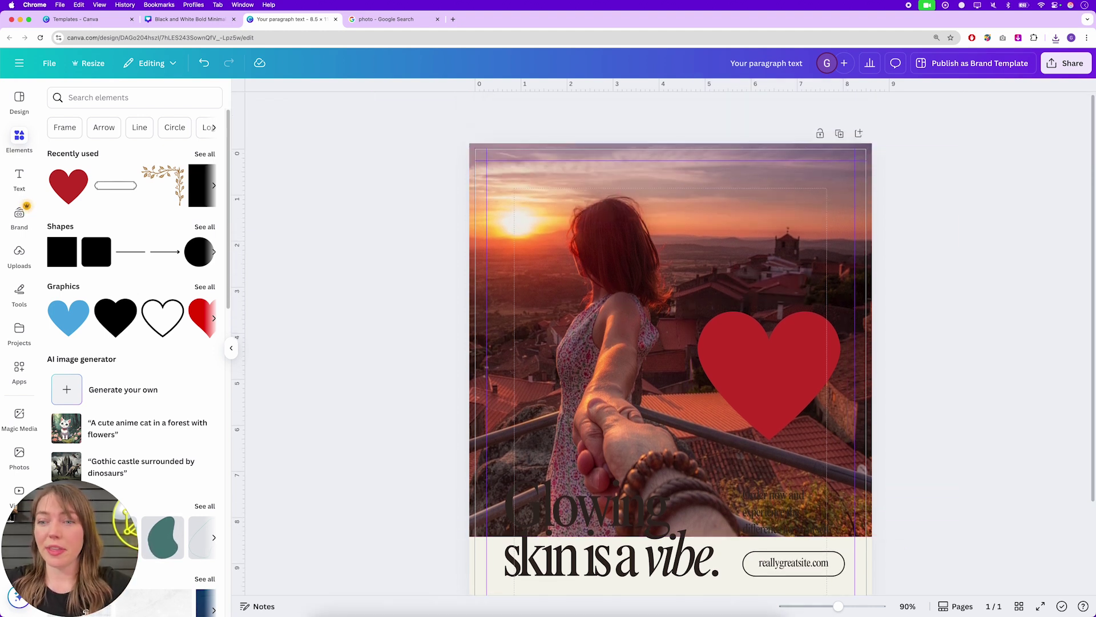
# Step: Open the downloaded PDF of the design in Acrobat and show the whole page
pyautogui.moveTo(708, 613)
pyautogui.click(743, 598)
pyautogui.click(811, 537)
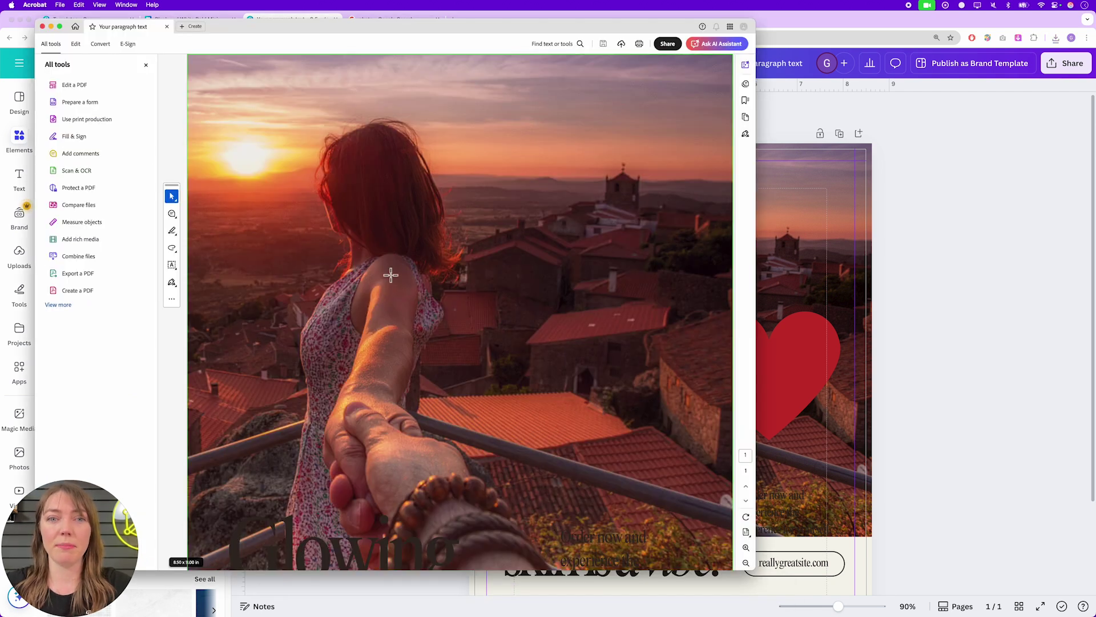
pyautogui.press('super+minus')
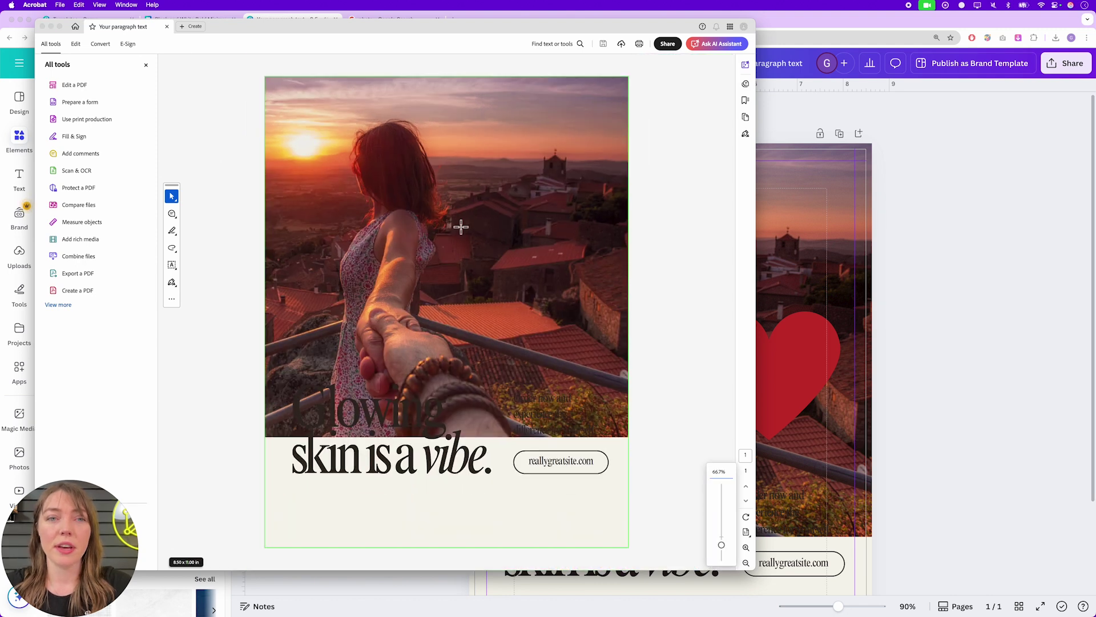
# Step: Open the print production Output Preview and place its window beside the page to examine the color separations
pyautogui.click(87, 120)
pyautogui.click(81, 92)
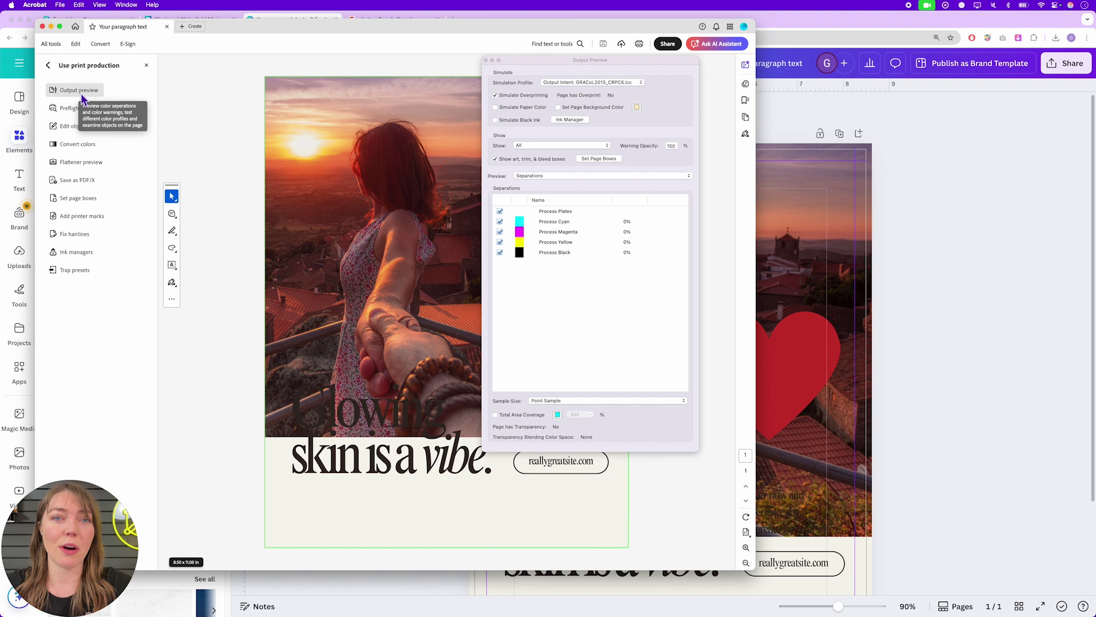
pyautogui.moveTo(565, 59); pyautogui.dragTo(761, 92)
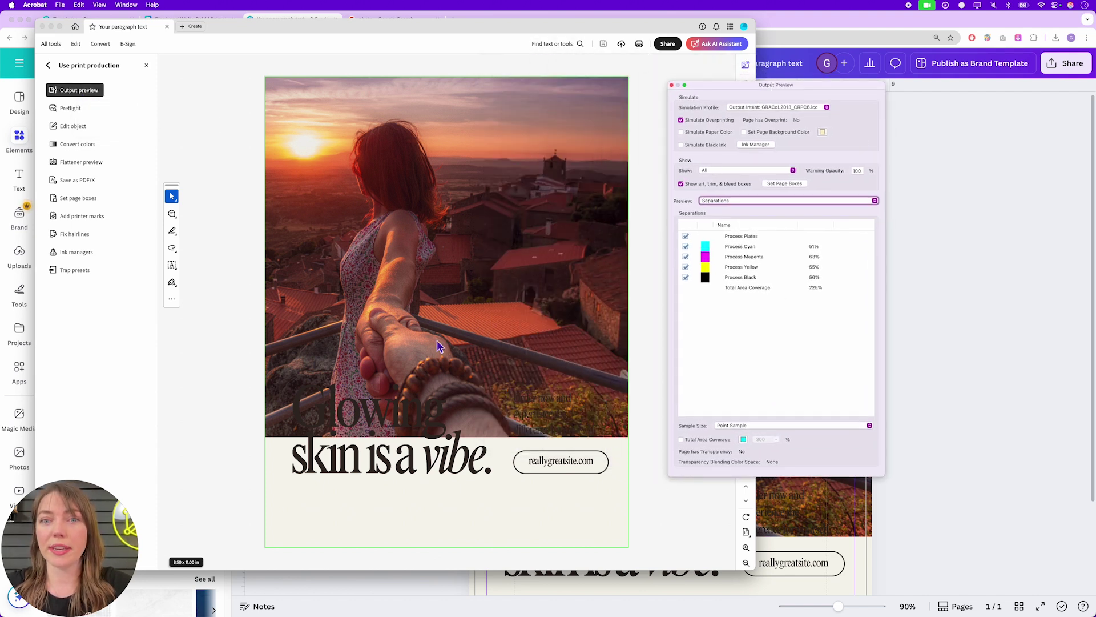
pyautogui.click(484, 233)
# Step: Set the Output Preview to Object Inspector and inspect the sunset photo's image resolution
pyautogui.click(743, 198)
pyautogui.click(743, 201)
pyautogui.click(738, 217)
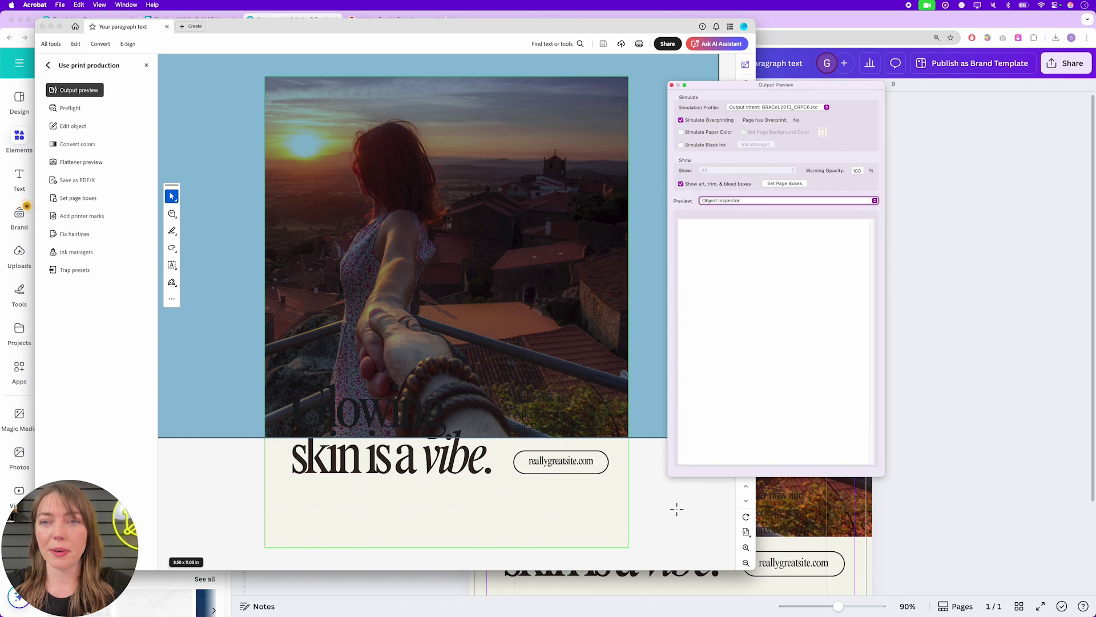
pyautogui.click(677, 505)
pyautogui.click(575, 297)
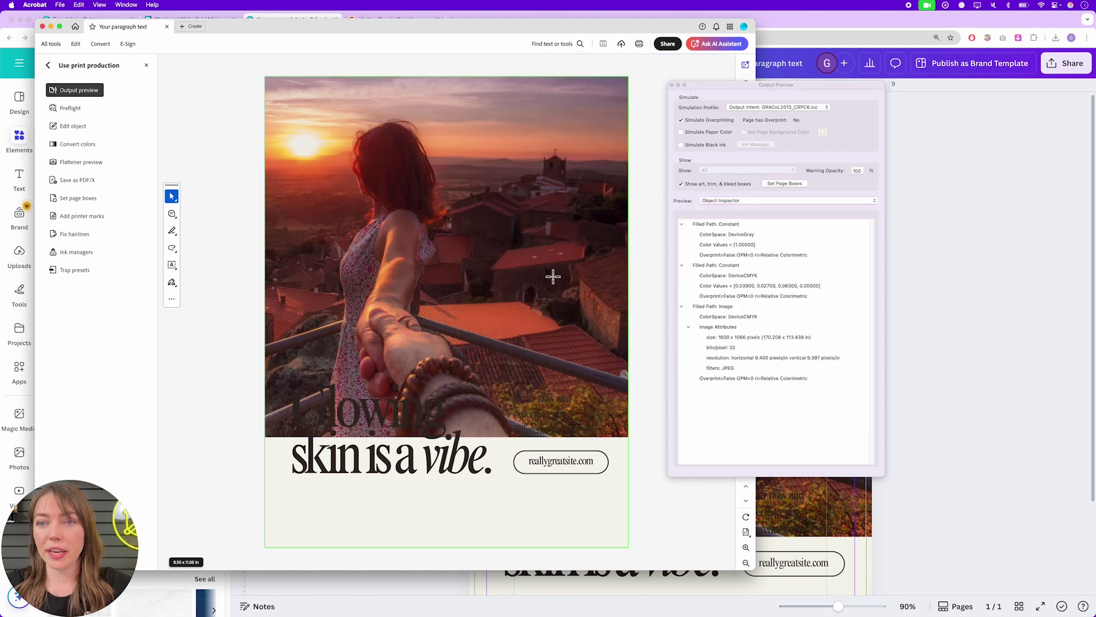
pyautogui.click(751, 358)
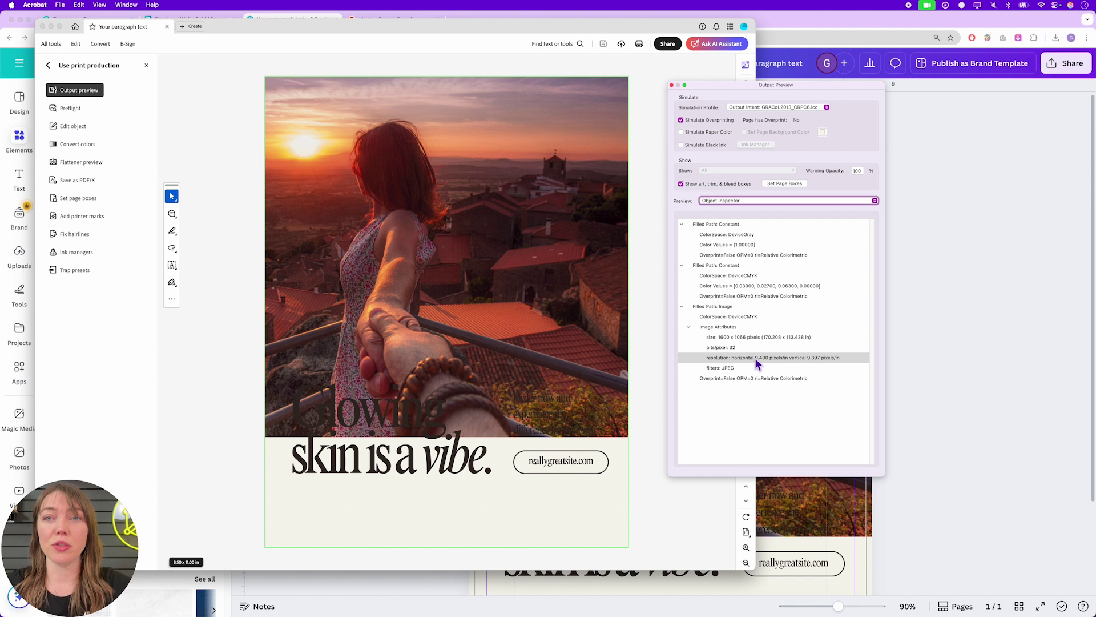
# Step: Switch back to Photoshop to review the sunset photo's Image Size settings
pyautogui.press('super+Tab')
pyautogui.press('super+Tab')
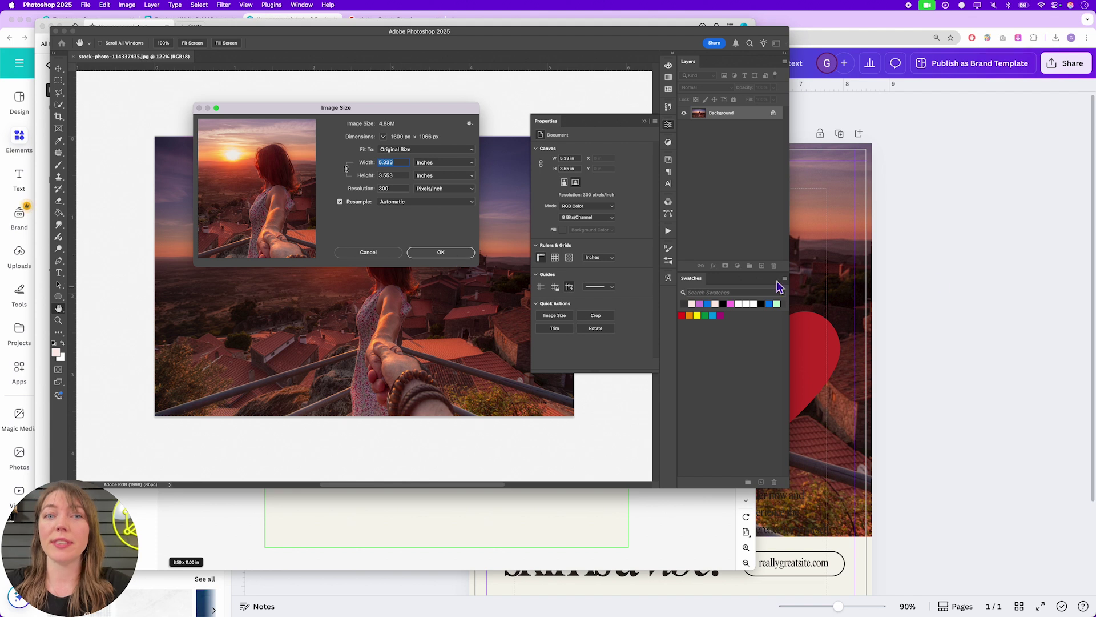
# Step: Return to the PDF in Acrobat and inspect the sunset photo's resolution at two spots with the Object Inspector
pyautogui.press('super+Tab')
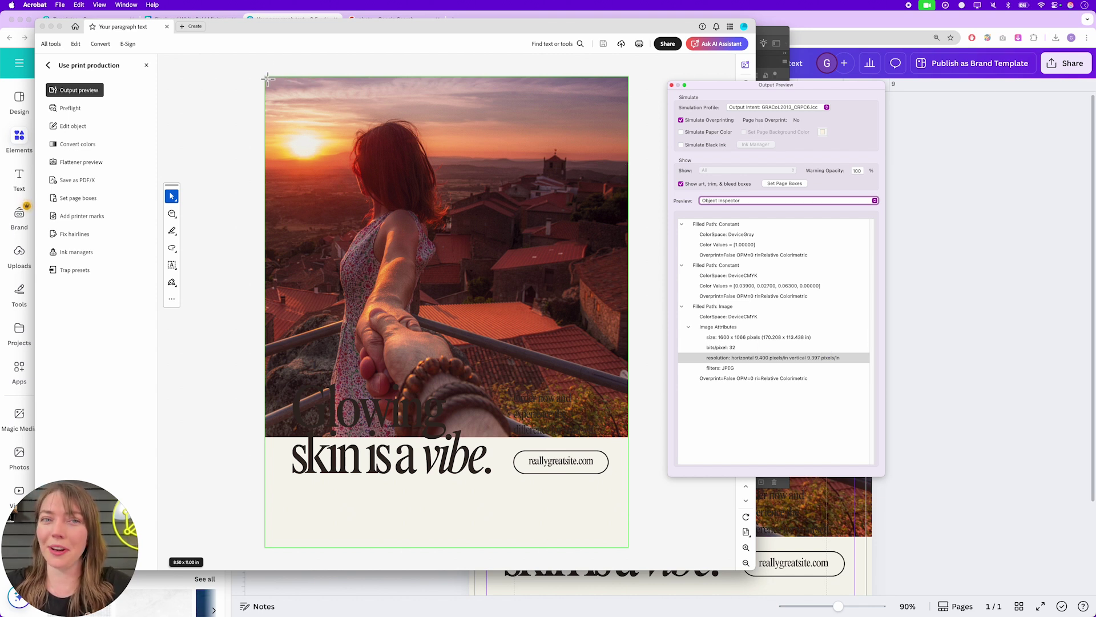
pyautogui.click(487, 235)
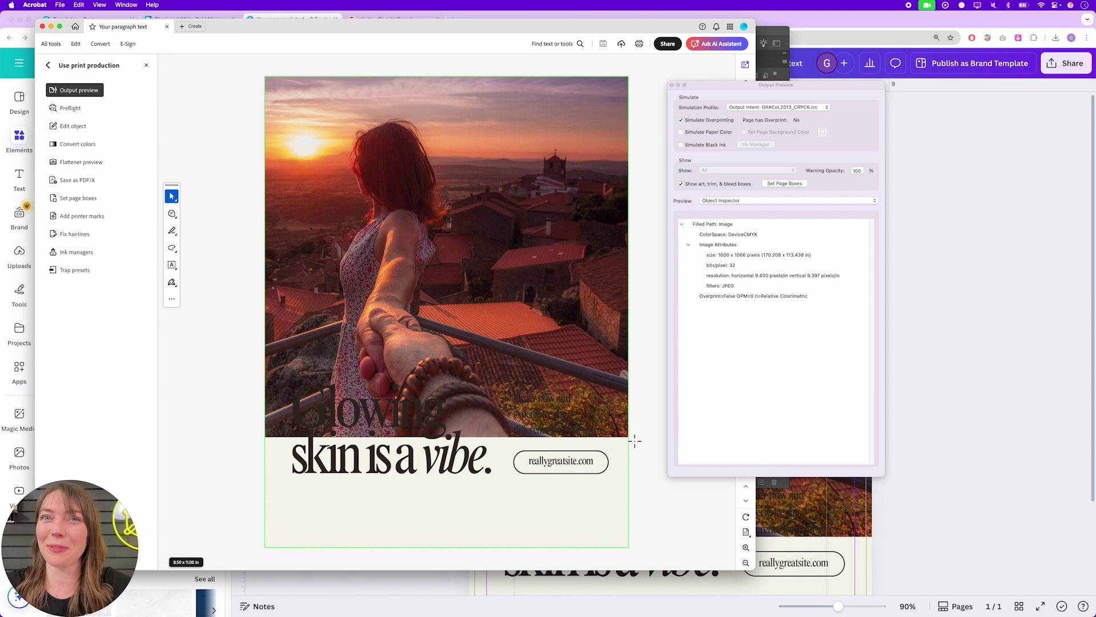
pyautogui.click(425, 202)
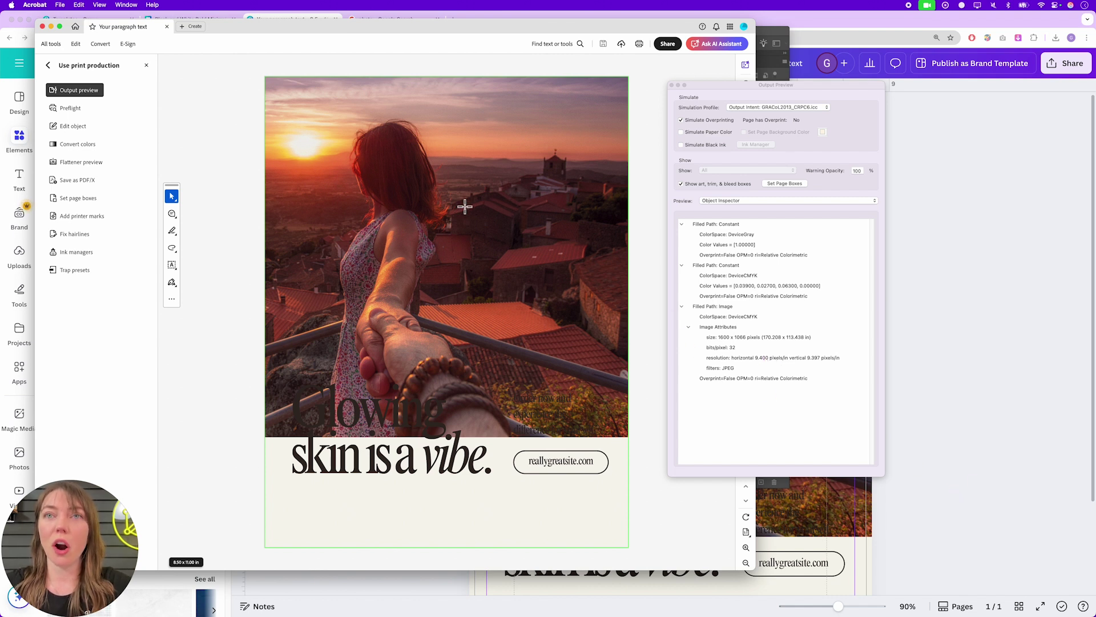
# Step: Switch to the Canva design and slightly enlarge the sunset photo to about 12.9 × 8.6 in
pyautogui.click(962, 277)
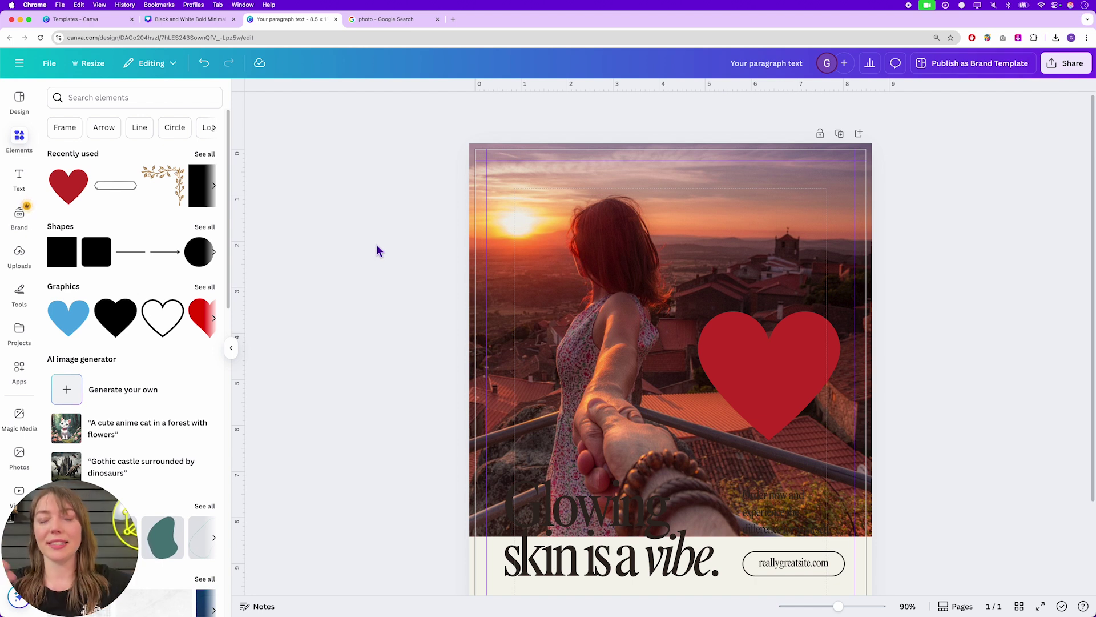
pyautogui.scroll(-1, 555, 267)
pyautogui.click(790, 201)
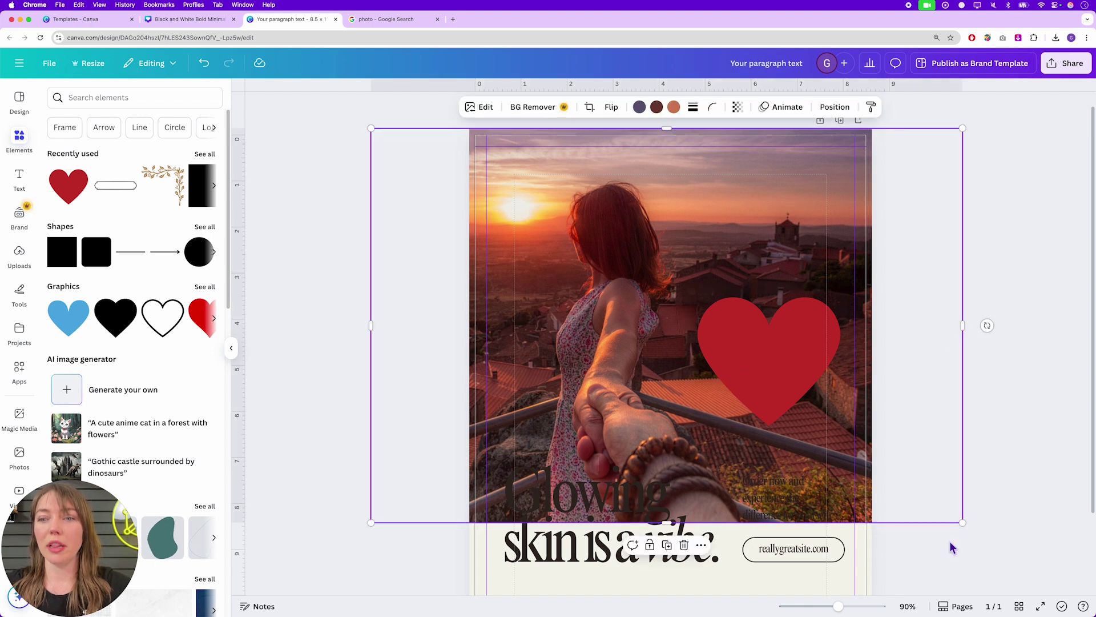
pyautogui.scroll(-3, 989, 532)
pyautogui.scroll(4, 685, 342)
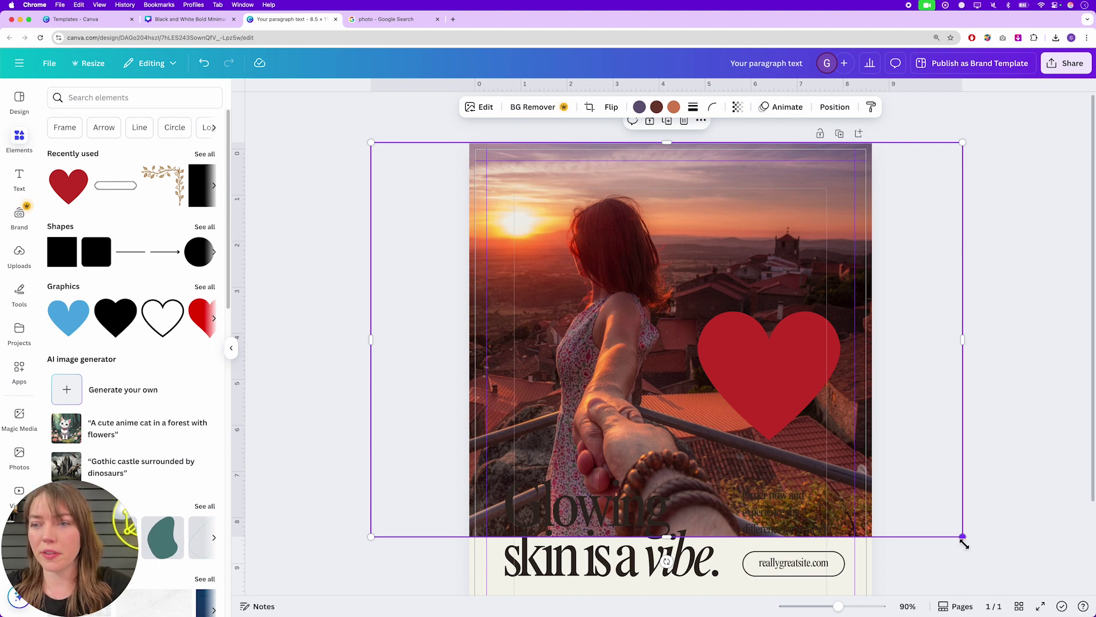
pyautogui.moveTo(964, 542)
pyautogui.mouseDown()
pyautogui.moveTo(958, 534)
pyautogui.moveTo(966, 543)
pyautogui.mouseUp()
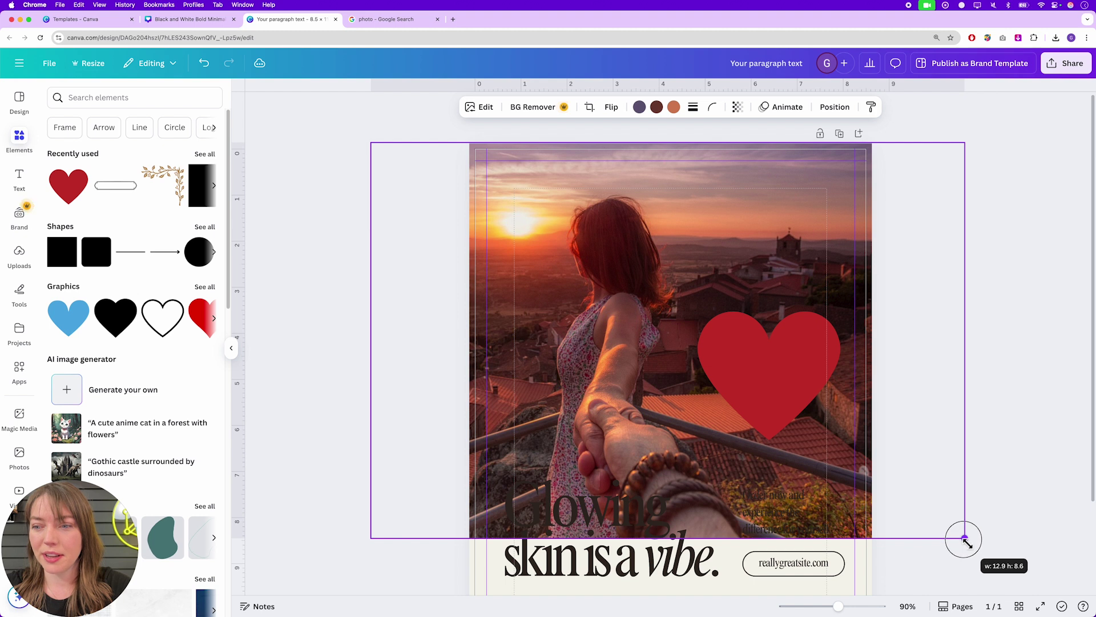
pyautogui.moveTo(965, 542); pyautogui.dragTo(964, 537)
# Step: Check the sunset photo's dimensions in its position settings, its crop view and its resize read-out
pyautogui.click(834, 107)
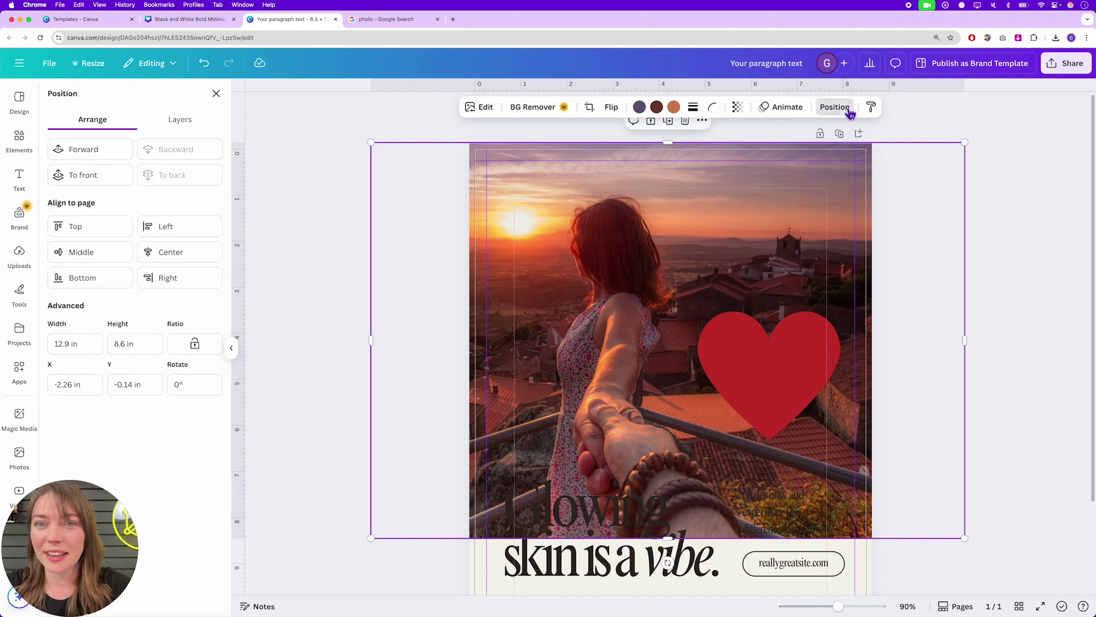
pyautogui.click(589, 109)
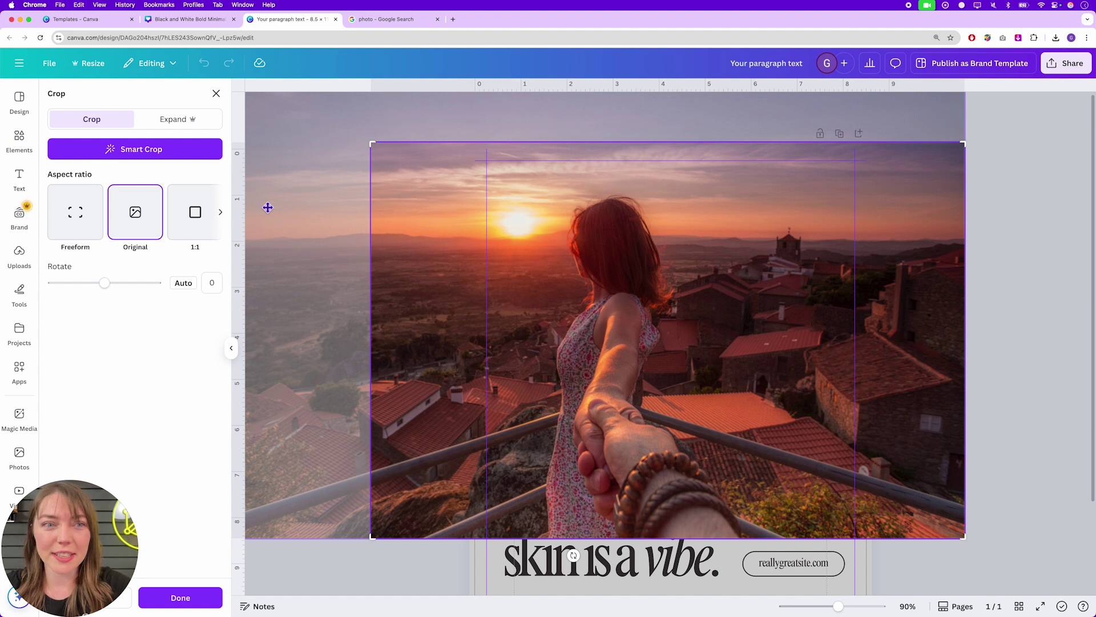
pyautogui.press('Escape')
pyautogui.click(753, 229)
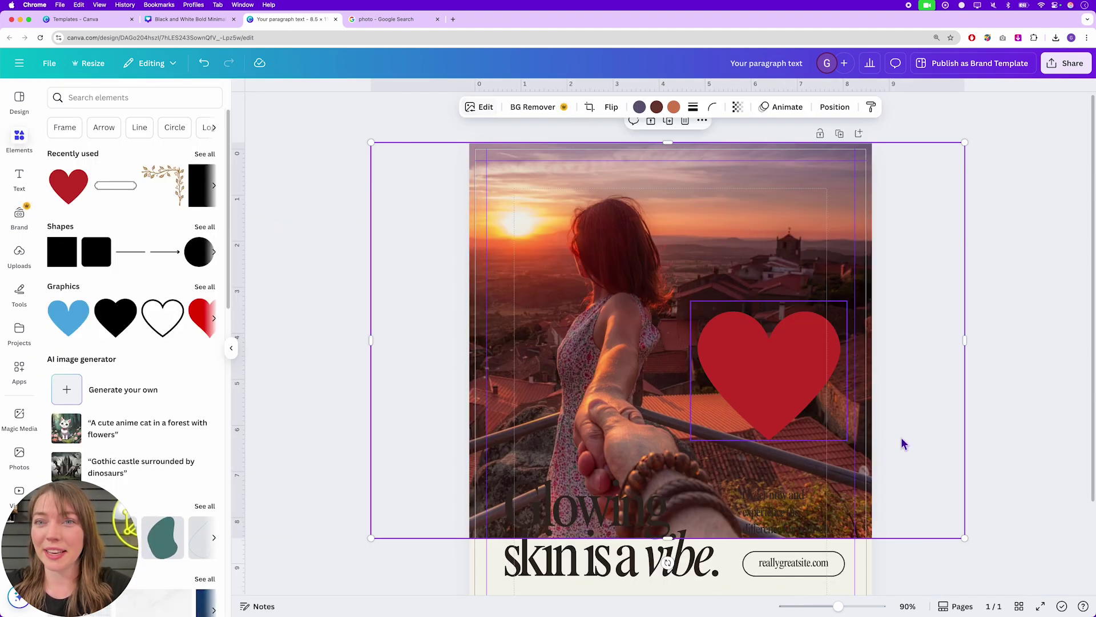
pyautogui.moveTo(968, 534); pyautogui.dragTo(969, 540)
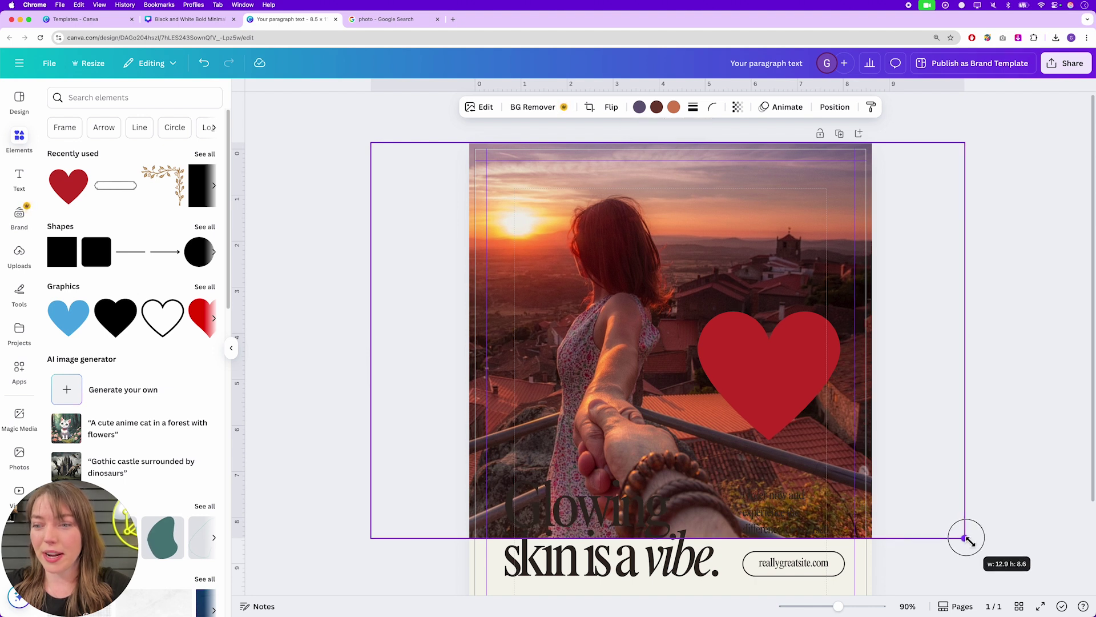
pyautogui.moveTo(970, 540); pyautogui.dragTo(970, 542)
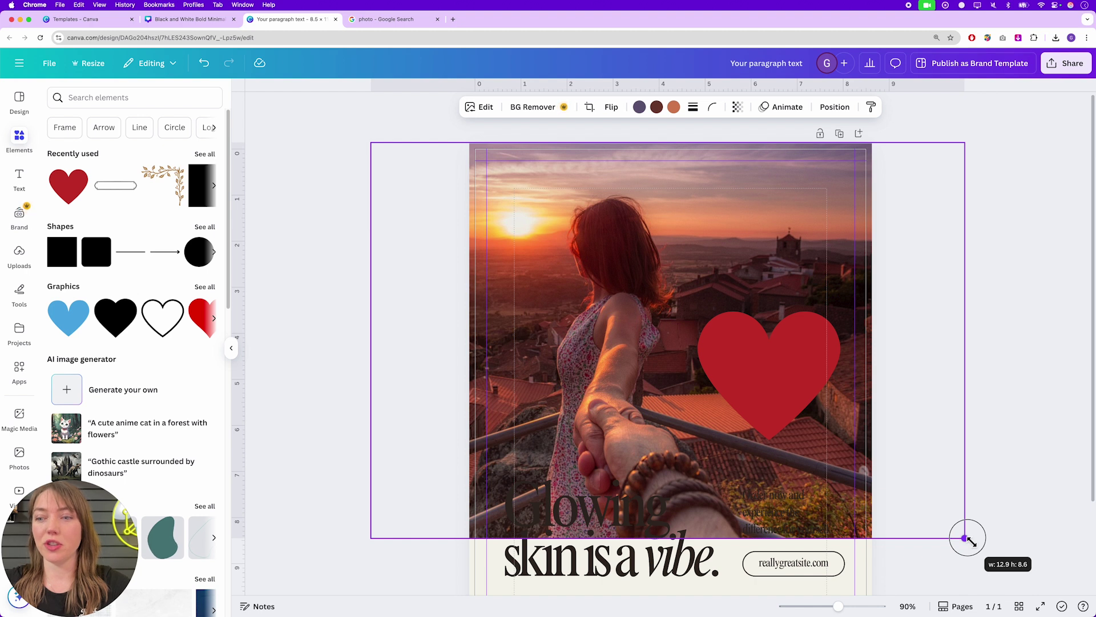
pyautogui.moveTo(971, 540); pyautogui.dragTo(966, 539)
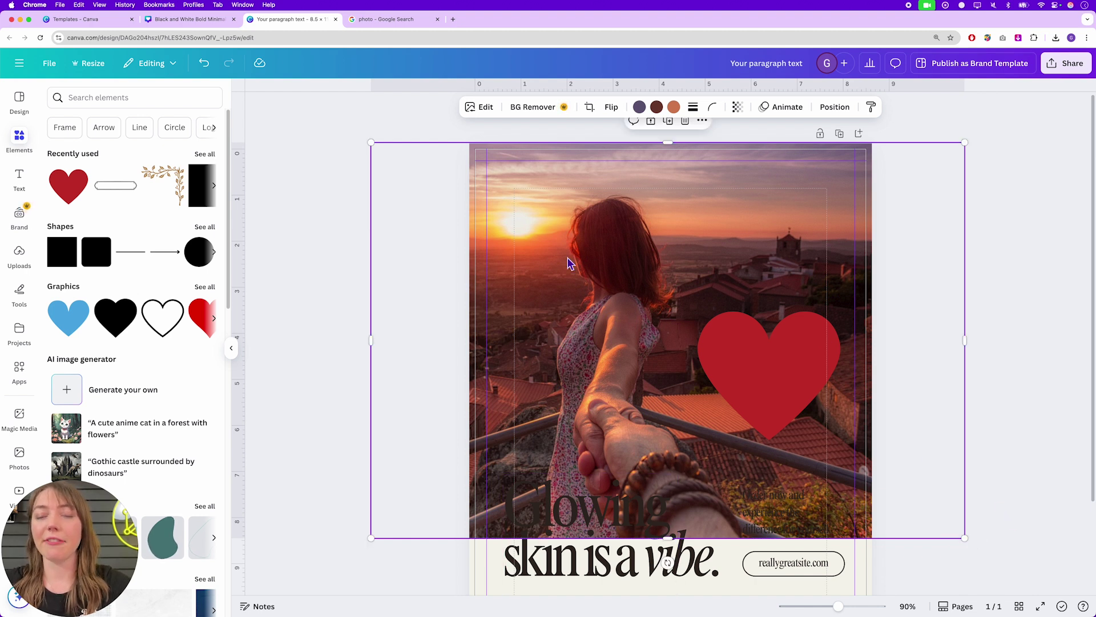
pyautogui.click(994, 379)
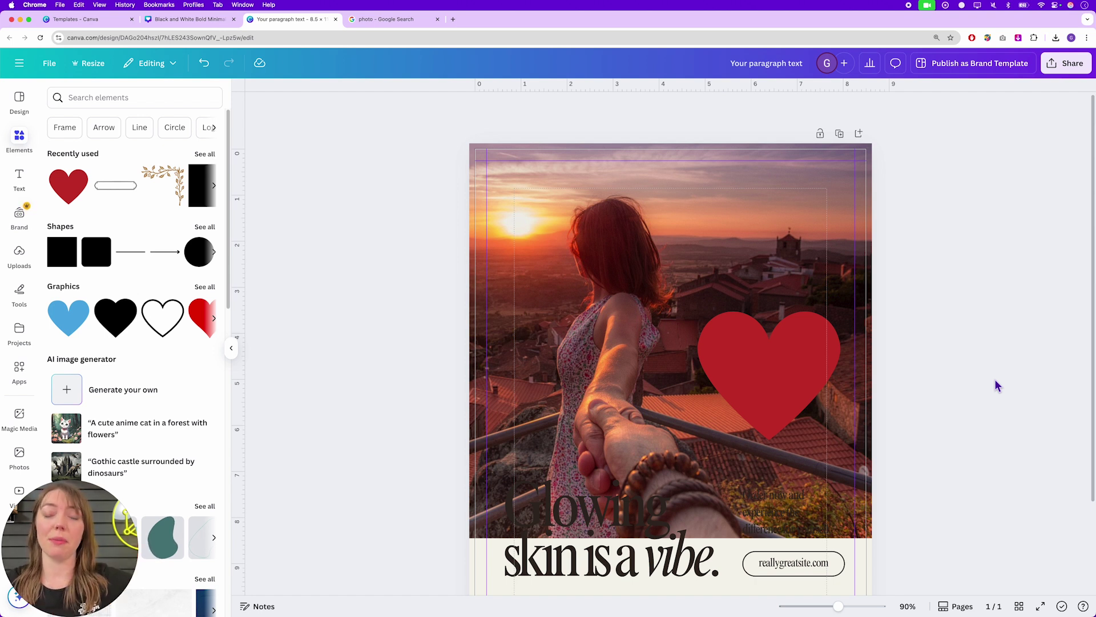
pyautogui.click(842, 267)
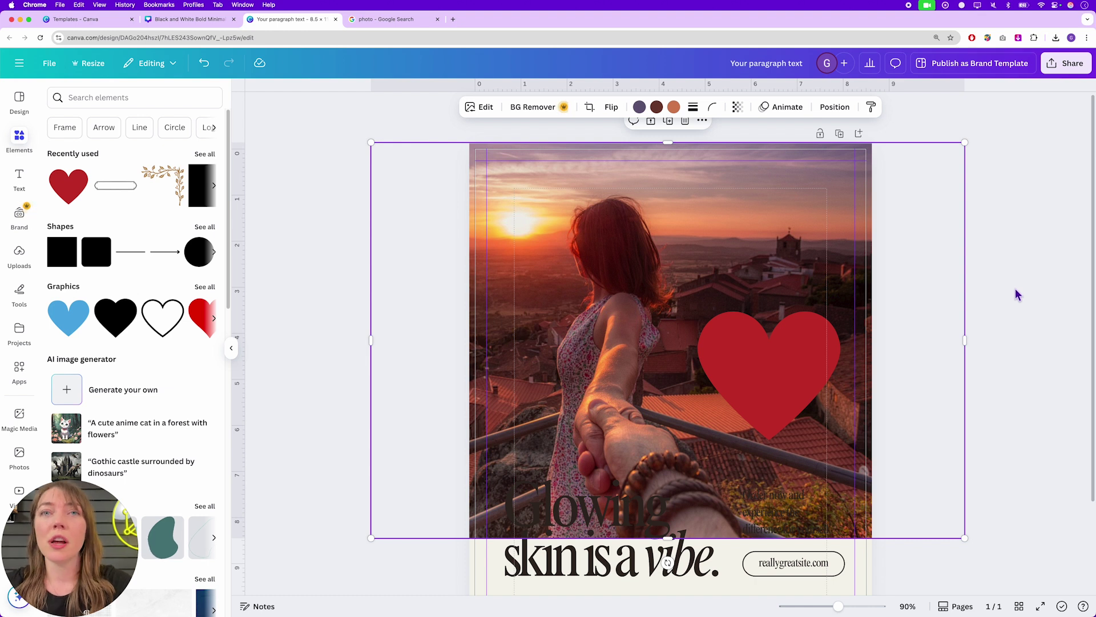
pyautogui.click(1020, 306)
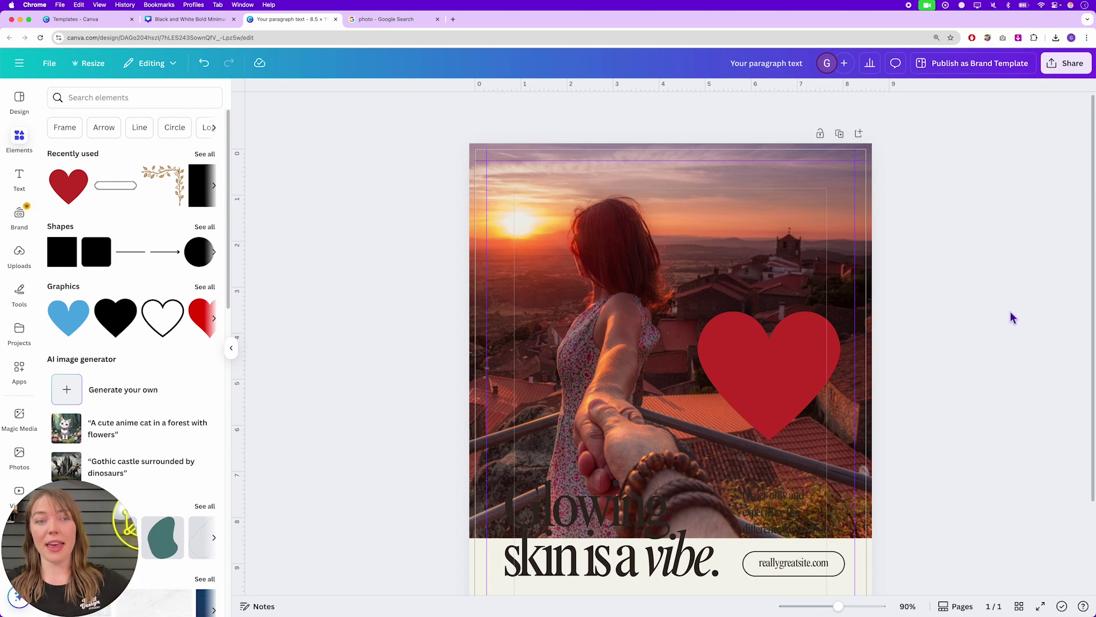
# Step: Enlarge the sunset photo proportionally until it extends down behind the headline
pyautogui.click(889, 374)
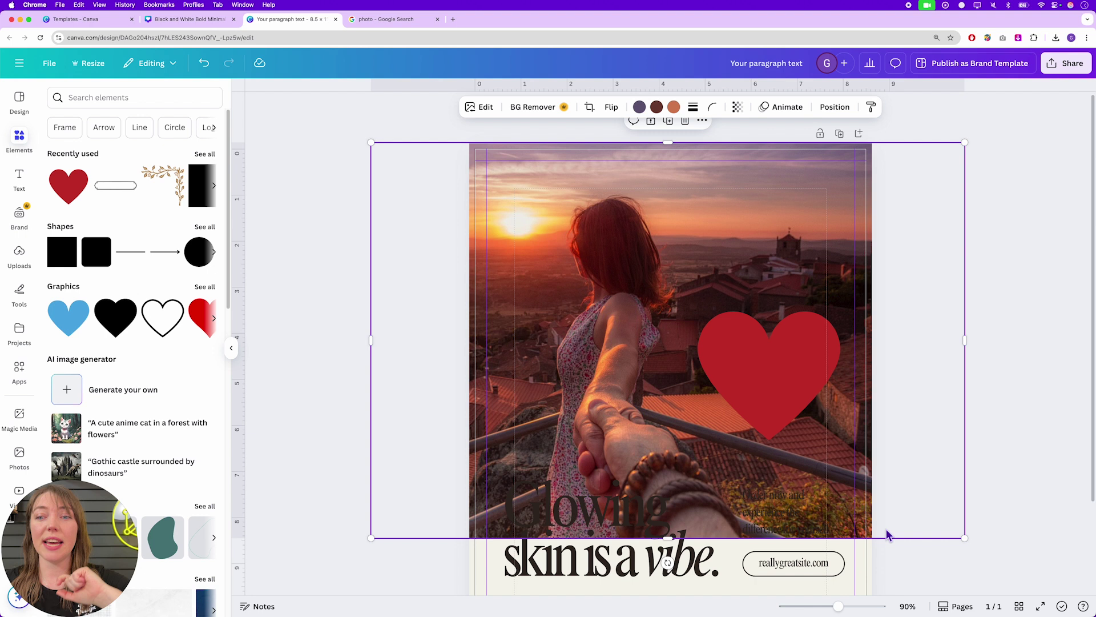
pyautogui.moveTo(965, 538); pyautogui.dragTo(1057, 582)
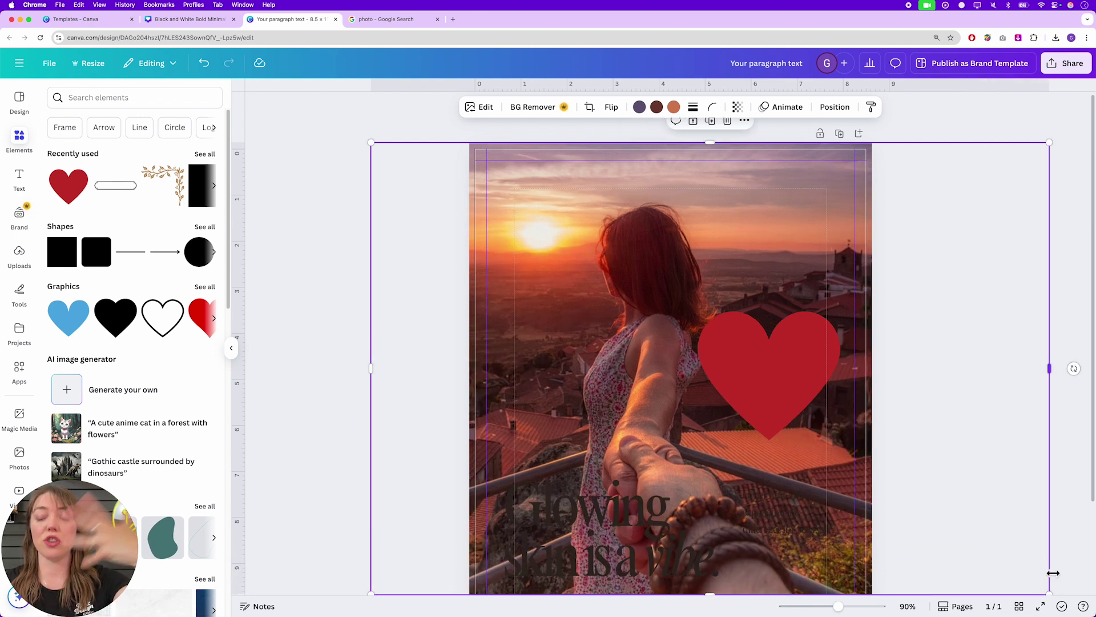
pyautogui.scroll(-2, 1054, 573)
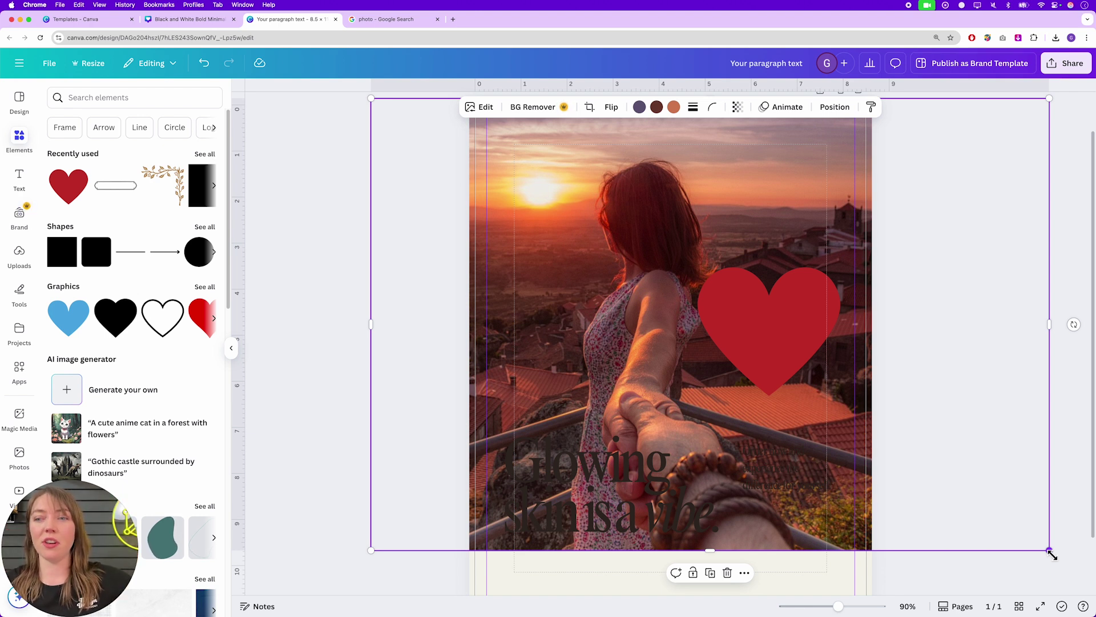
# Step: Shrink the sunset photo to about 5.5 in wide and align it with the trim corner at the page's upper left
pyautogui.moveTo(1044, 553); pyautogui.dragTo(651, 247)
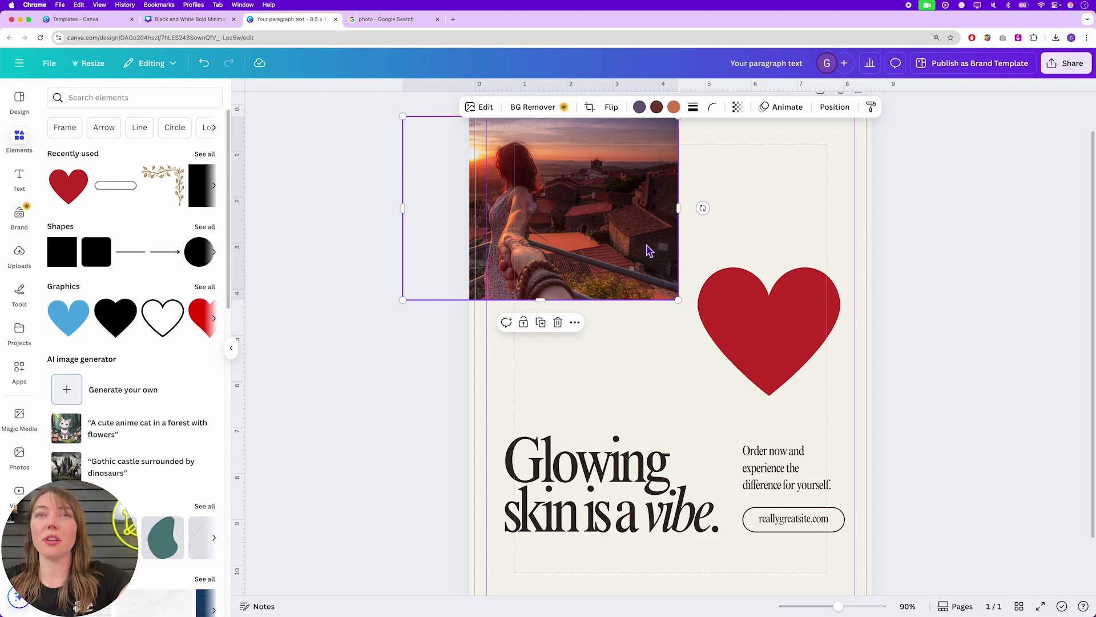
pyautogui.scroll(2, 649, 252)
pyautogui.moveTo(638, 264); pyautogui.dragTo(667, 251)
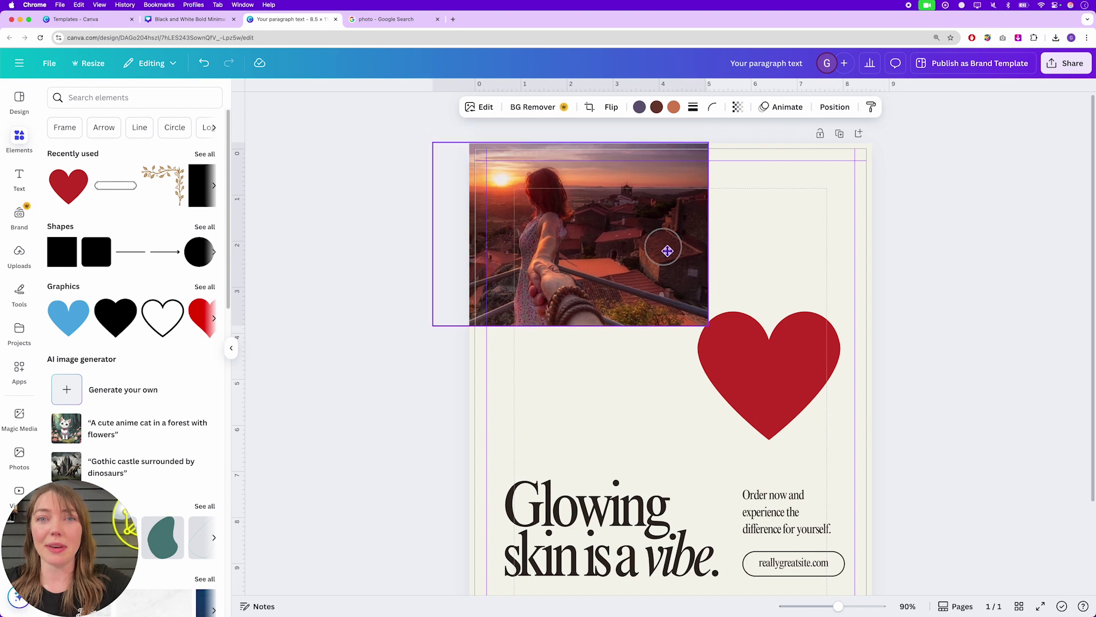
pyautogui.moveTo(708, 326); pyautogui.dragTo(690, 312)
pyautogui.moveTo(642, 270); pyautogui.dragTo(685, 281)
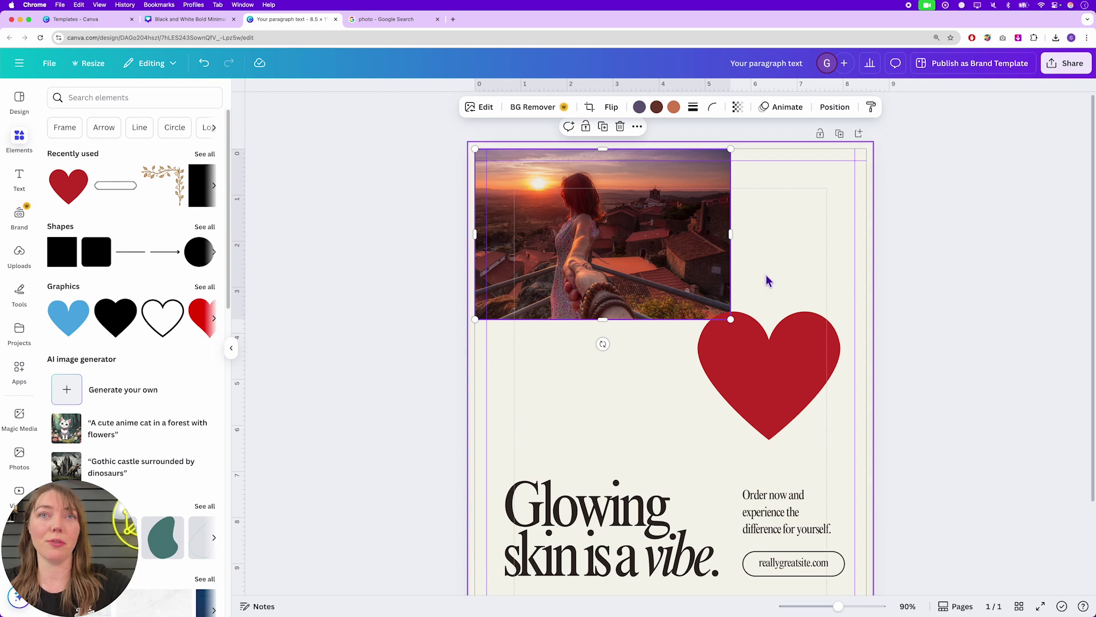
pyautogui.click(963, 286)
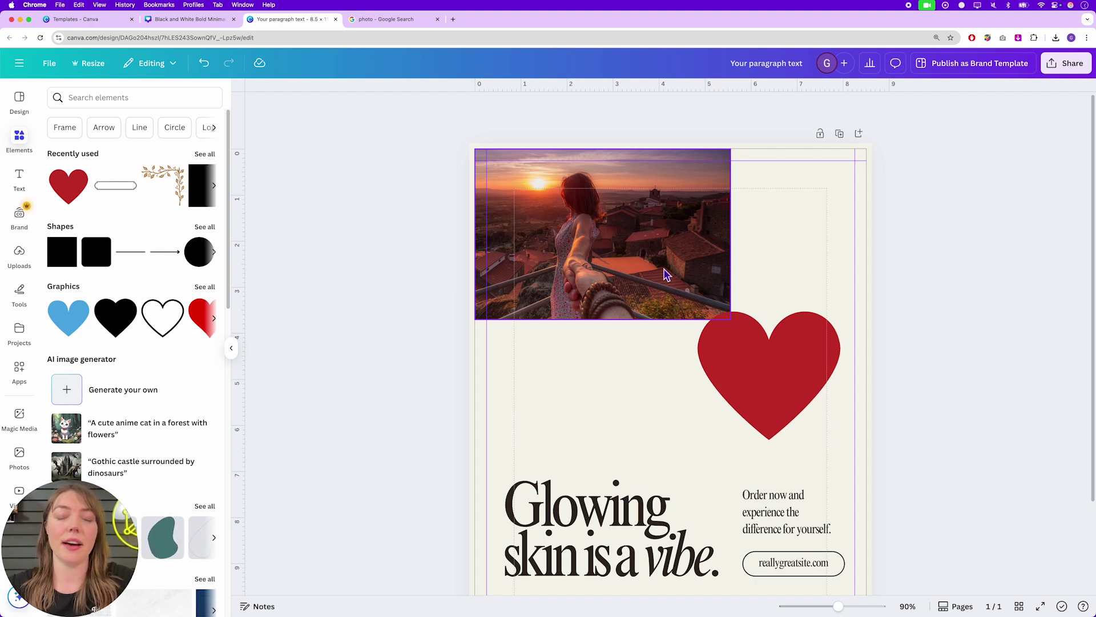
pyautogui.click(739, 350)
pyautogui.click(636, 307)
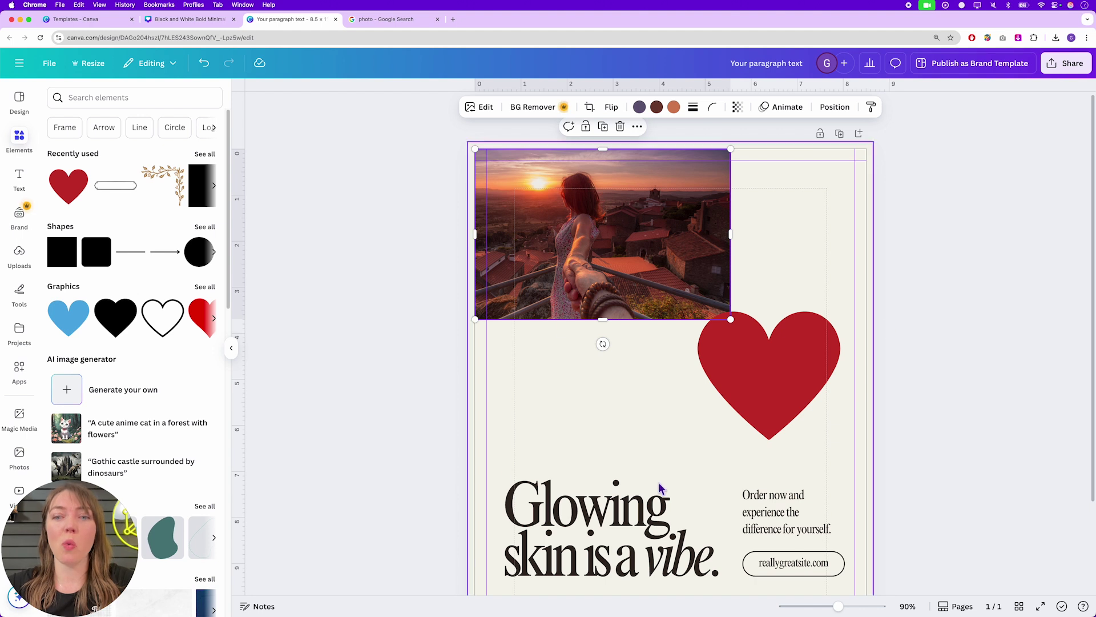
pyautogui.click(651, 523)
pyautogui.keyDown('shift'); pyautogui.click(685, 557); pyautogui.keyUp('shift')
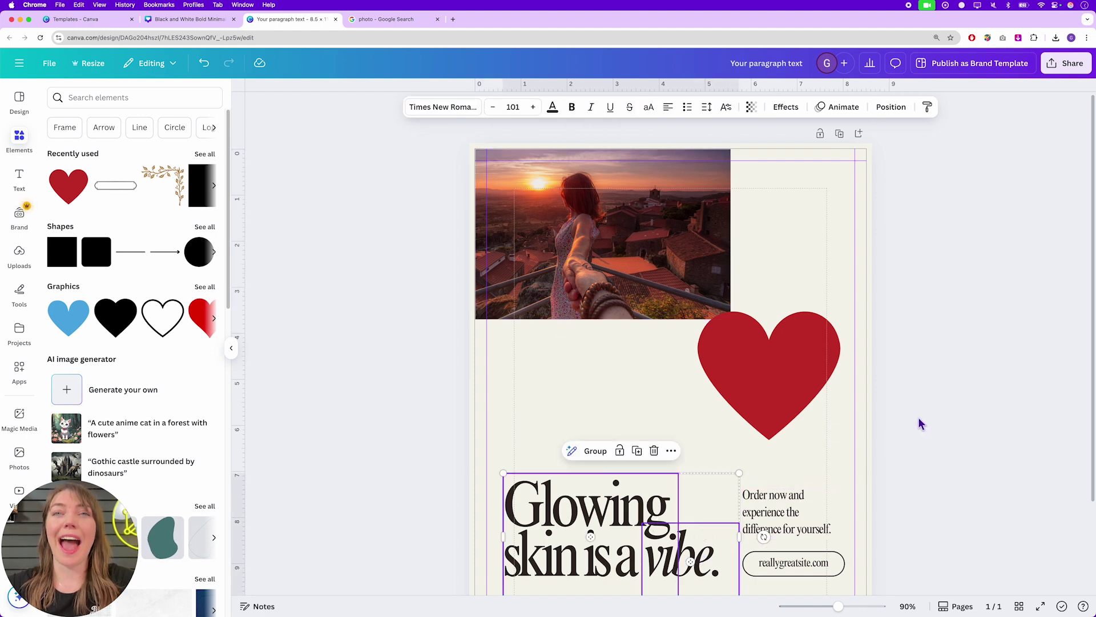
pyautogui.click(936, 407)
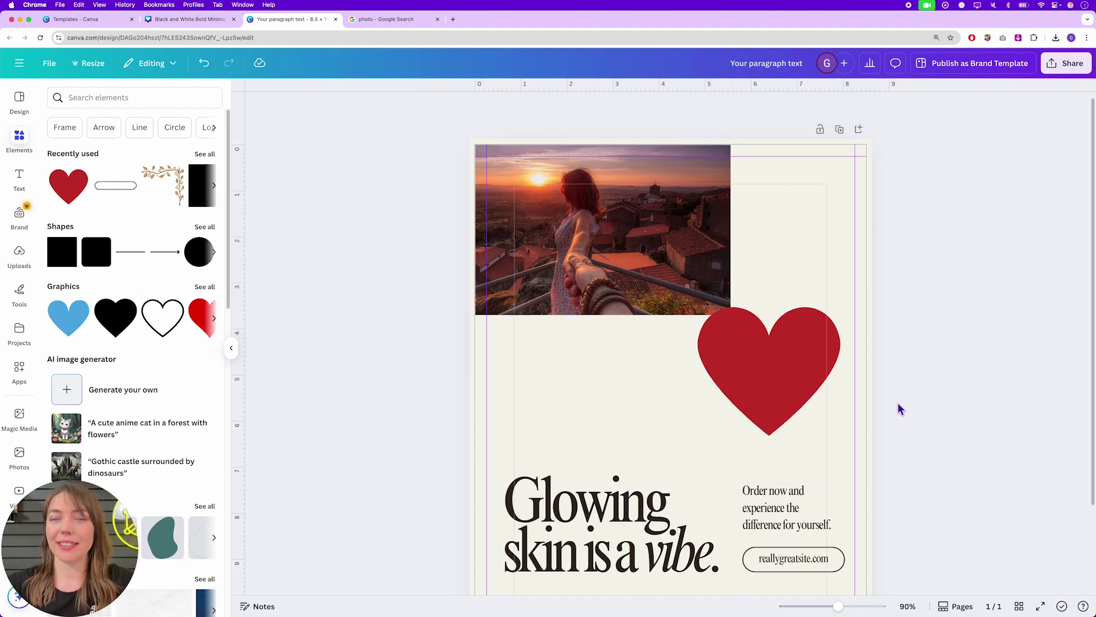
# Step: Try adding the test text "jahsfhdsfh" after "Glowing skin is a" in the headline, and undo it
pyautogui.scroll(-2, 899, 409)
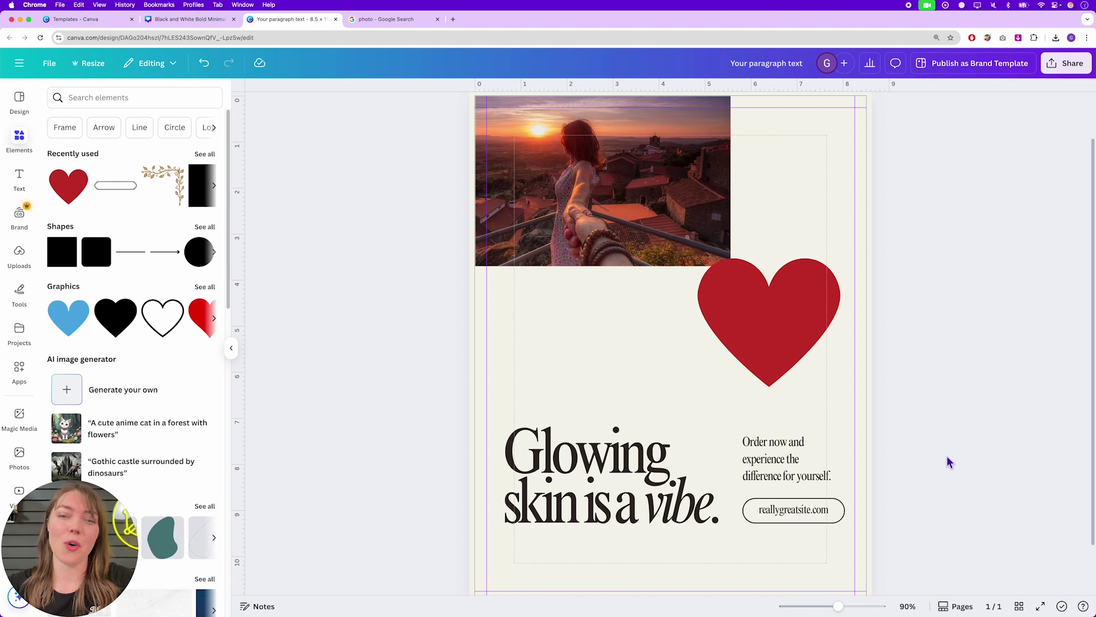
pyautogui.click(606, 457)
pyautogui.click(607, 457)
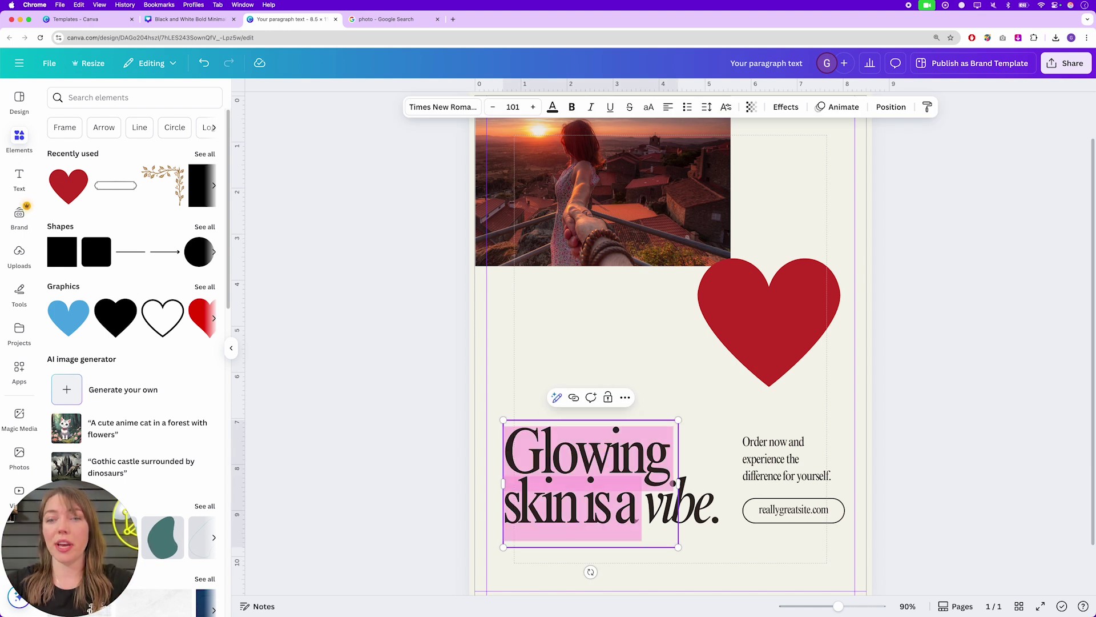
pyautogui.press('Escape')
pyautogui.write('jahsfhdsfh')
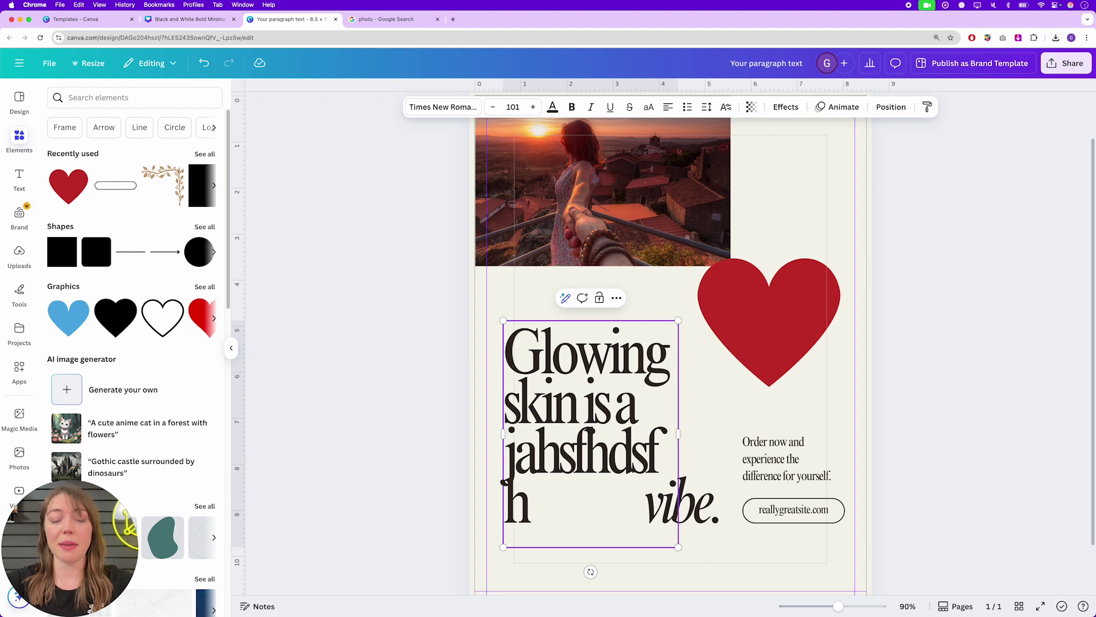
pyautogui.press('cmd+z')
pyautogui.scroll(-1, 873, 294)
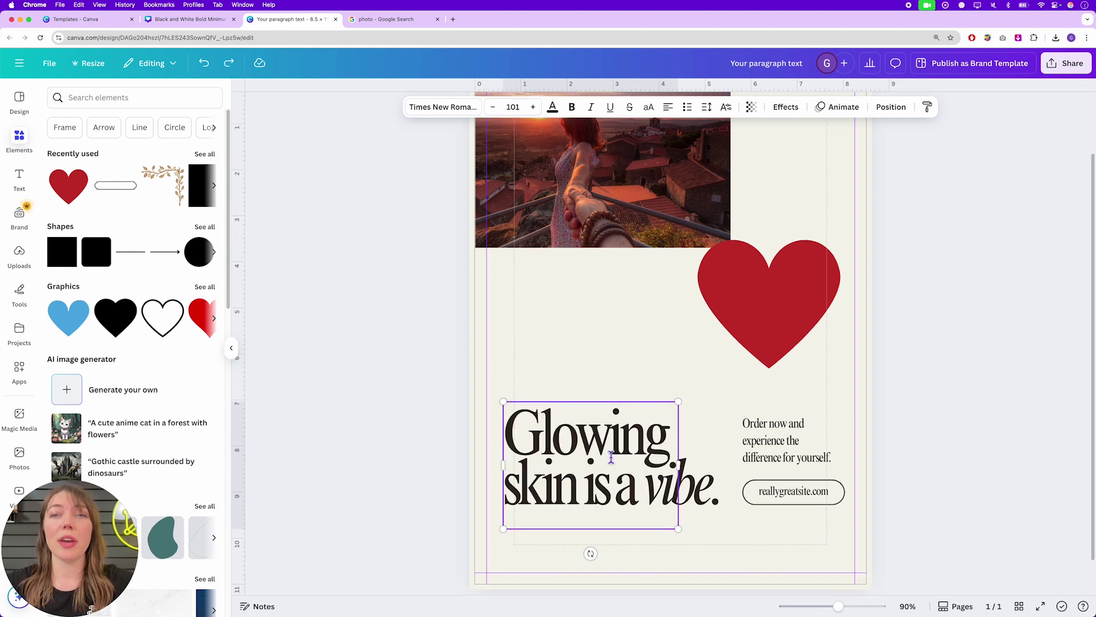
pyautogui.click(912, 317)
# Step: Open the downloaded PDF "Your paragraph text.pdf" in Illustrator, leaving its missing CMYK profile as is without color management
pyautogui.moveTo(759, 613)
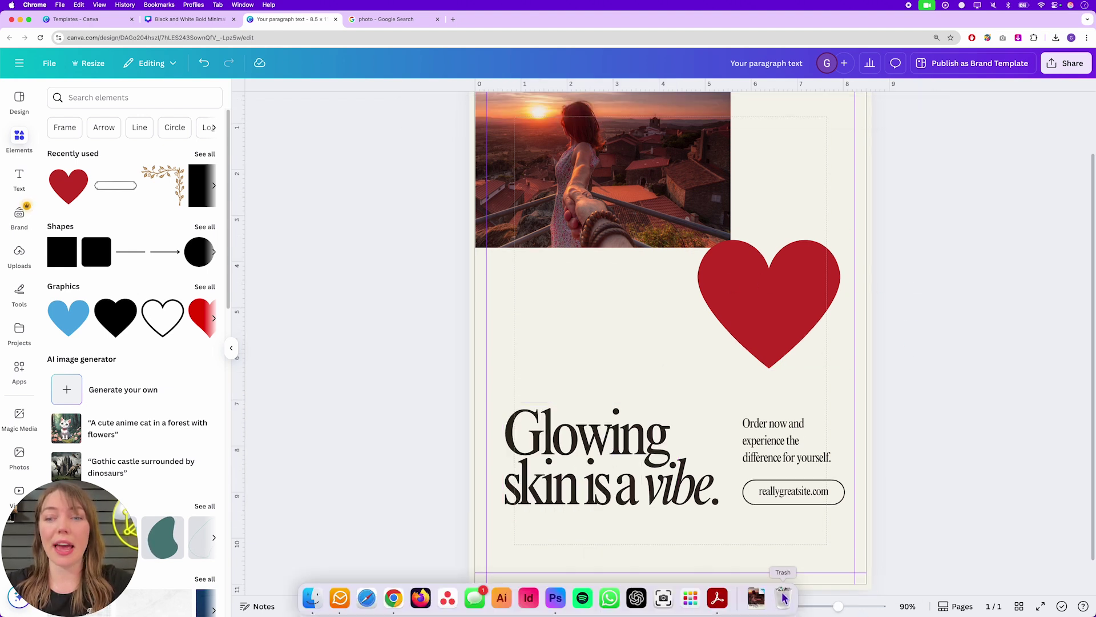
pyautogui.click(758, 599)
pyautogui.moveTo(758, 564); pyautogui.dragTo(511, 609)
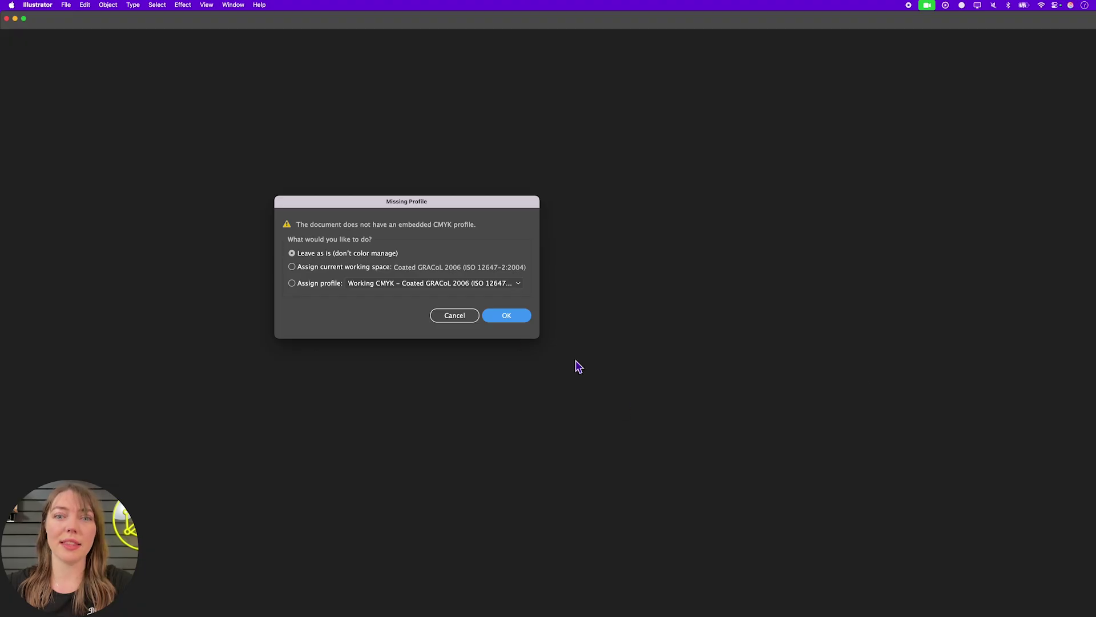
pyautogui.click(512, 318)
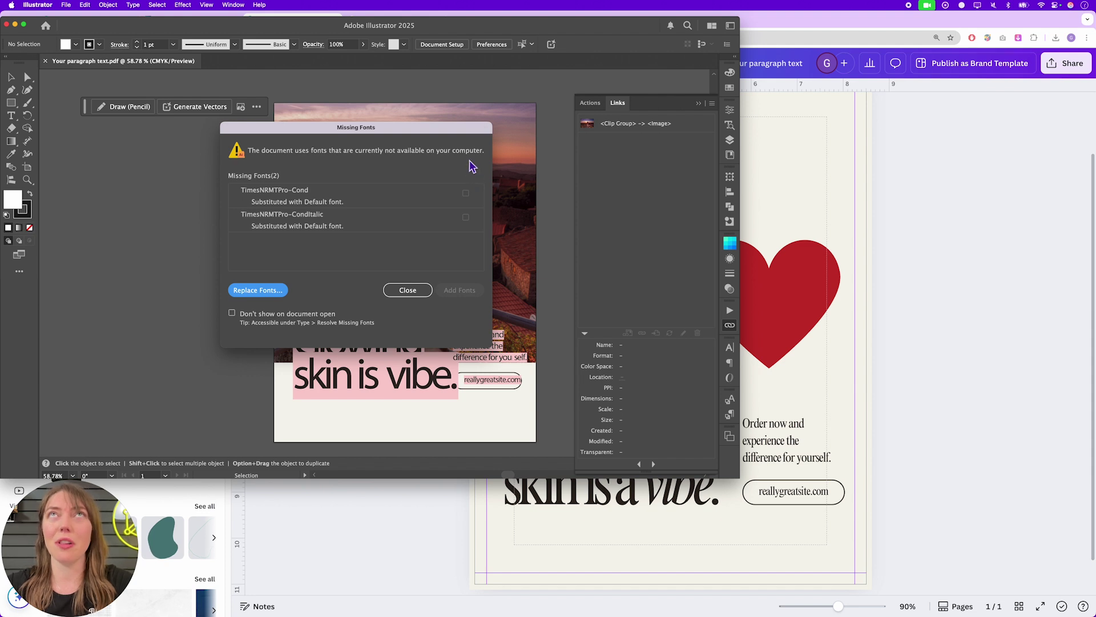
# Step: Move the Missing Fonts dialog off the headline and review the fonts it lists
pyautogui.moveTo(365, 132); pyautogui.dragTo(509, 110)
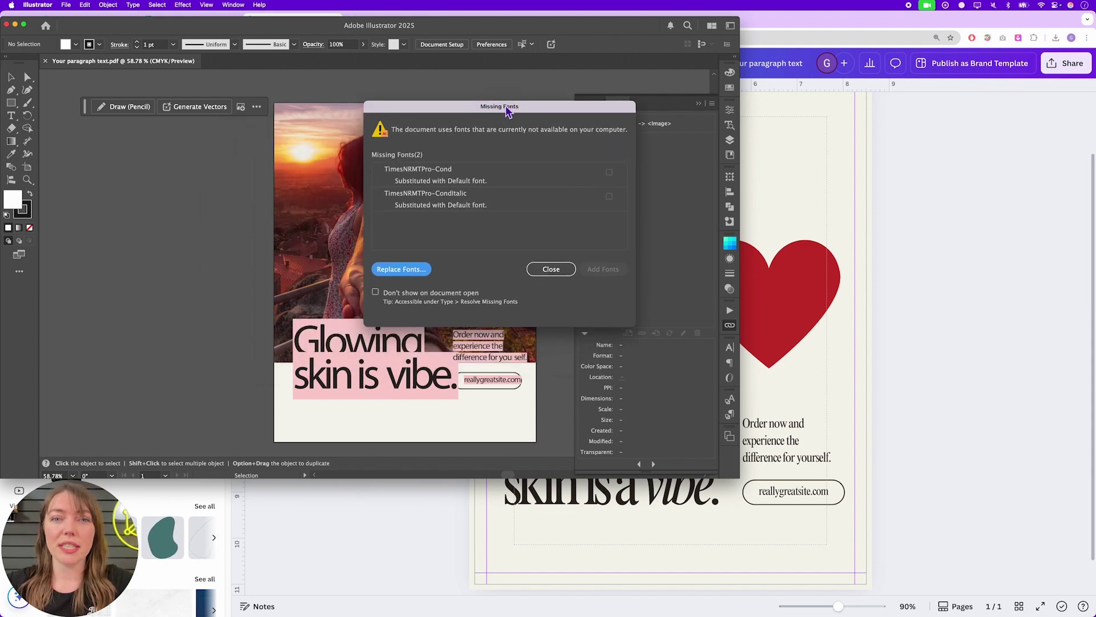
pyautogui.click(417, 181)
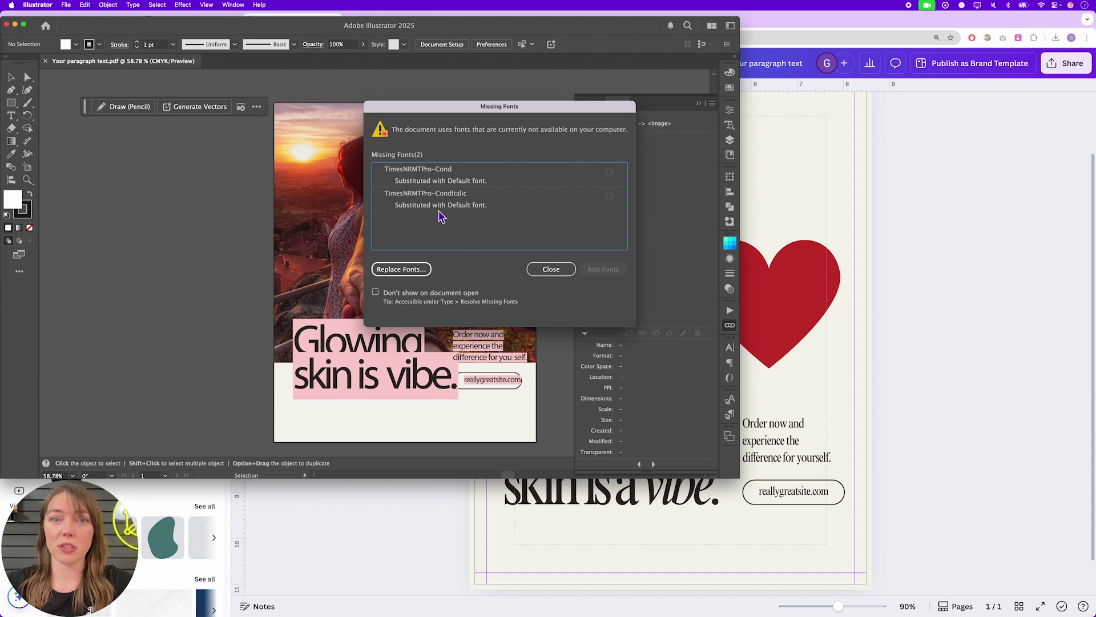
# Step: Close the Missing Fonts dialog
pyautogui.click(549, 273)
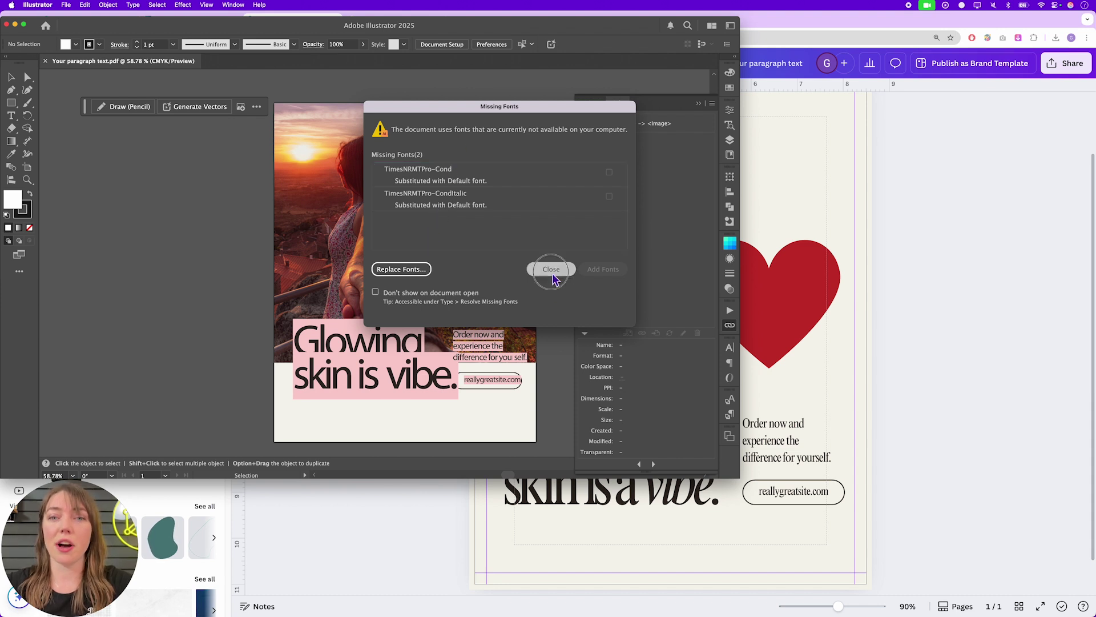
# Step: Add the text "Hello", enlarge it to about 231 pt and place it mostly outside the artboard, beside the photo
pyautogui.press('t')
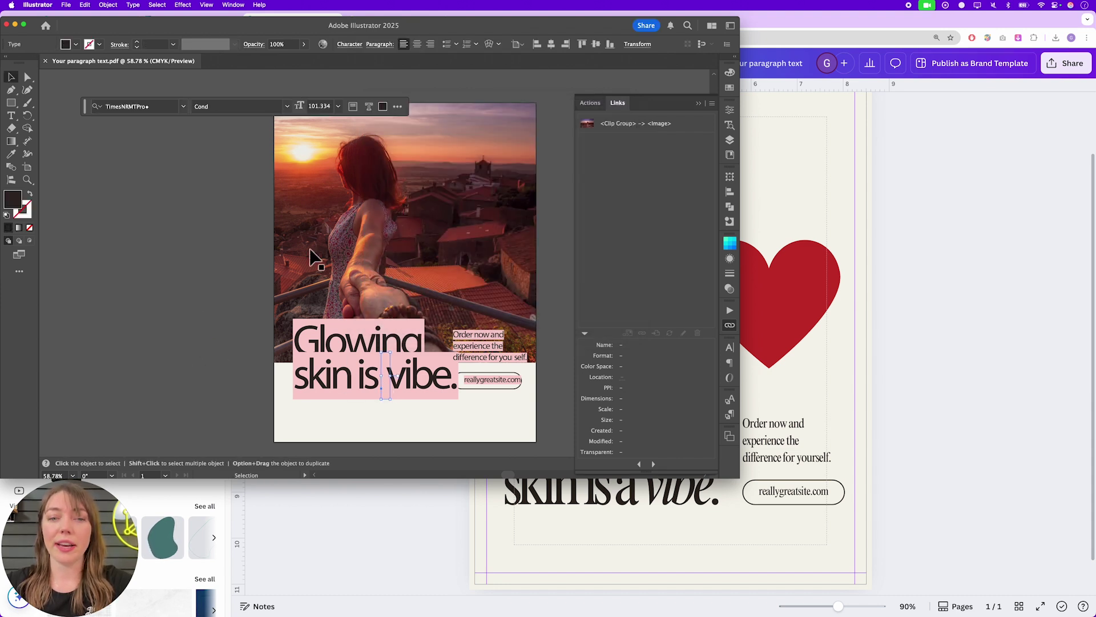
pyautogui.click(353, 211)
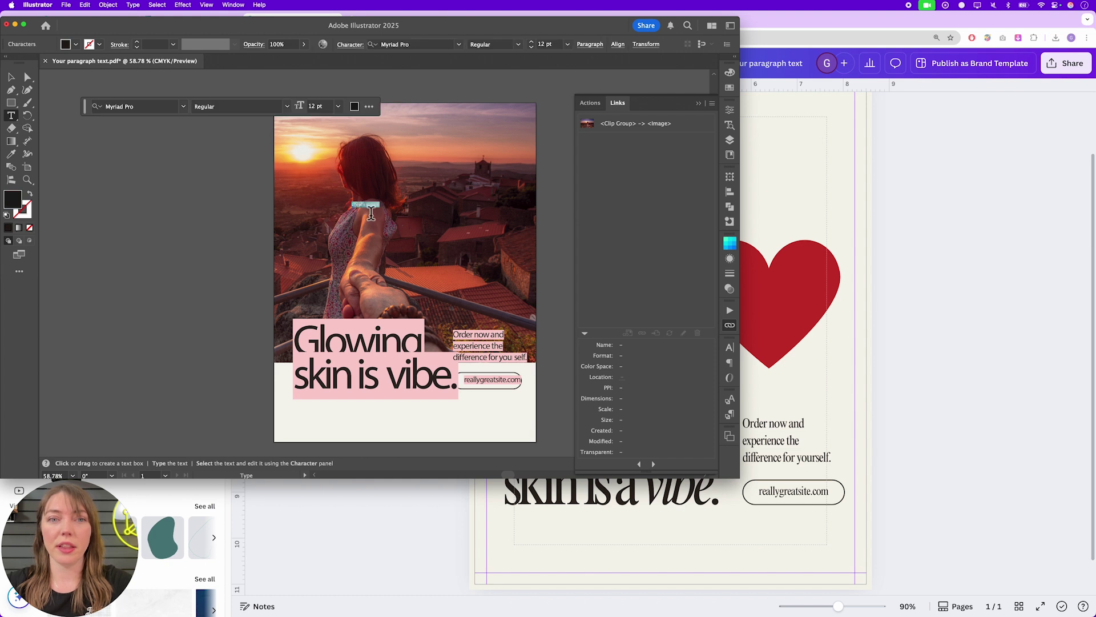
pyautogui.press('Escape')
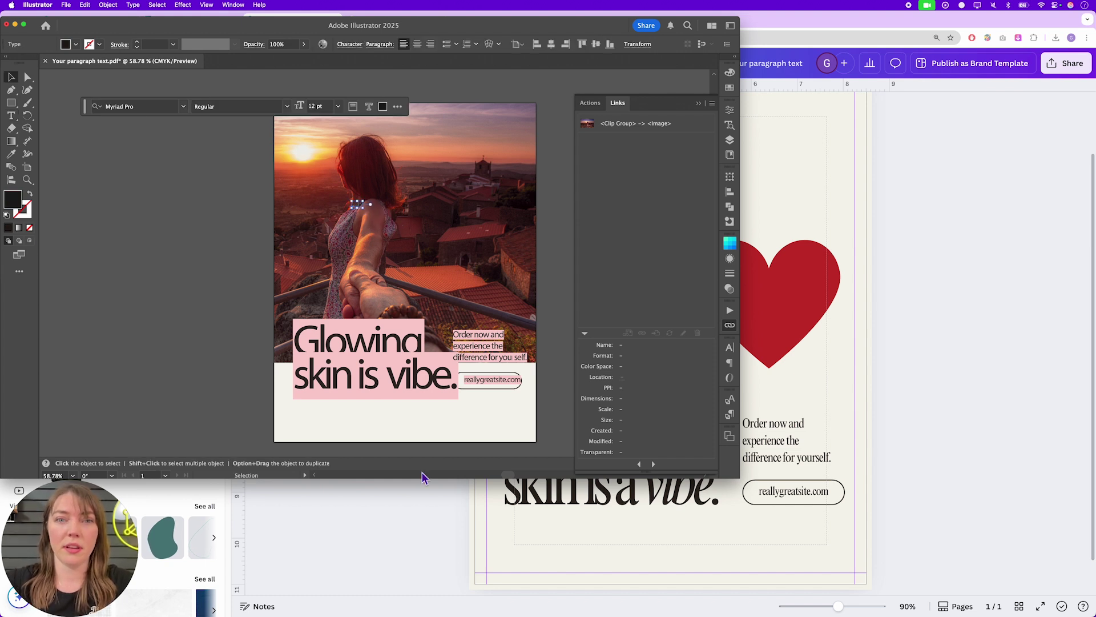
pyautogui.press('e')
pyautogui.moveTo(467, 274); pyautogui.dragTo(641, 373)
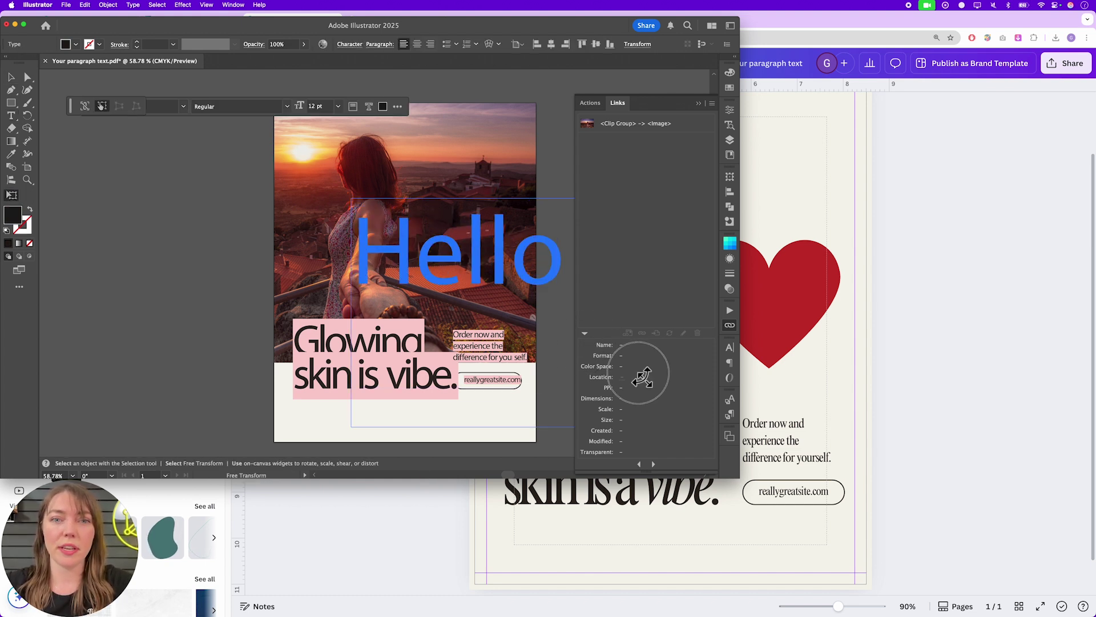
pyautogui.moveTo(502, 269); pyautogui.dragTo(223, 269)
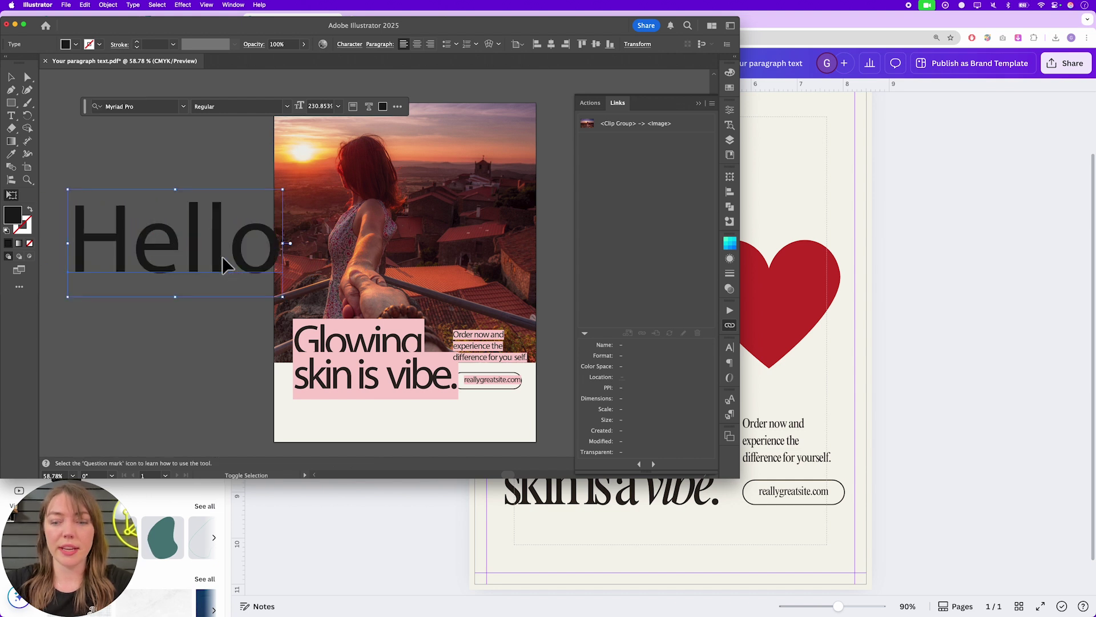
# Step: Convert the "Hello" text to outlines, try reshaping the first letter "l" by its anchor points, and undo the reshaping
pyautogui.press('super+shift+o')
pyautogui.press('a')
pyautogui.click(202, 282)
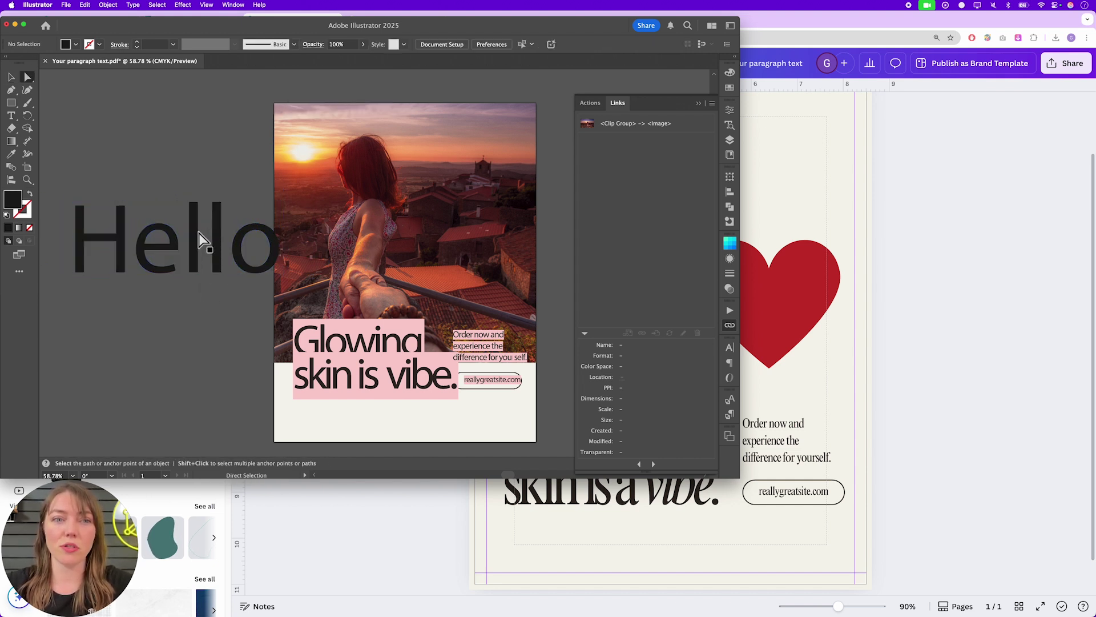
pyautogui.moveTo(198, 202); pyautogui.dragTo(221, 114)
pyautogui.click(261, 204)
pyautogui.press('super+z')
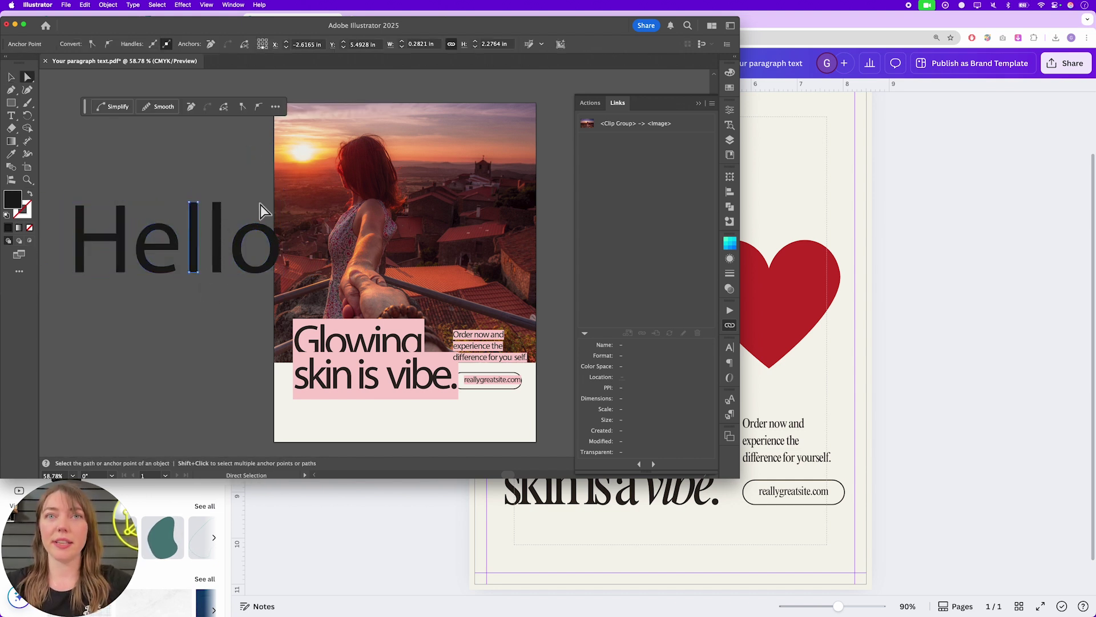
# Step: Delete the outlined "Hello" lettering from beside the artboard
pyautogui.click(248, 283)
pyautogui.press('v')
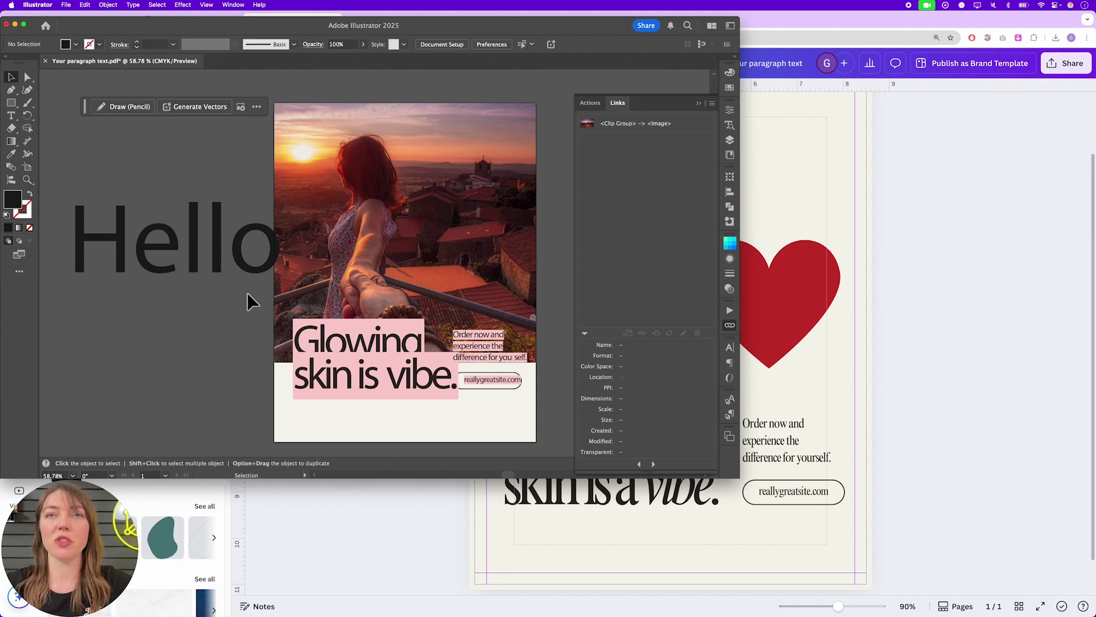
pyautogui.hscroll(-3, 40, 197)
pyautogui.click(114, 220)
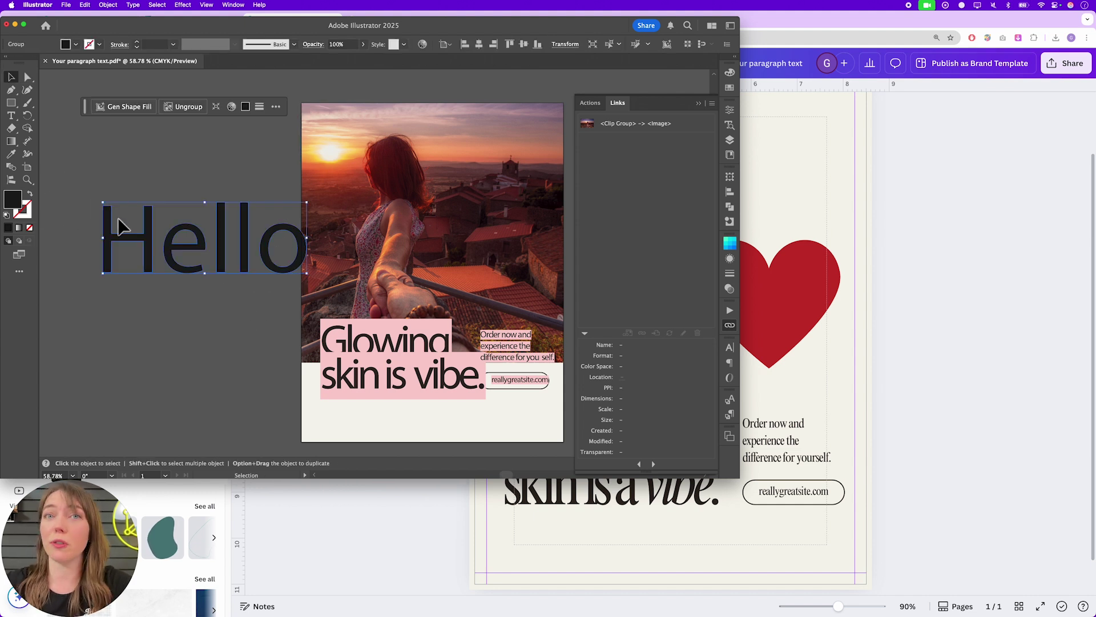
pyautogui.press('Delete')
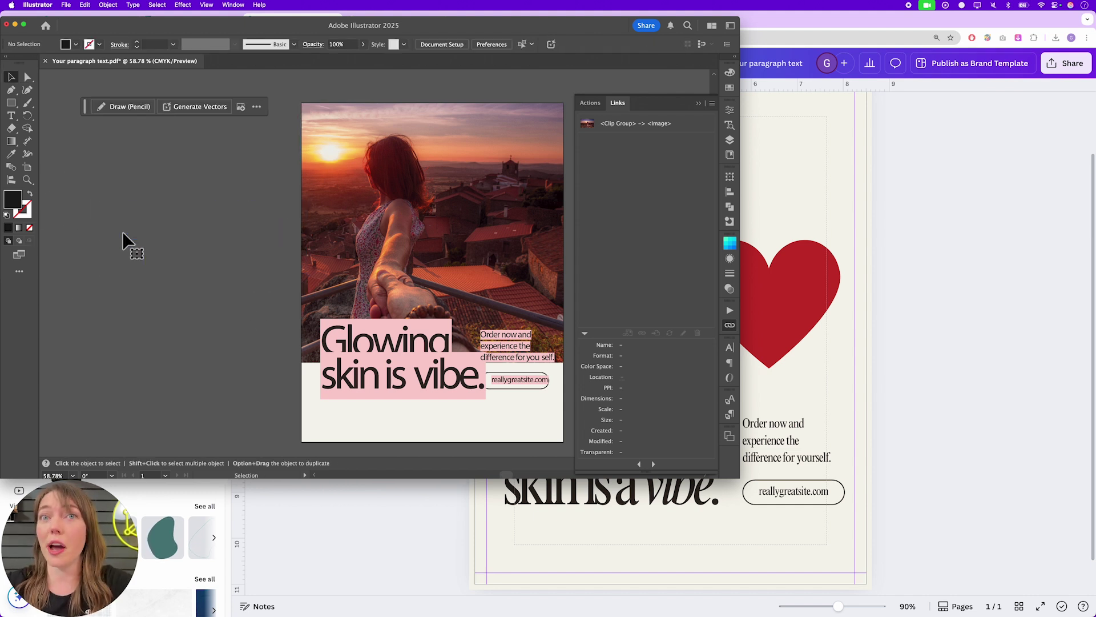
# Step: Examine how the headline "skin is vibe." was imported by selecting its separate text pieces and the background path behind them
pyautogui.click(379, 380)
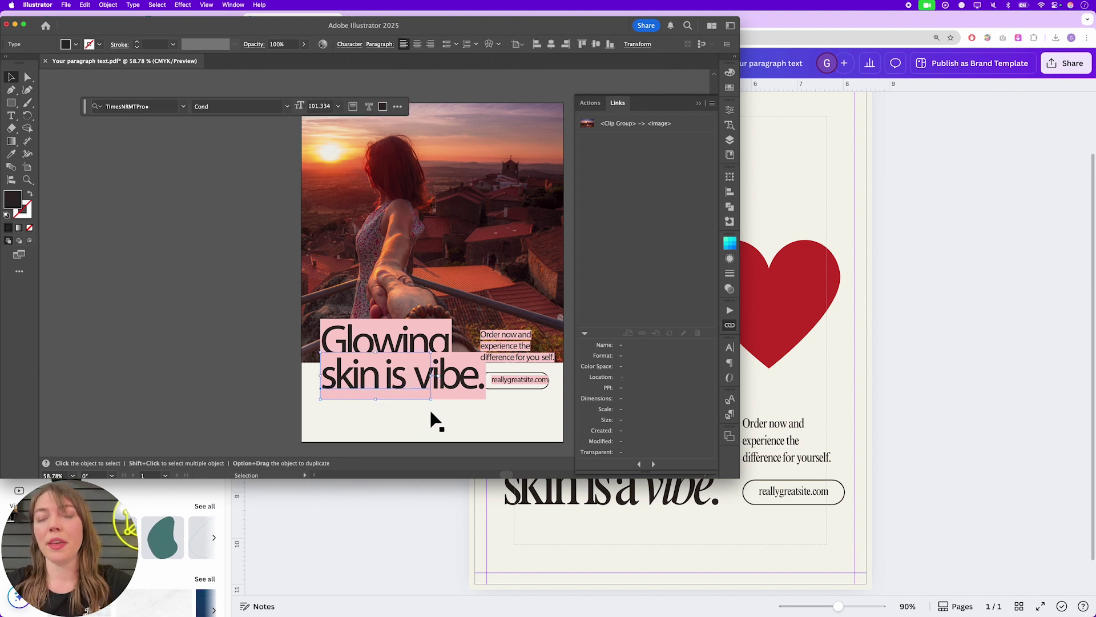
pyautogui.click(431, 413)
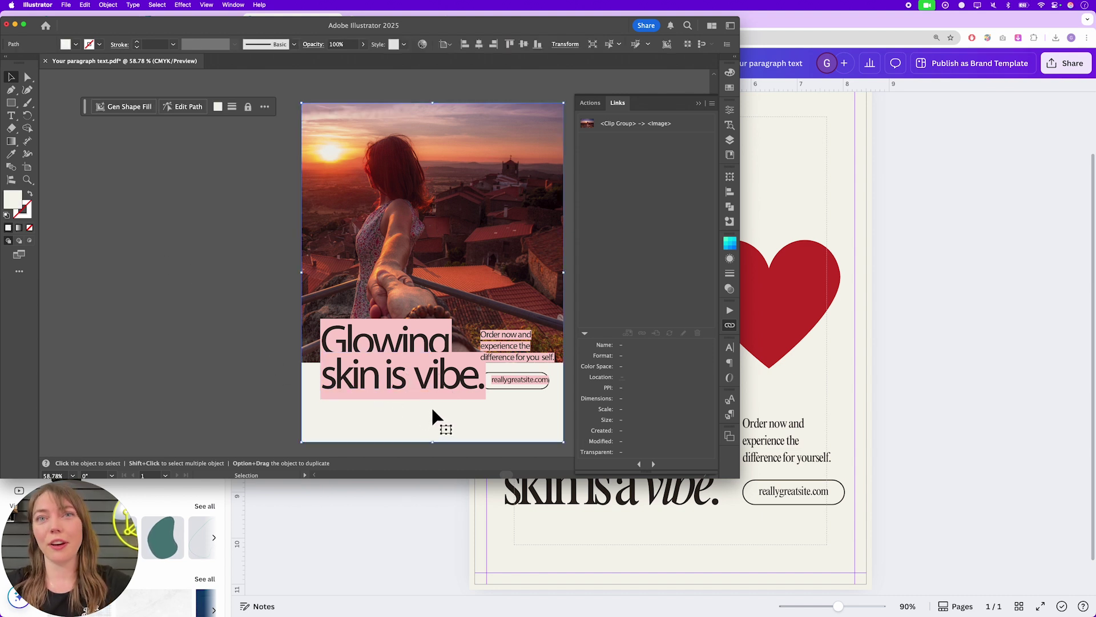
pyautogui.click(415, 396)
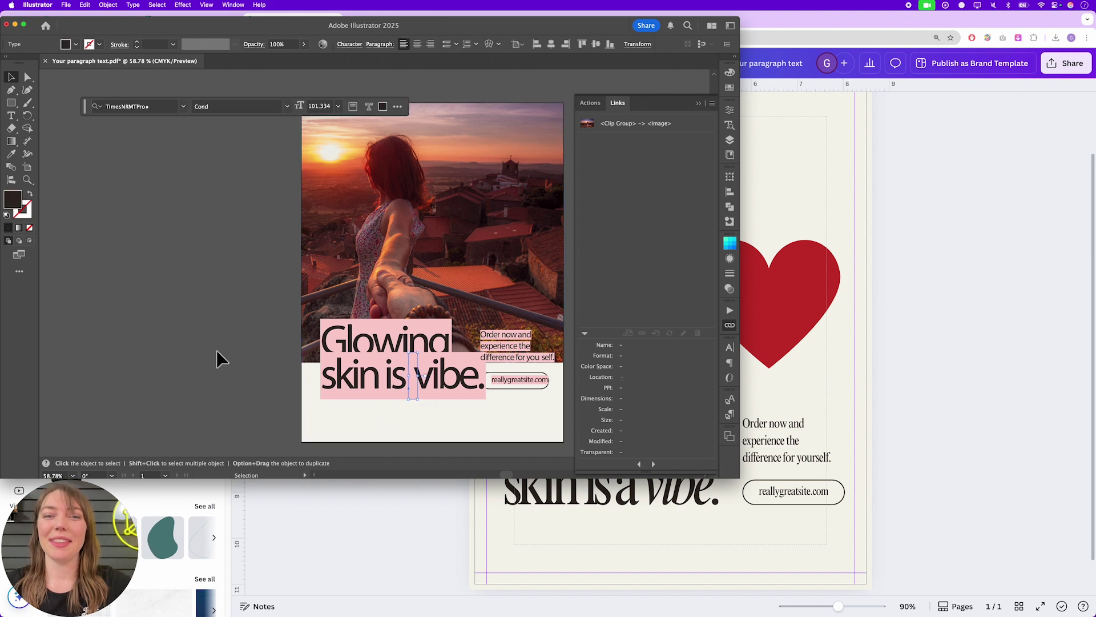
pyautogui.press('a')
pyautogui.click(356, 390)
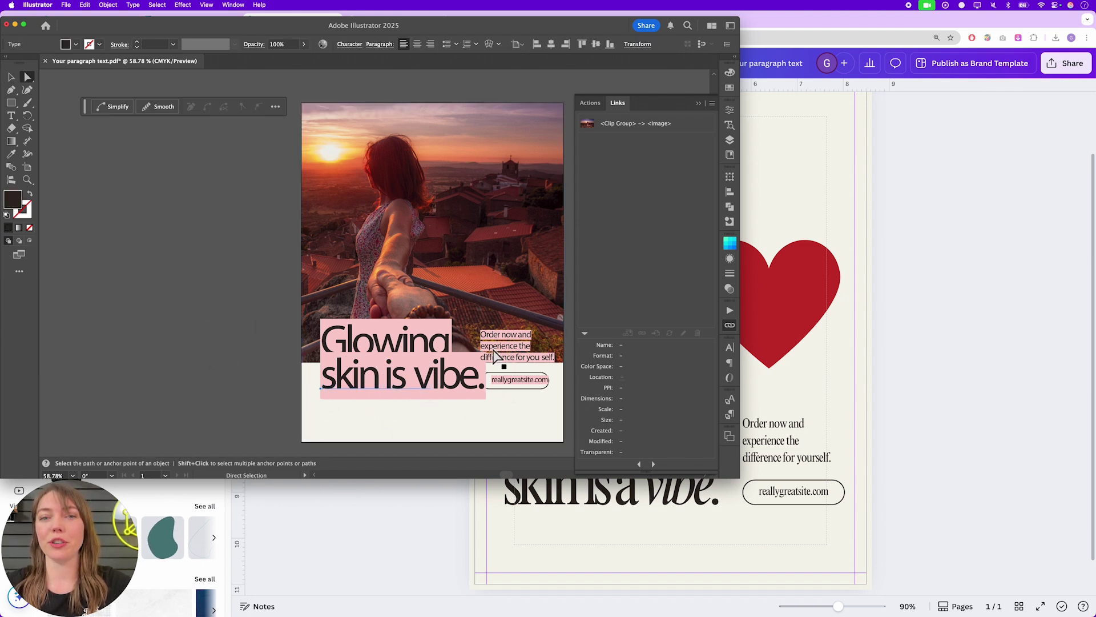
pyautogui.click(406, 425)
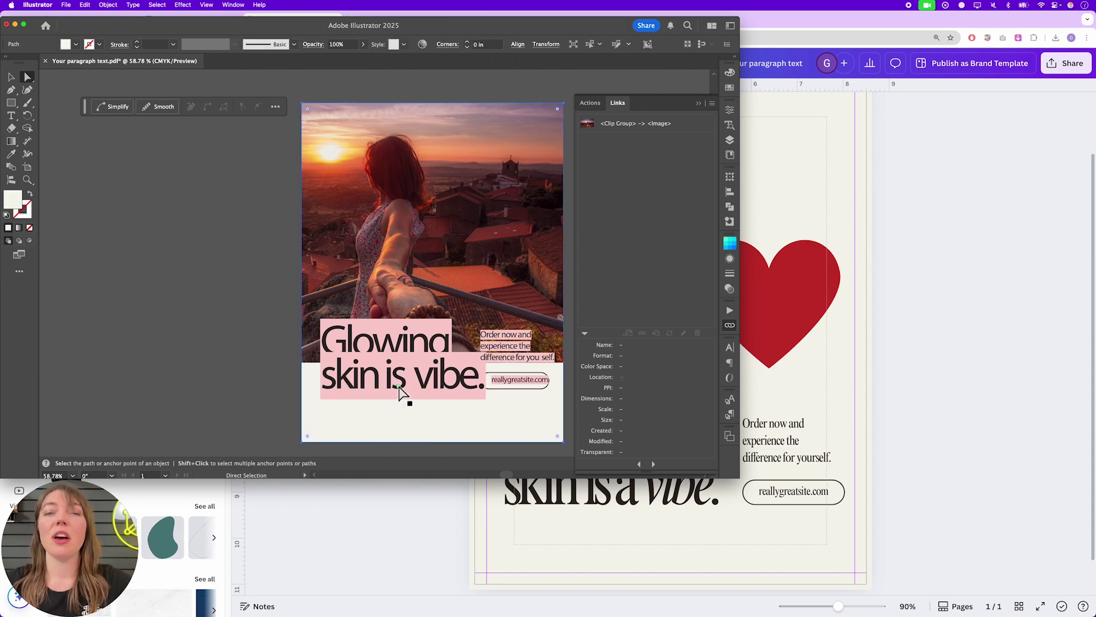
pyautogui.click(262, 385)
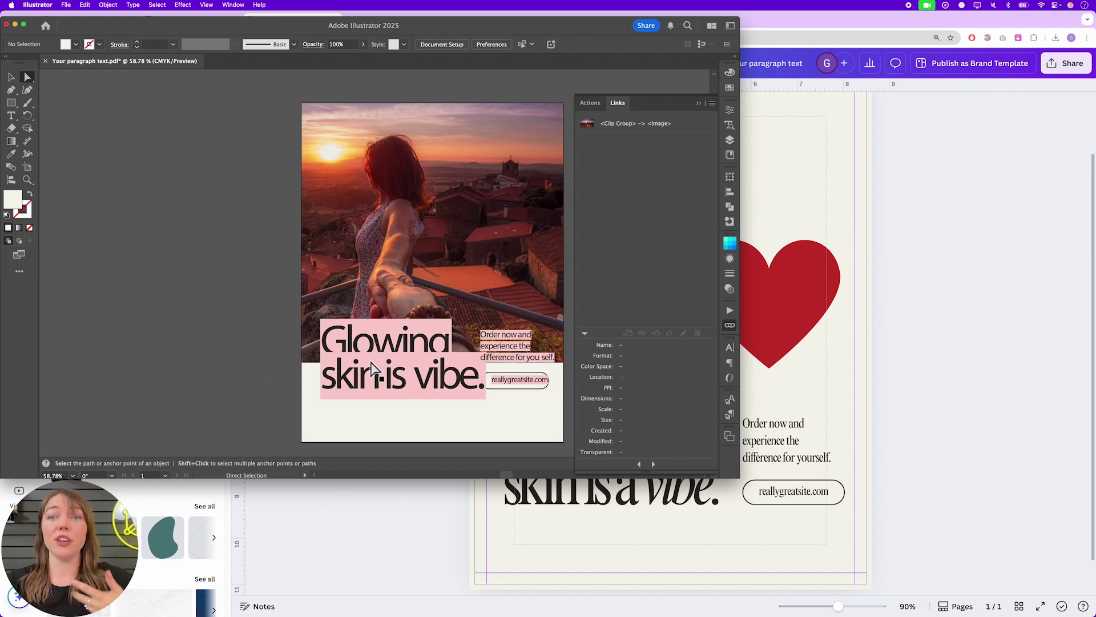
# Step: Switch to the Canva design and open the font choices for the "Glowing skin is a" headline text
pyautogui.click(904, 326)
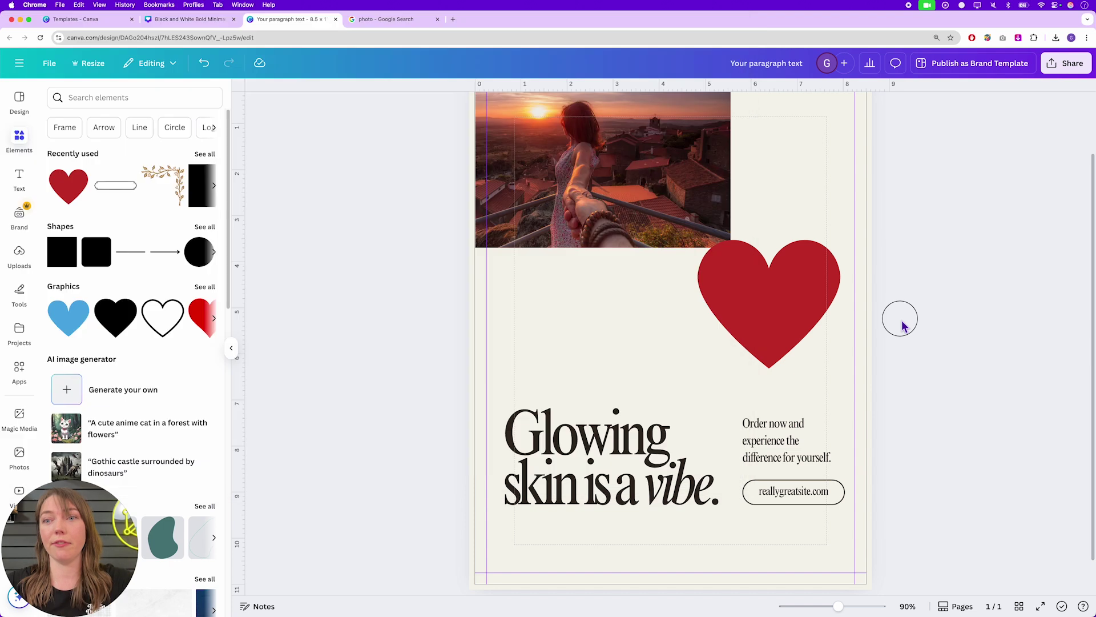
pyautogui.click(20, 179)
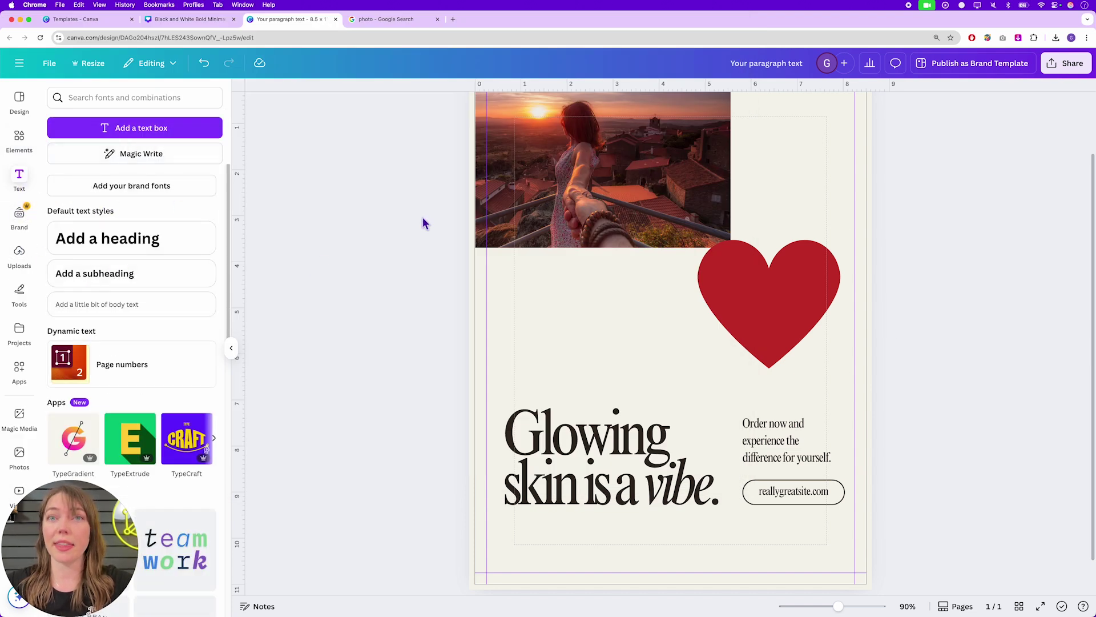
pyautogui.press('super+Tab')
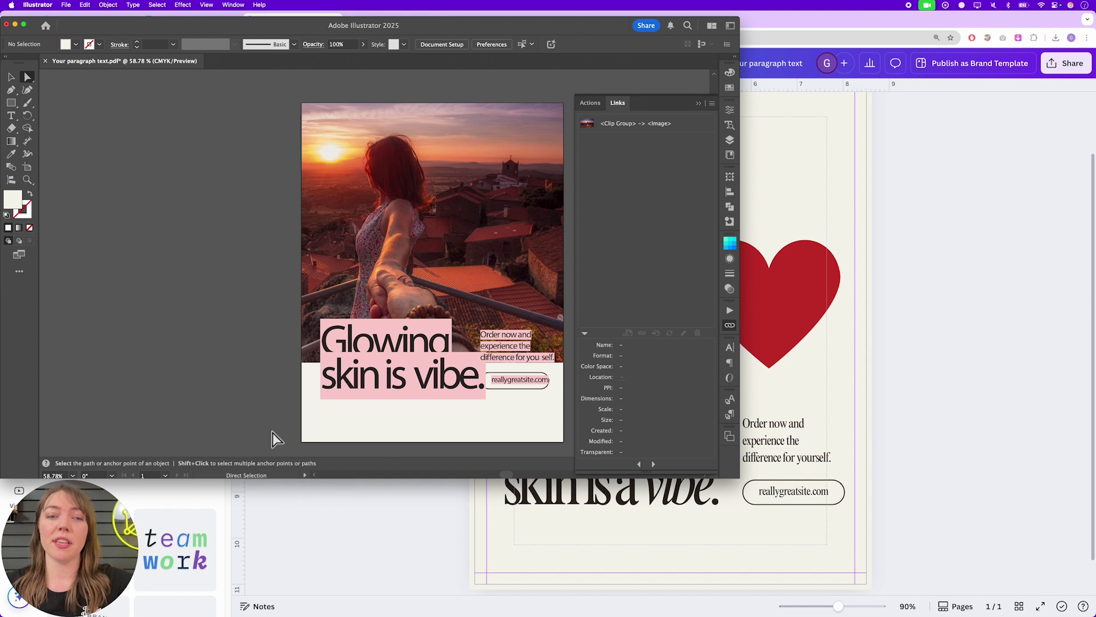
pyautogui.click(332, 518)
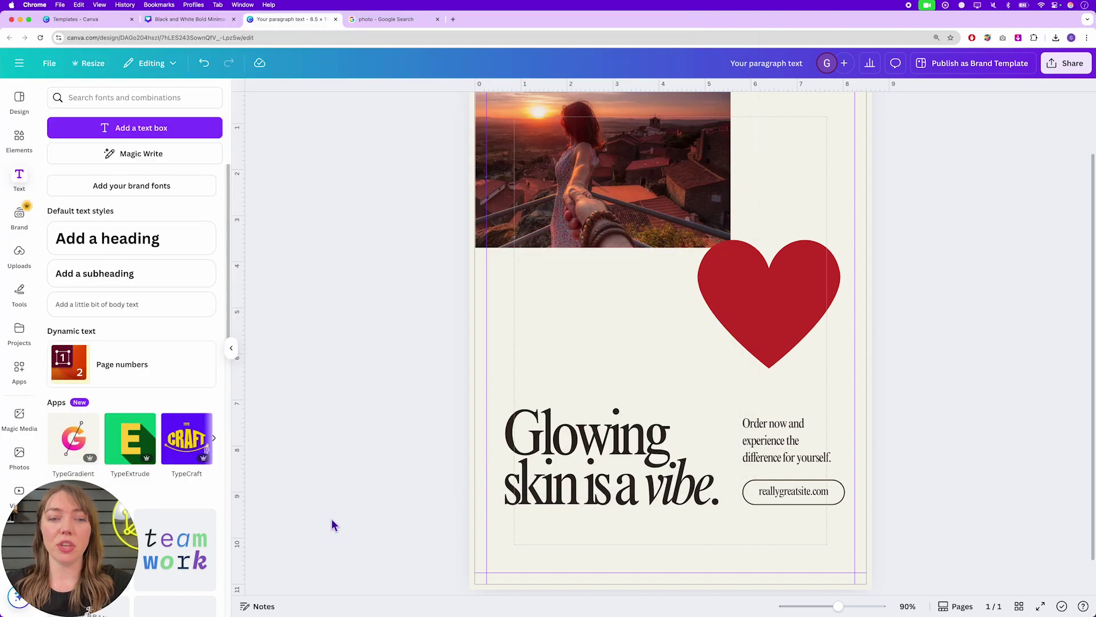
pyautogui.doubleClick(540, 444)
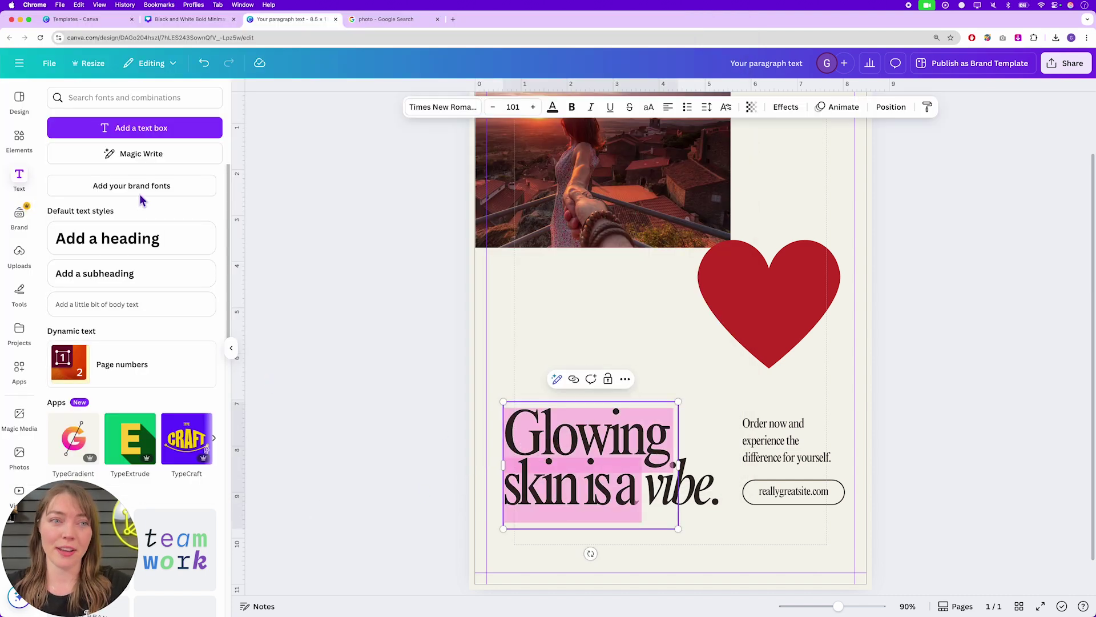
pyautogui.click(460, 109)
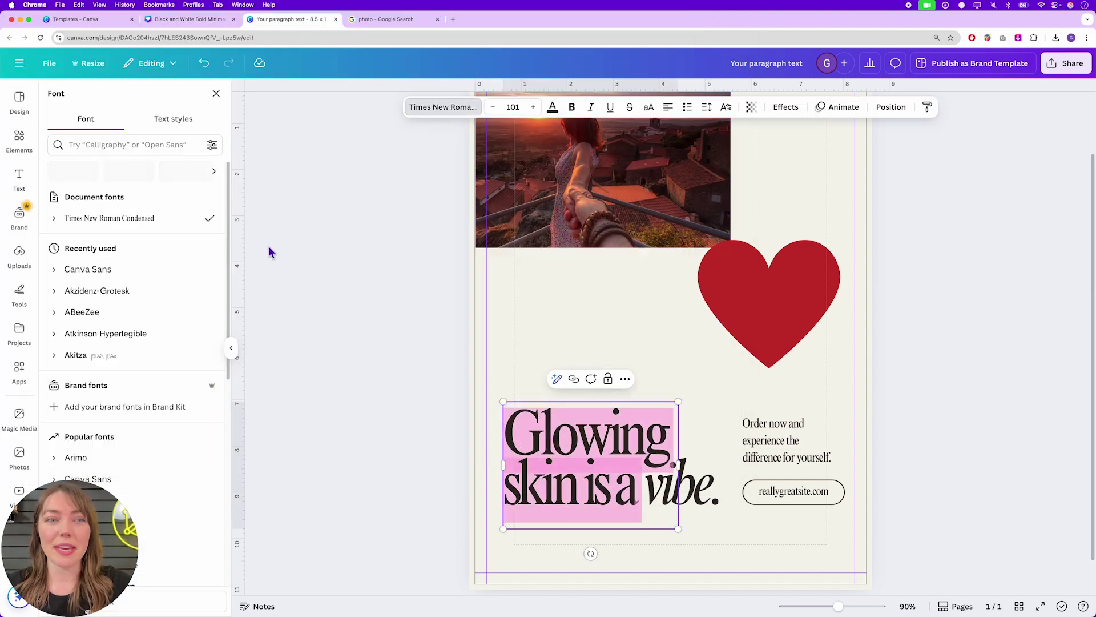
# Step: Try Canva Sans on the "Glowing skin is a" text, undo it, recheck the font choices and deselect the headline
pyautogui.click(98, 278)
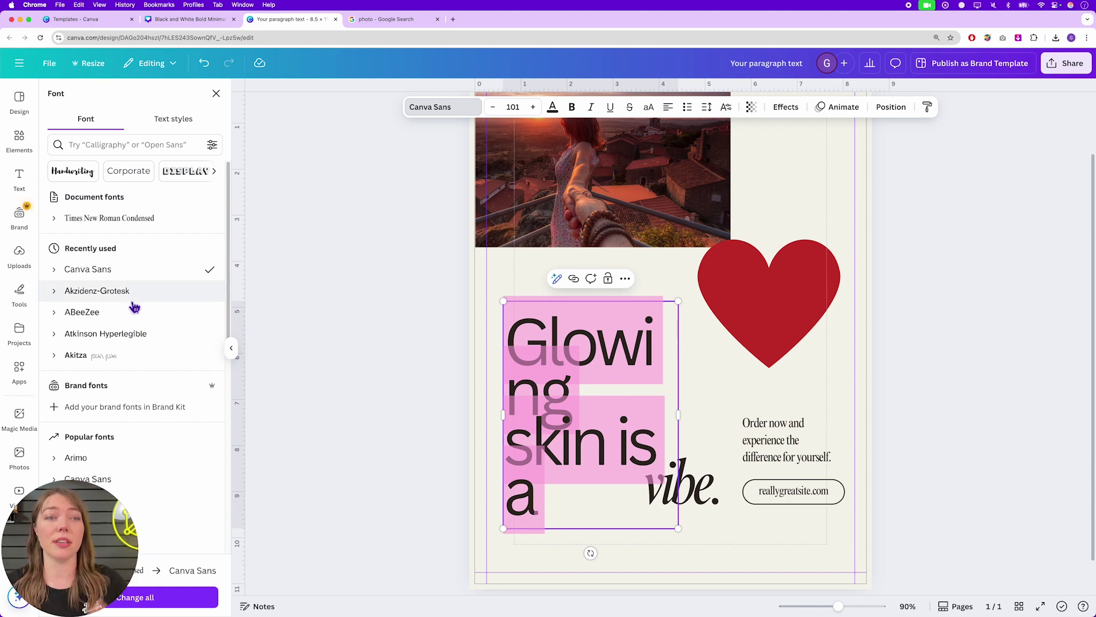
pyautogui.scroll(-1, 137, 317)
pyautogui.press('super+z')
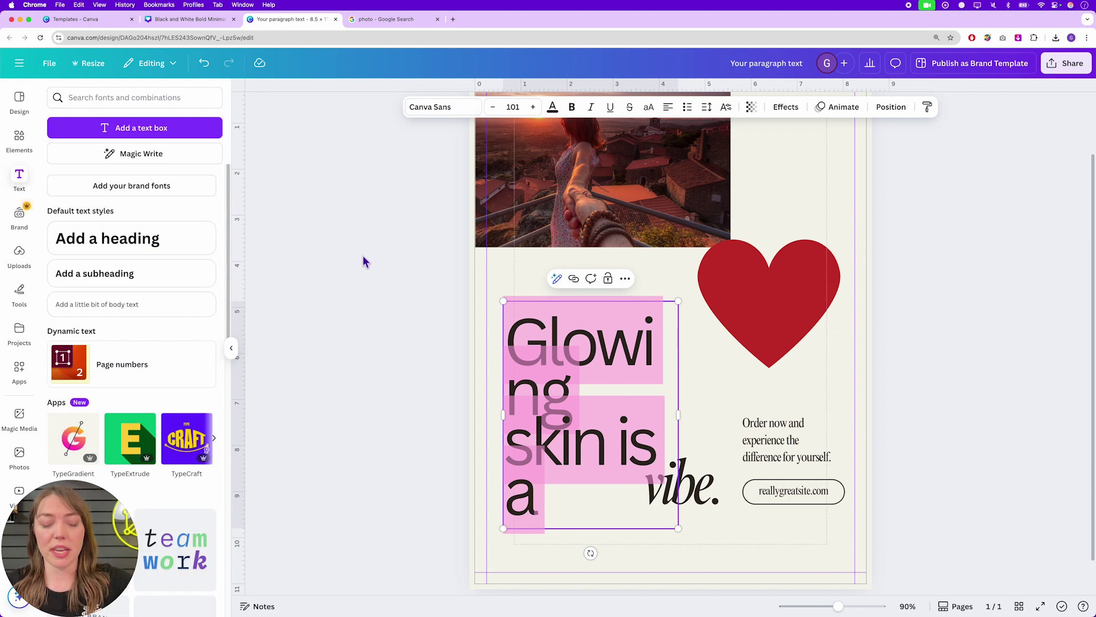
pyautogui.press('super+z')
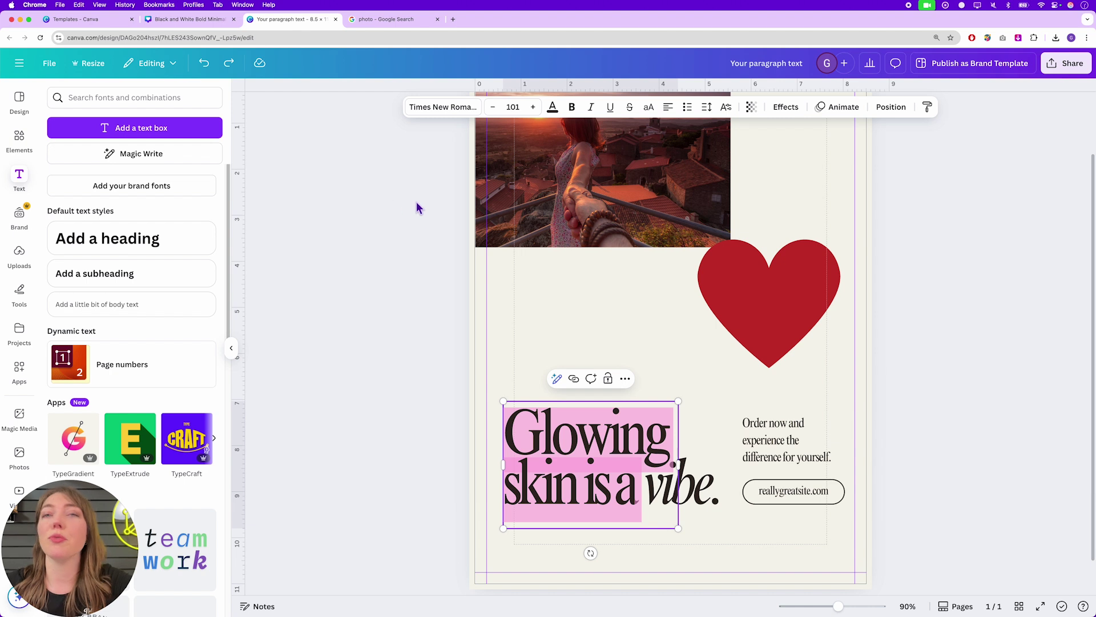
pyautogui.click(455, 110)
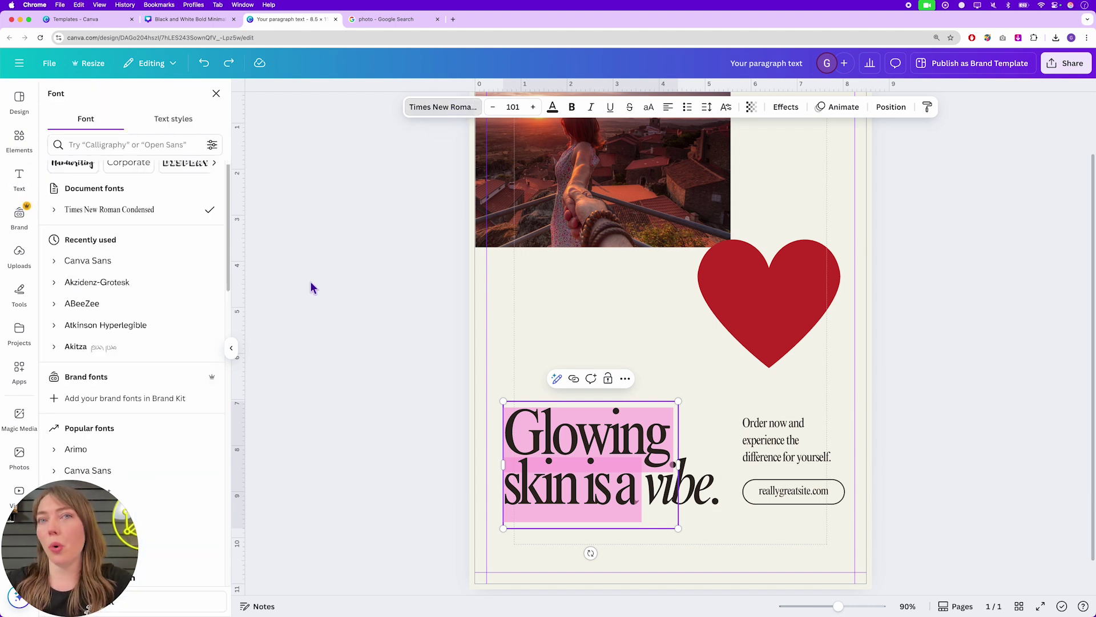
pyautogui.press('Escape')
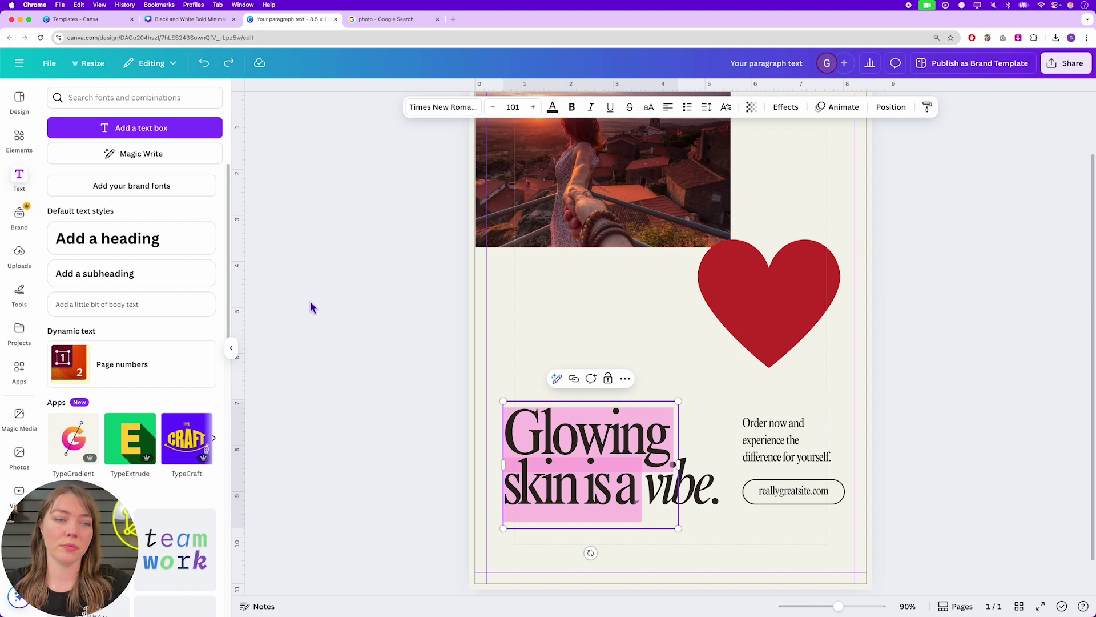
pyautogui.click(311, 307)
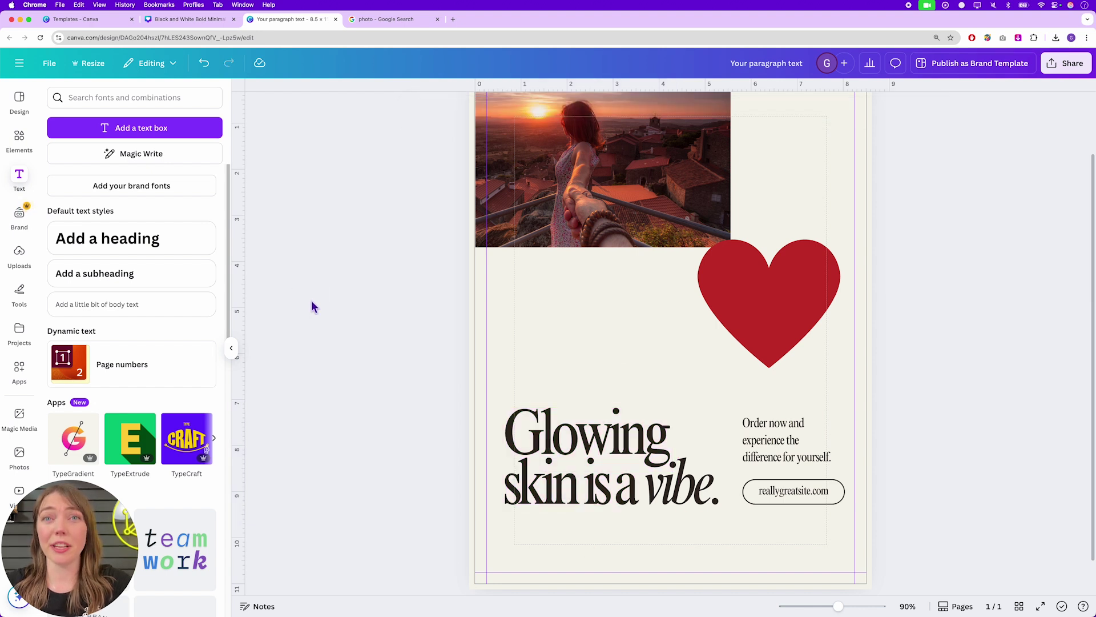
# Step: Review the download options for PDF Print, including flattening and the CMYK color profile, and close them without downloading
pyautogui.scroll(3, 767, 285)
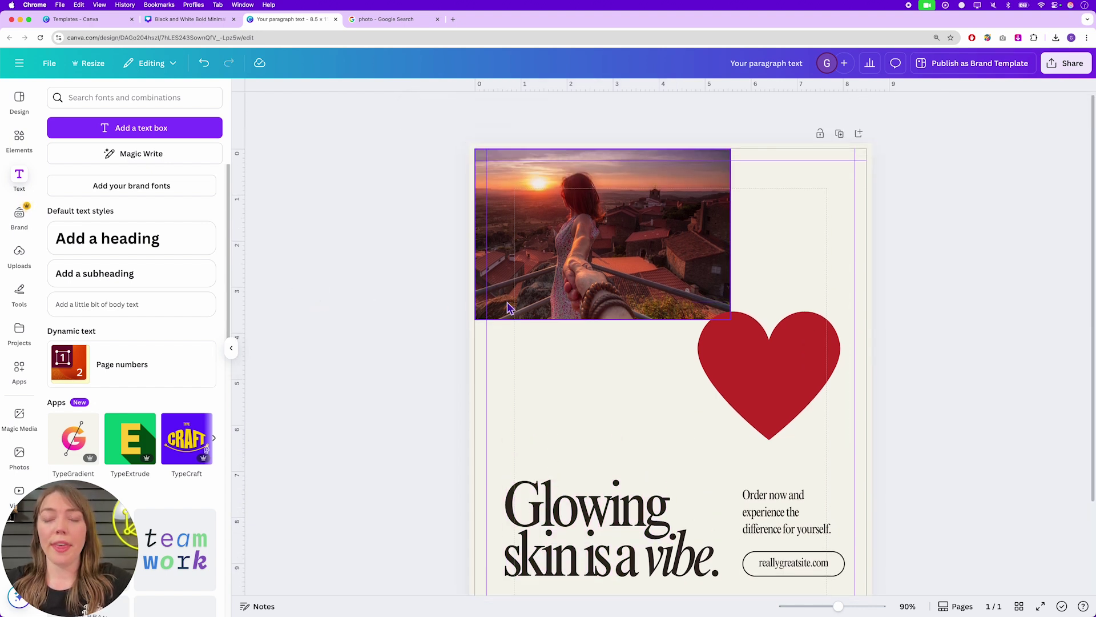
pyautogui.scroll(-1, 478, 294)
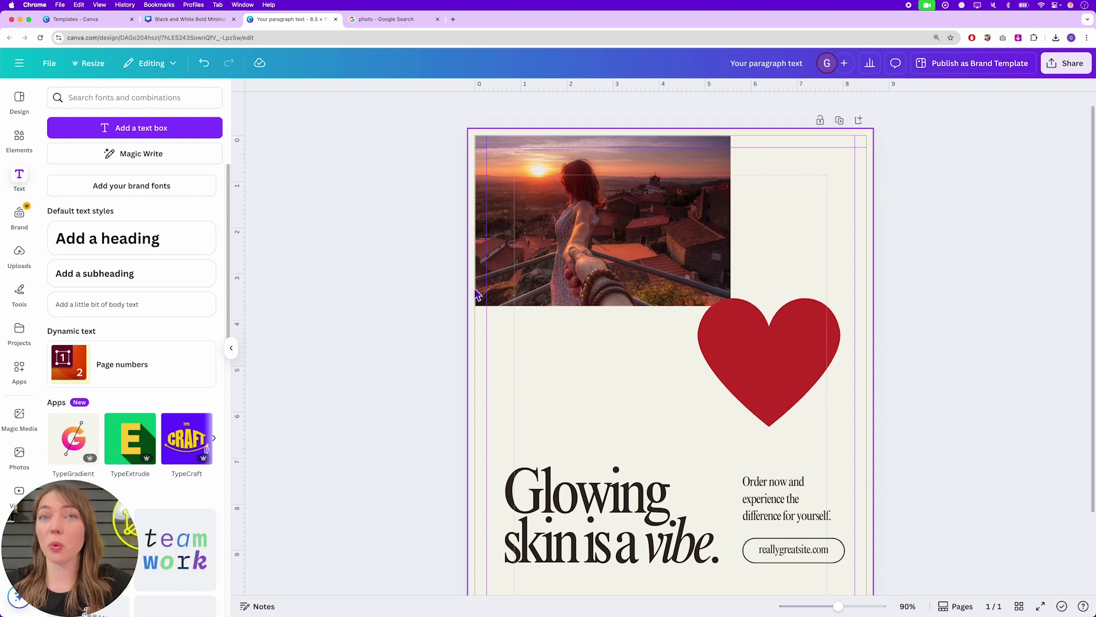
pyautogui.click(1068, 62)
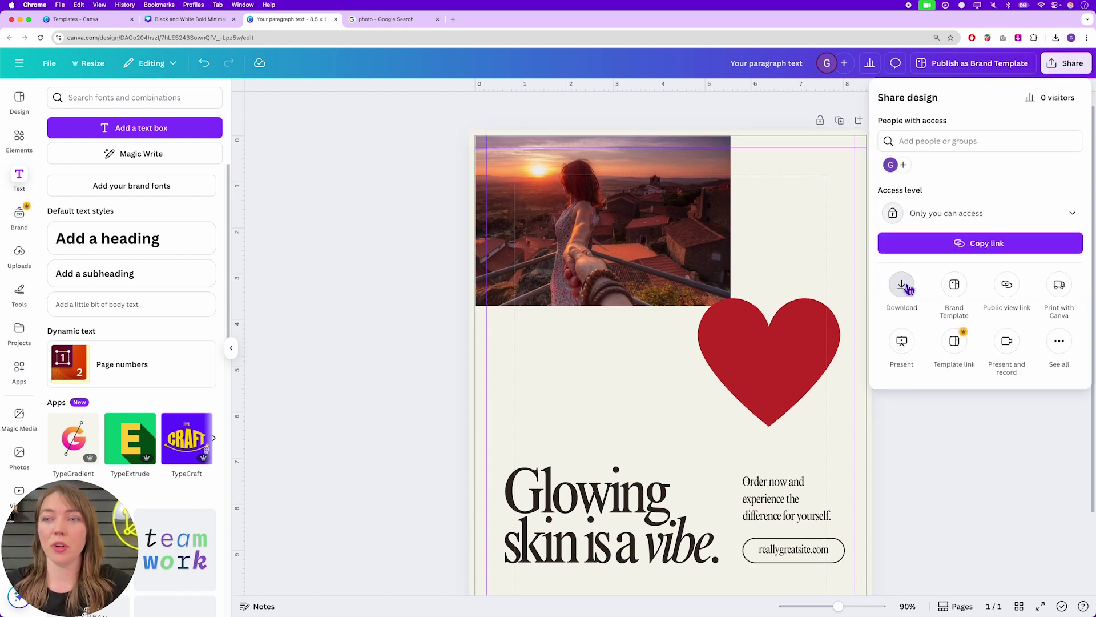
pyautogui.click(903, 285)
pyautogui.click(966, 139)
pyautogui.click(947, 275)
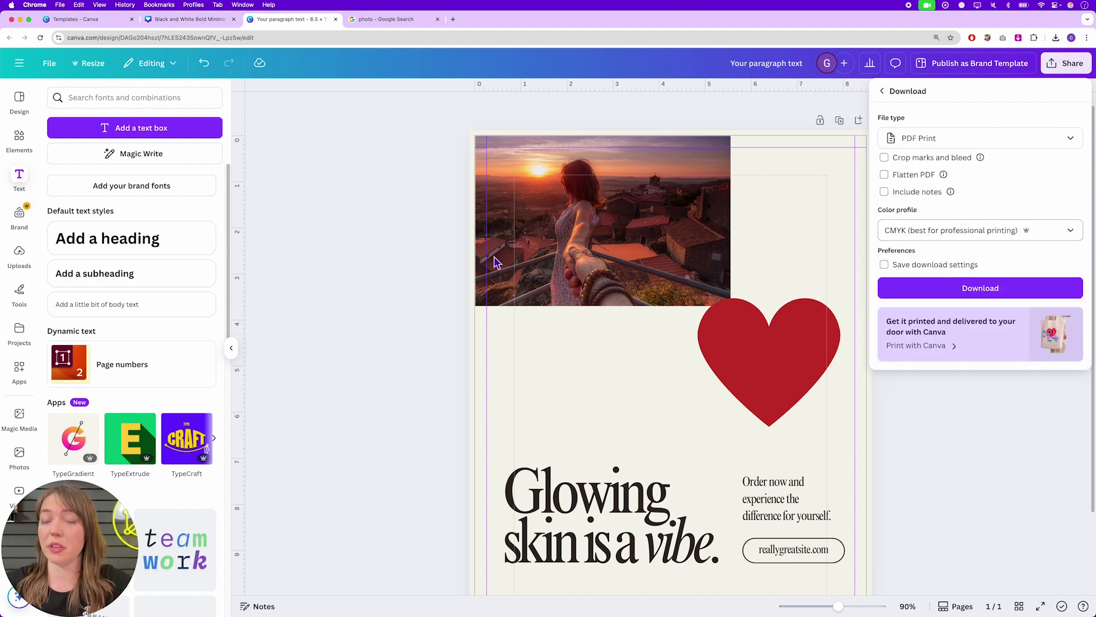
pyautogui.click(421, 326)
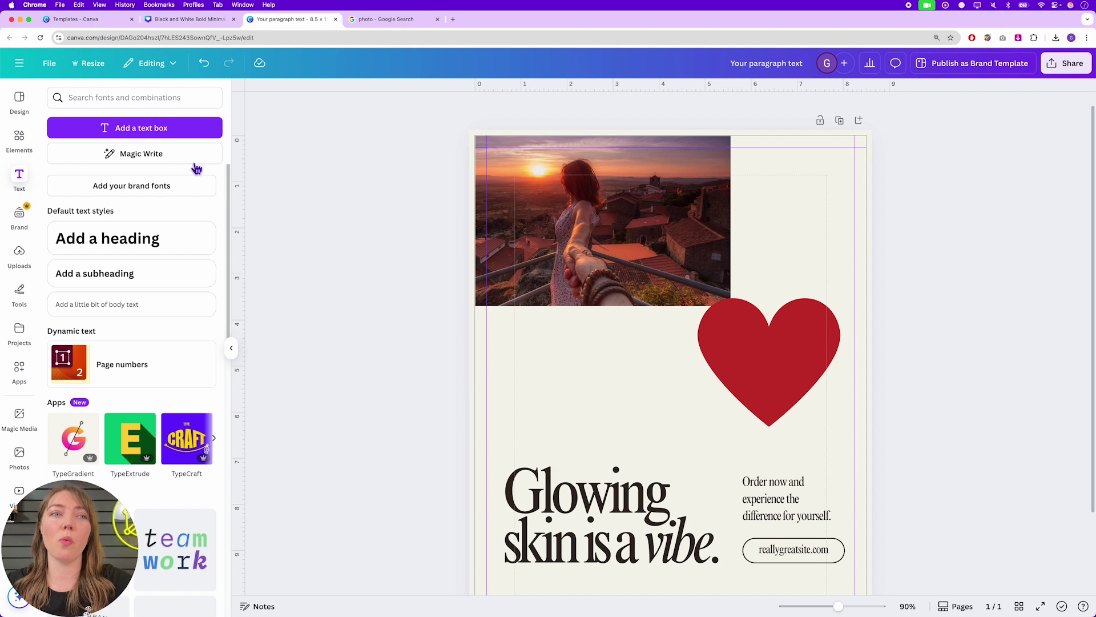
# Step: Check the text color choices for the "Glowing skin is a" headline and close them without changing the color
pyautogui.click(574, 511)
pyautogui.keyDown('shift'); pyautogui.click(690, 534); pyautogui.keyUp('shift')
pyautogui.scroll(-2, 394, 407)
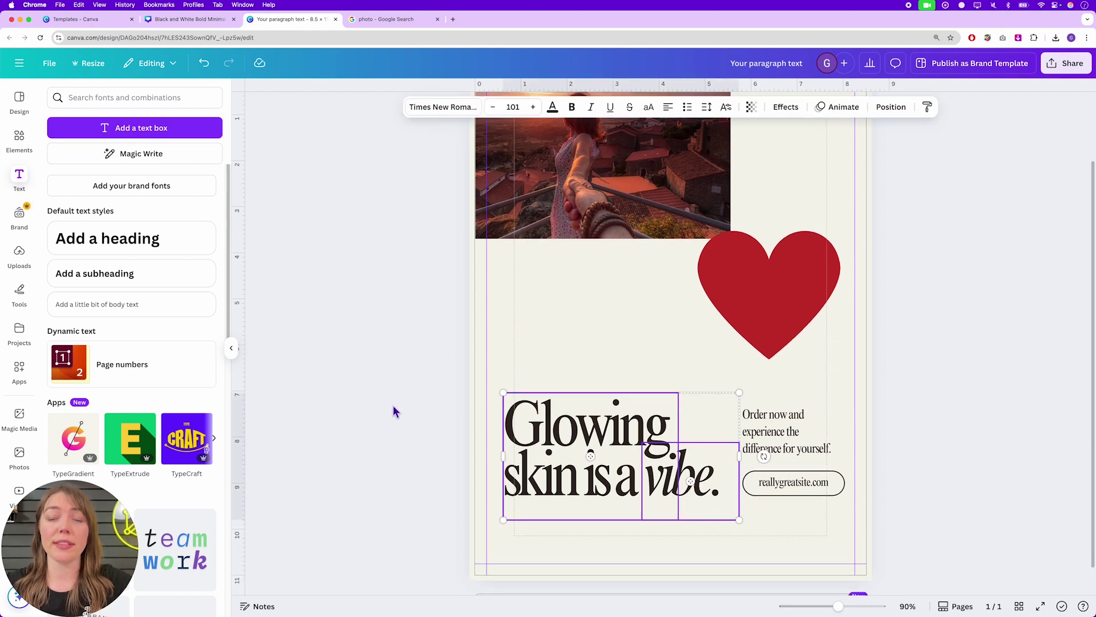
pyautogui.click(543, 448)
pyautogui.doubleClick(549, 441)
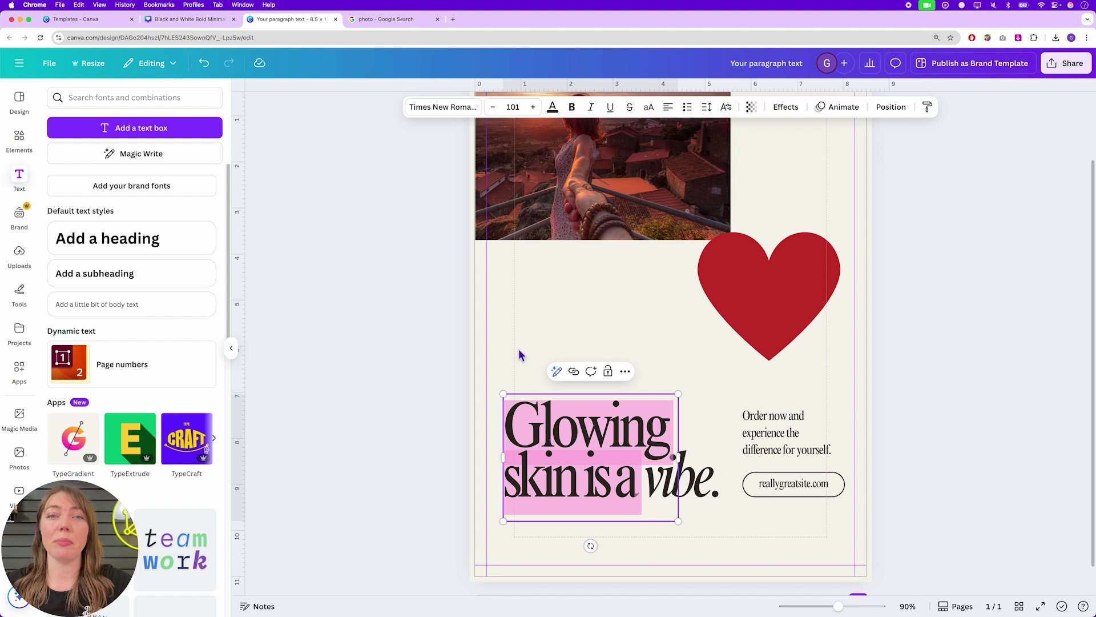
pyautogui.click(552, 106)
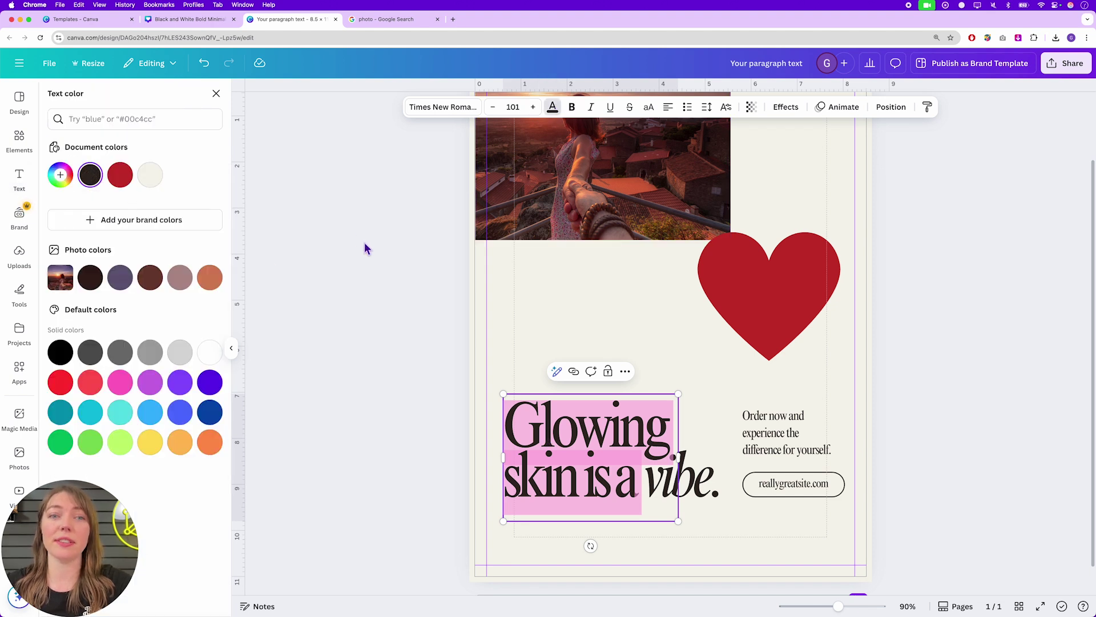
pyautogui.press('Escape')
# Step: Try darker and muted custom reds on the heart, ending on #BF4542, and select its hex code for replacement
pyautogui.click(782, 282)
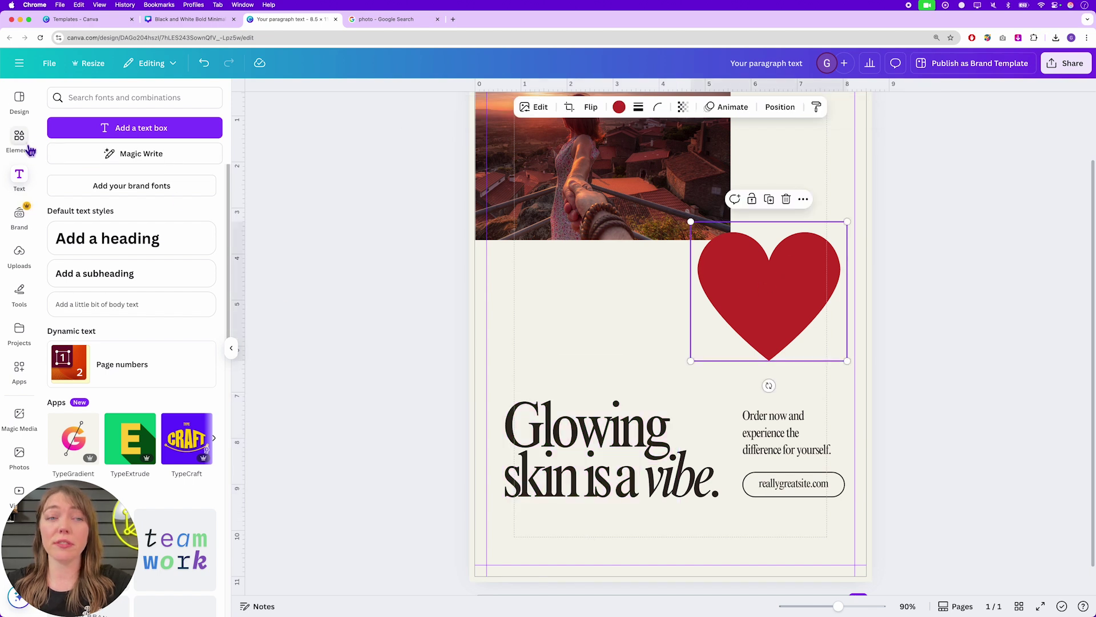
pyautogui.click(619, 108)
pyautogui.click(60, 174)
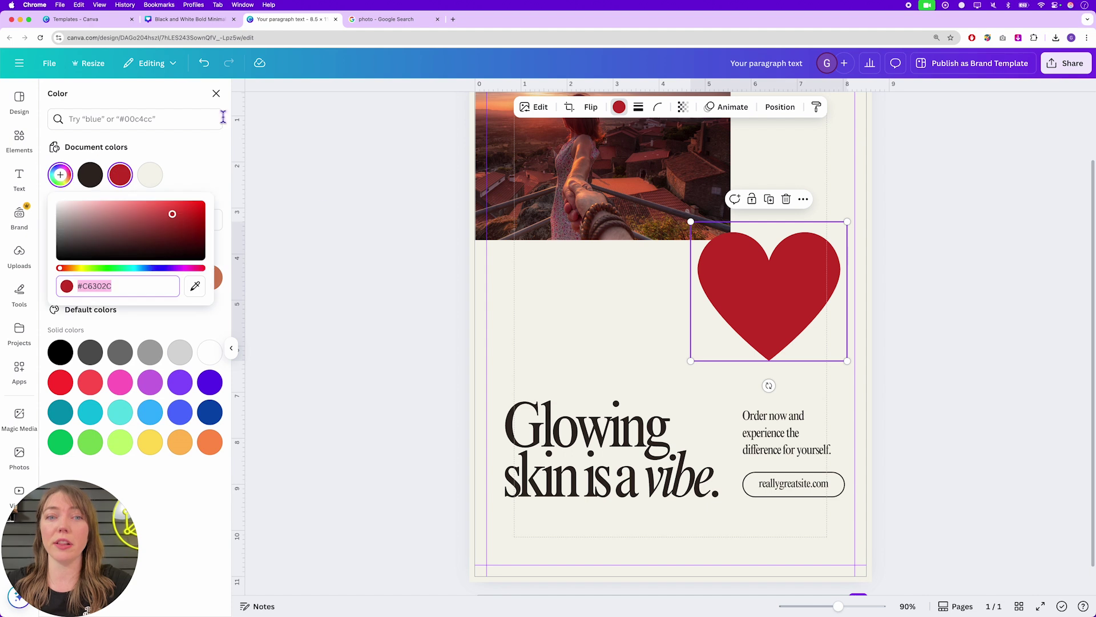
pyautogui.moveTo(123, 251); pyautogui.dragTo(145, 221)
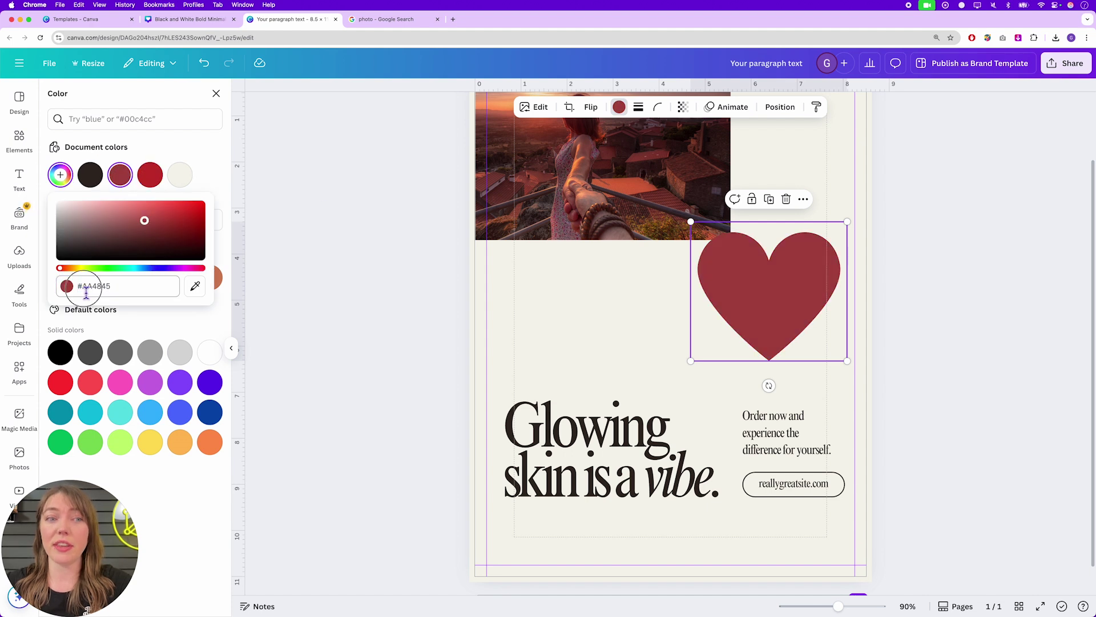
pyautogui.click(171, 216)
pyautogui.click(177, 232)
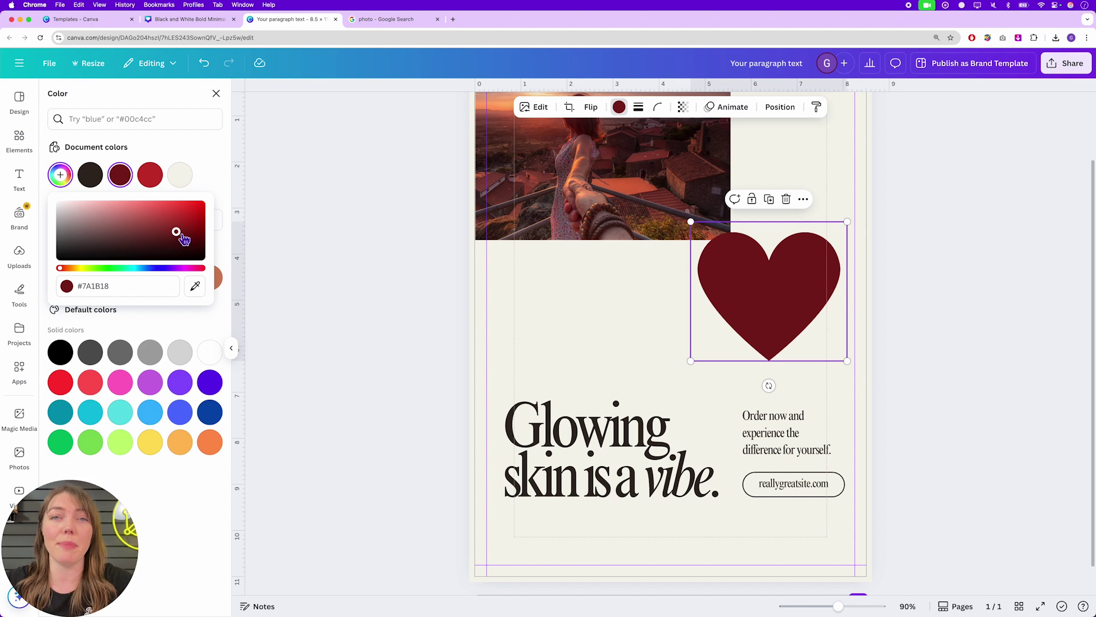
pyautogui.moveTo(177, 232); pyautogui.dragTo(154, 215)
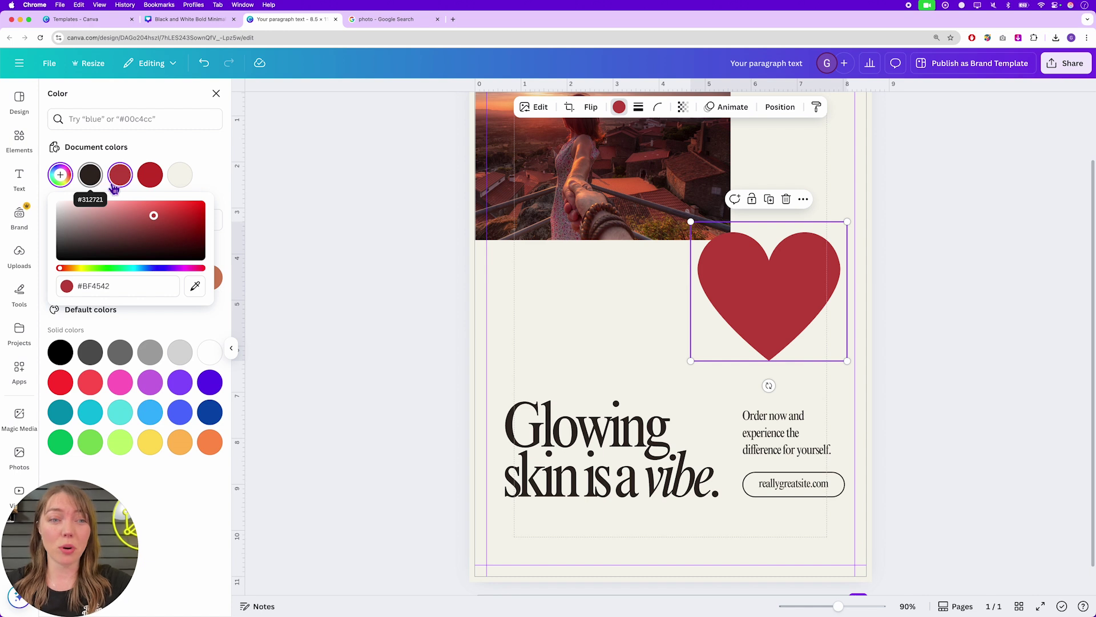
pyautogui.click(142, 289)
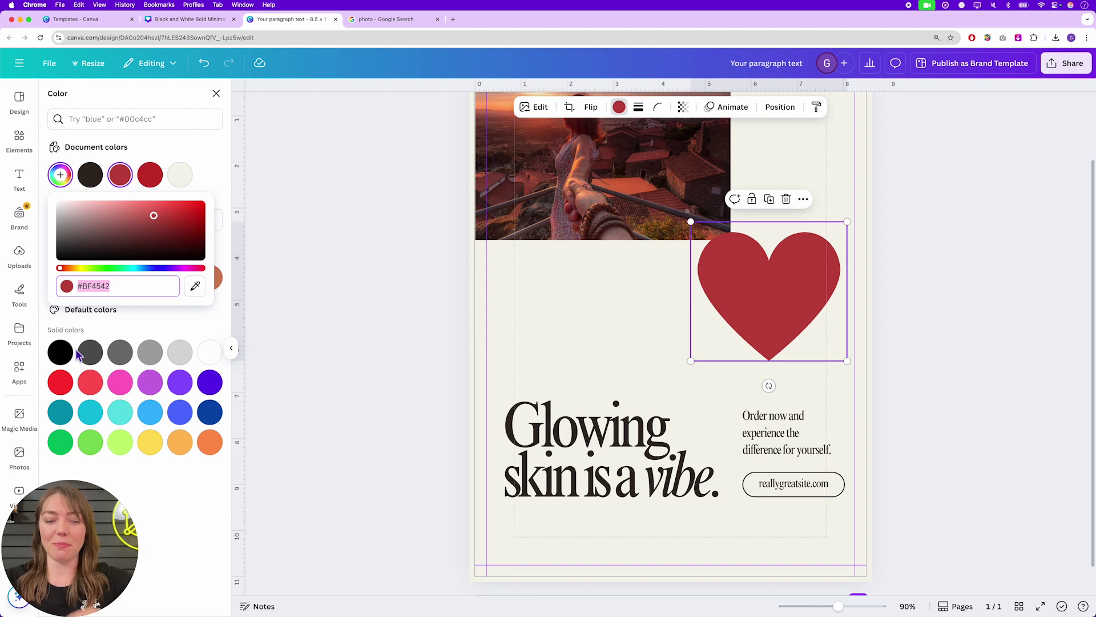
# Step: Switch to Illustrator and draw a roughly square rectangle on the empty canvas beside the artboard
pyautogui.press('super+Tab')
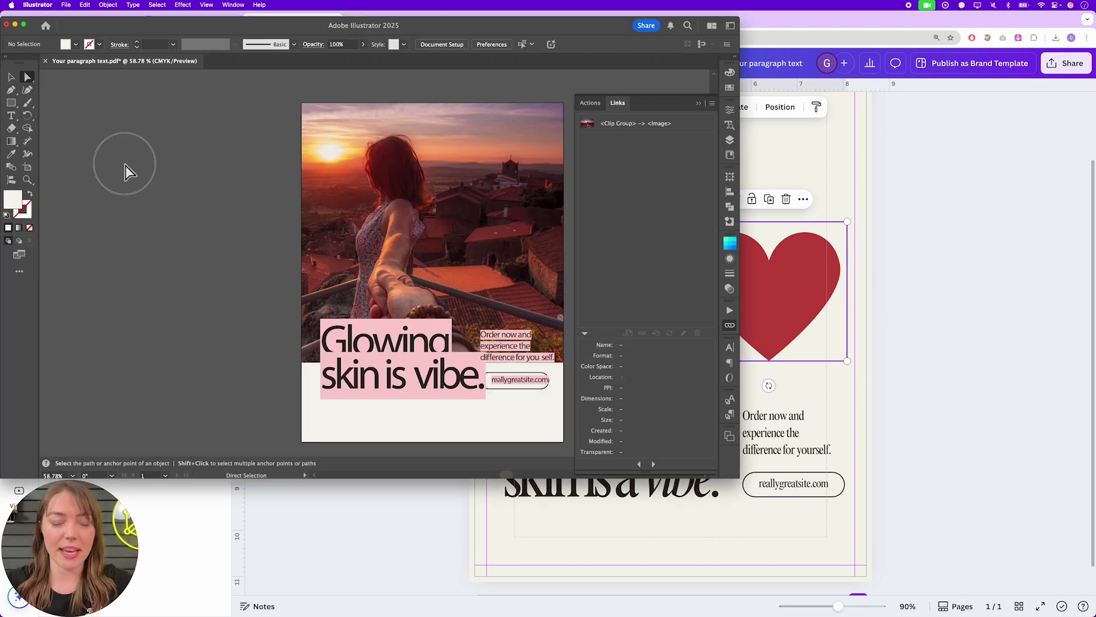
pyautogui.moveTo(120, 160); pyautogui.dragTo(253, 290)
pyautogui.press('v')
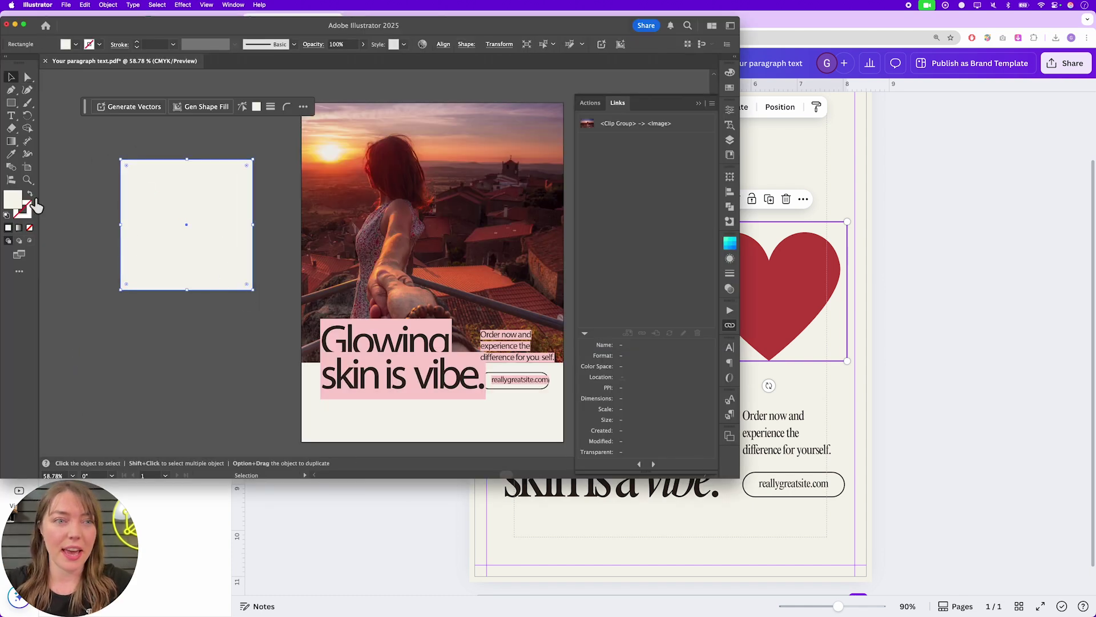
# Step: Change the Illustrator document's color mode to RGB Color
pyautogui.click(66, 4)
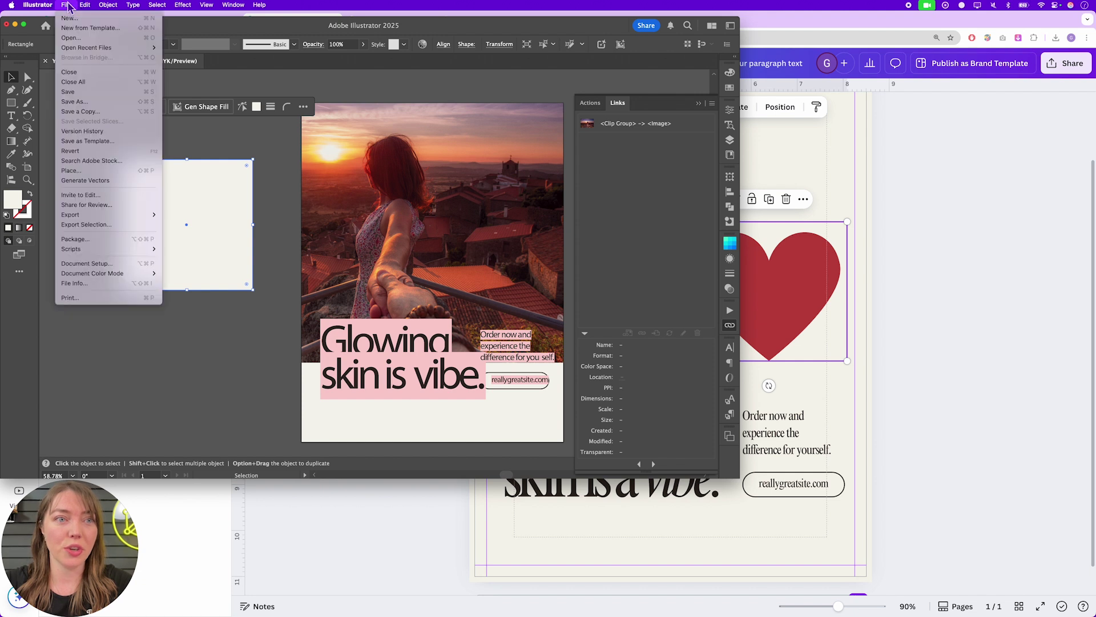
pyautogui.moveTo(140, 274)
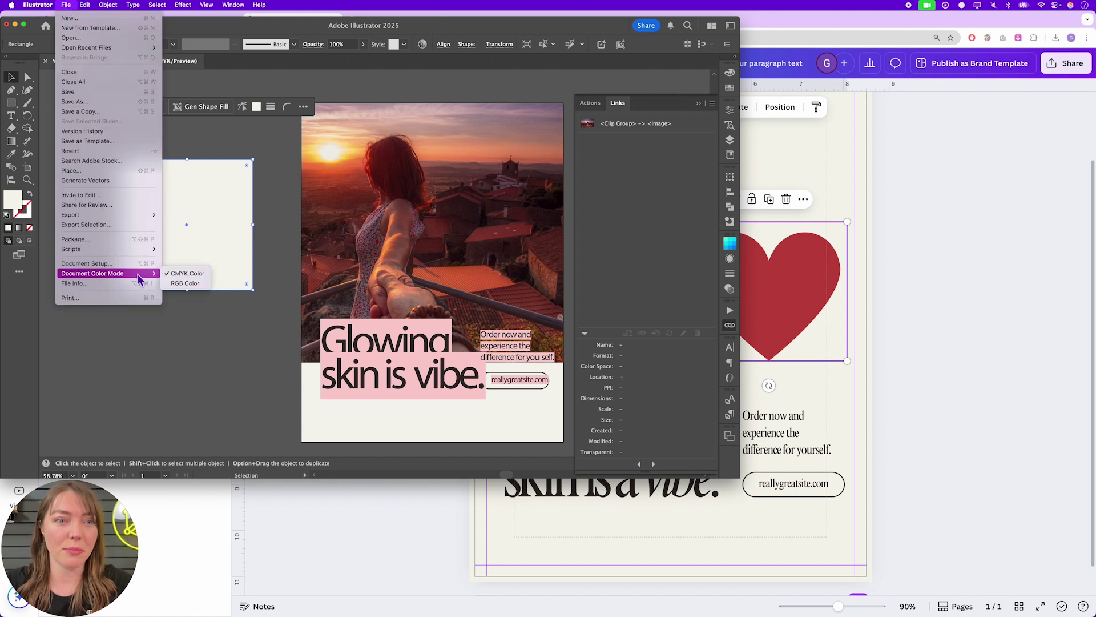
pyautogui.click(204, 284)
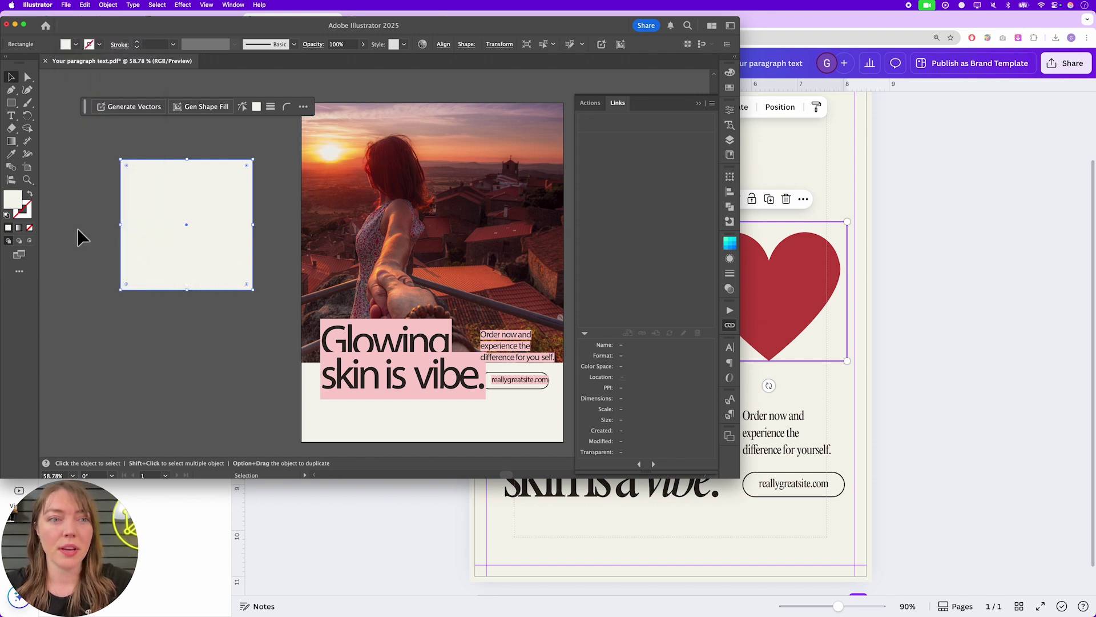
# Step: Set the rectangle's fill to C 0, M 0, Y 0, K 100 and copy the equivalent hex code 212020
pyautogui.doubleClick(13, 203)
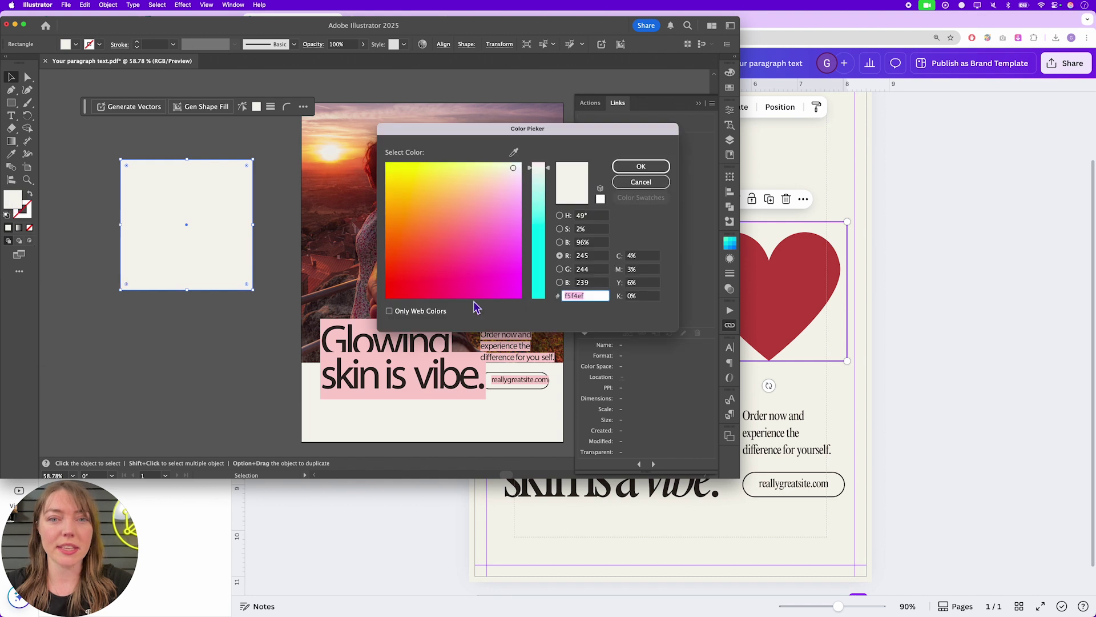
pyautogui.click(638, 256)
pyautogui.write('0')
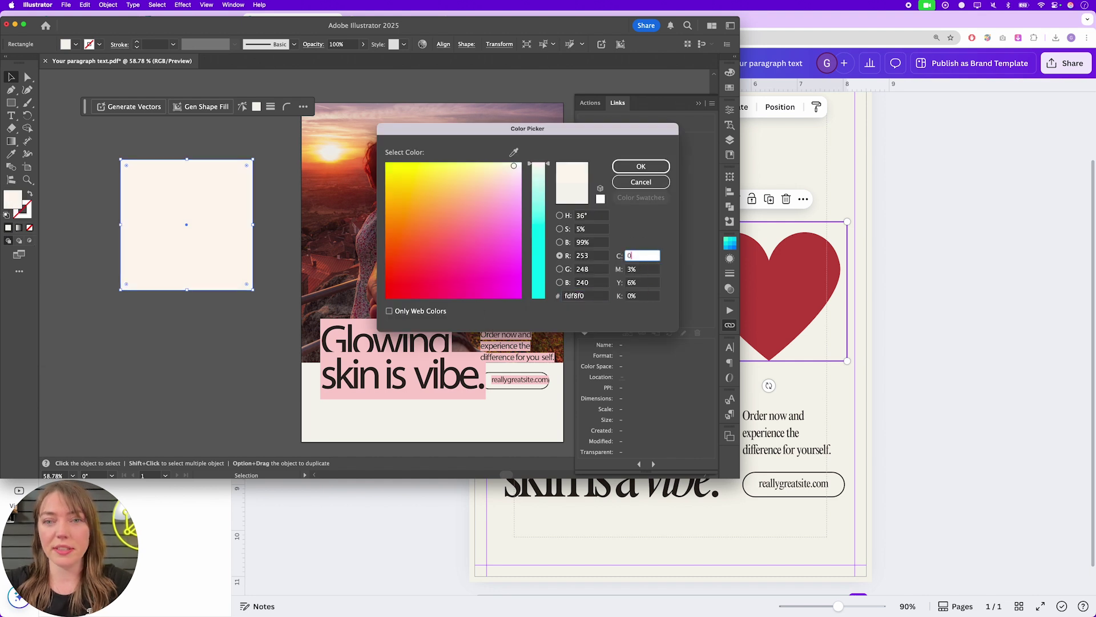
pyautogui.press('Tab')
pyautogui.write('0')
pyautogui.press('Tab')
pyautogui.write('0')
pyautogui.press('Tab')
pyautogui.write('100')
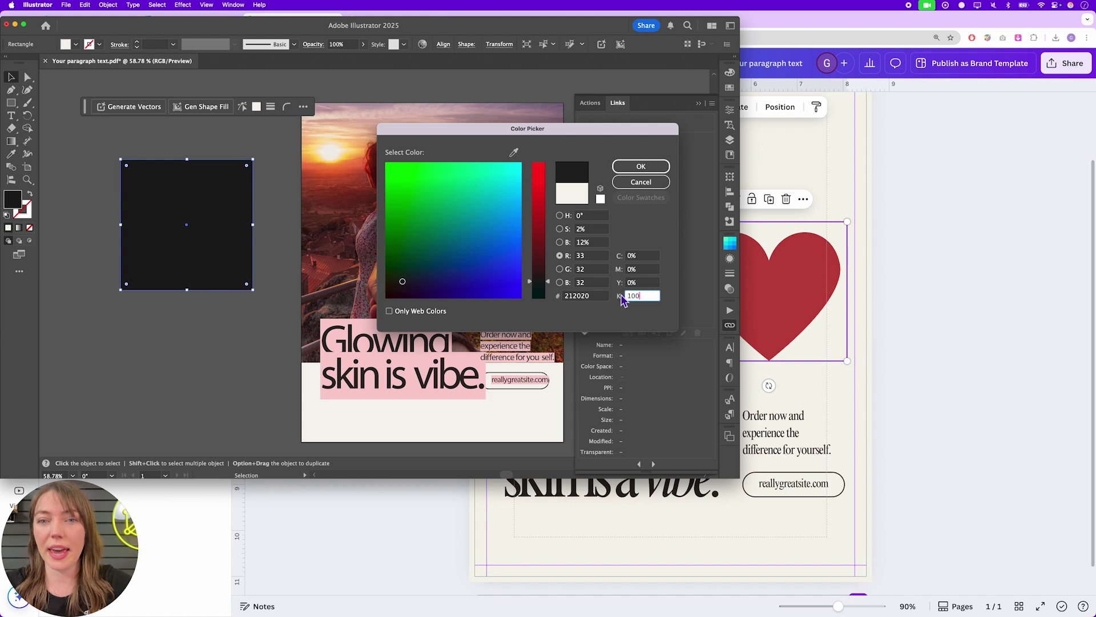
pyautogui.moveTo(594, 297); pyautogui.dragTo(558, 300)
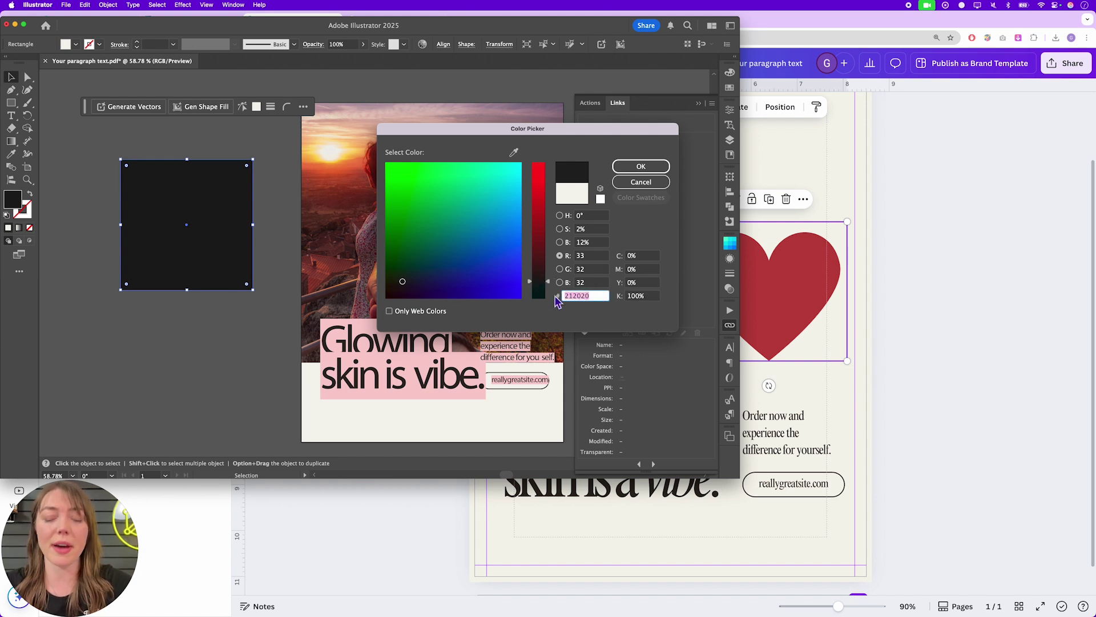
pyautogui.click(656, 166)
pyautogui.click(211, 342)
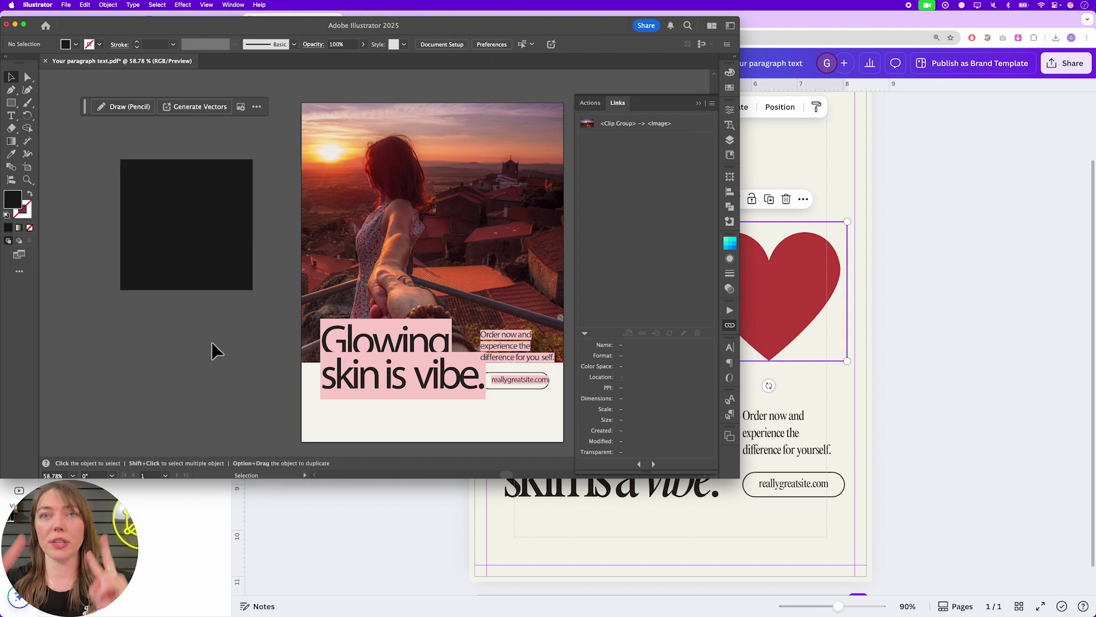
# Step: Close the Illustrator document containing the test rectangle
pyautogui.press('a')
pyautogui.press('super+w')
pyautogui.click(445, 275)
# Step: Switch back to the Canva design, set the heart's color to #212020 and move it just above the headline
pyautogui.press('super+Tab')
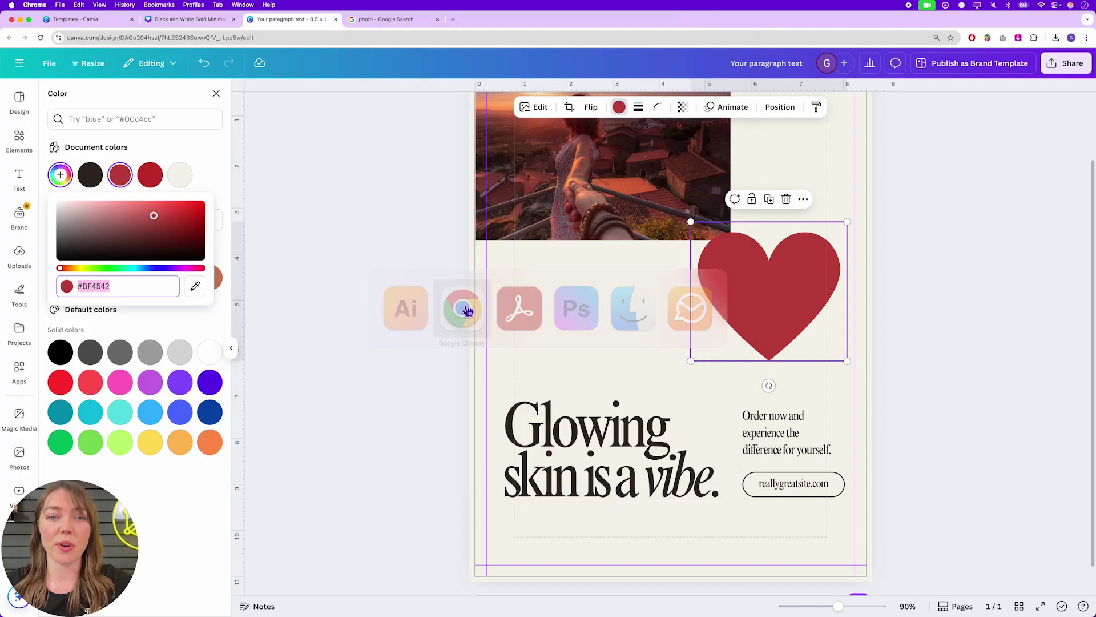
pyautogui.write('#212020')
pyautogui.click(154, 307)
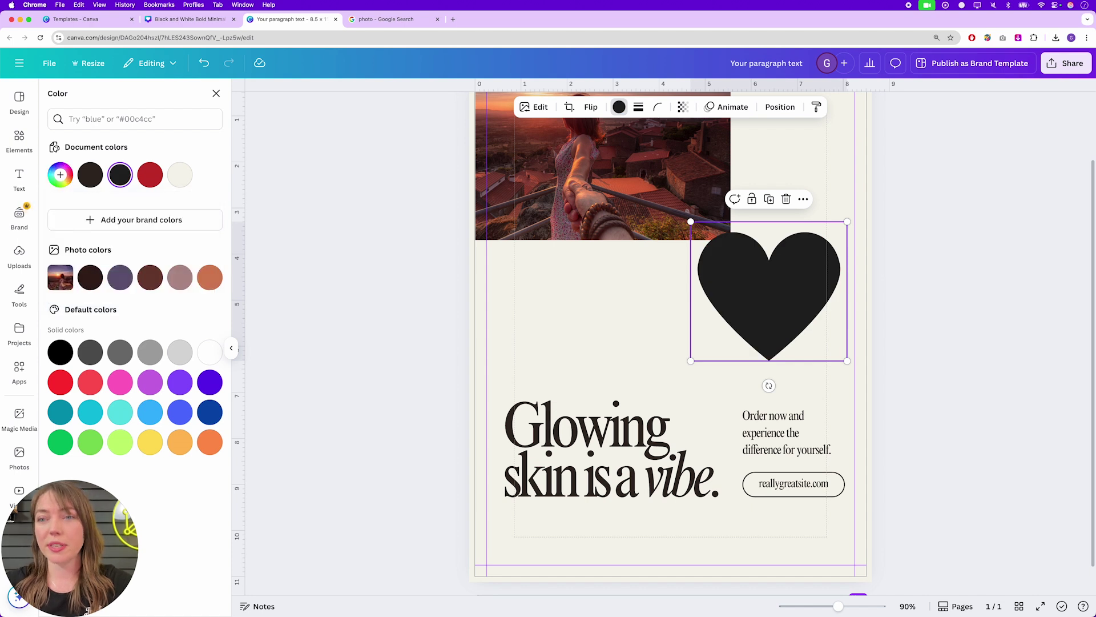
pyautogui.moveTo(771, 296); pyautogui.dragTo(685, 344)
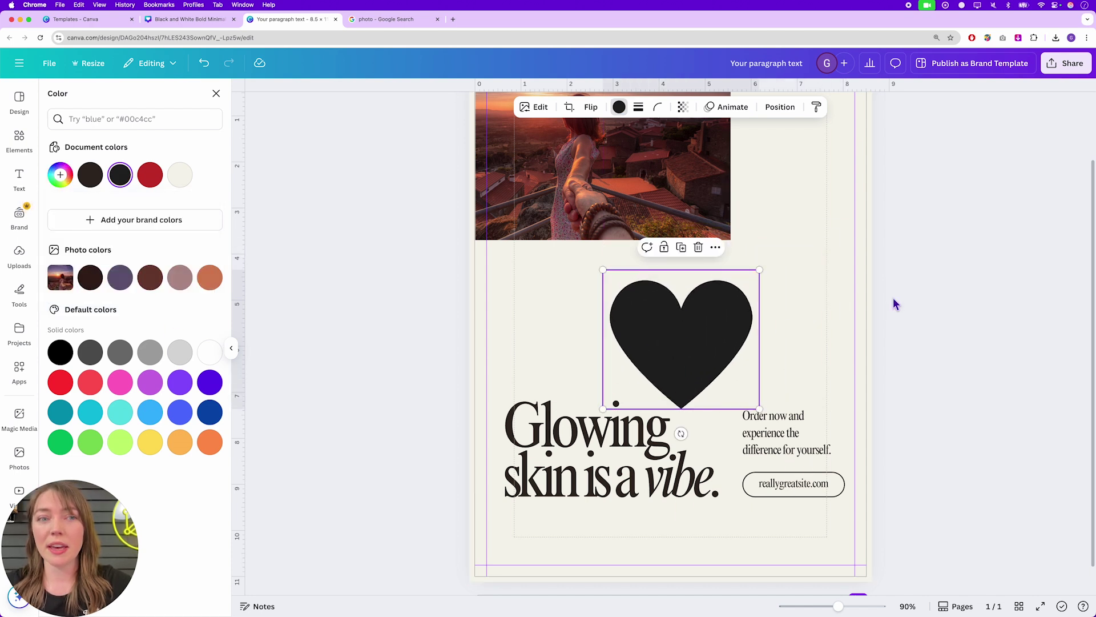
# Step: Recolor the "Glowing skin is a" headline text to the default solid black
pyautogui.click(553, 342)
pyautogui.click(571, 439)
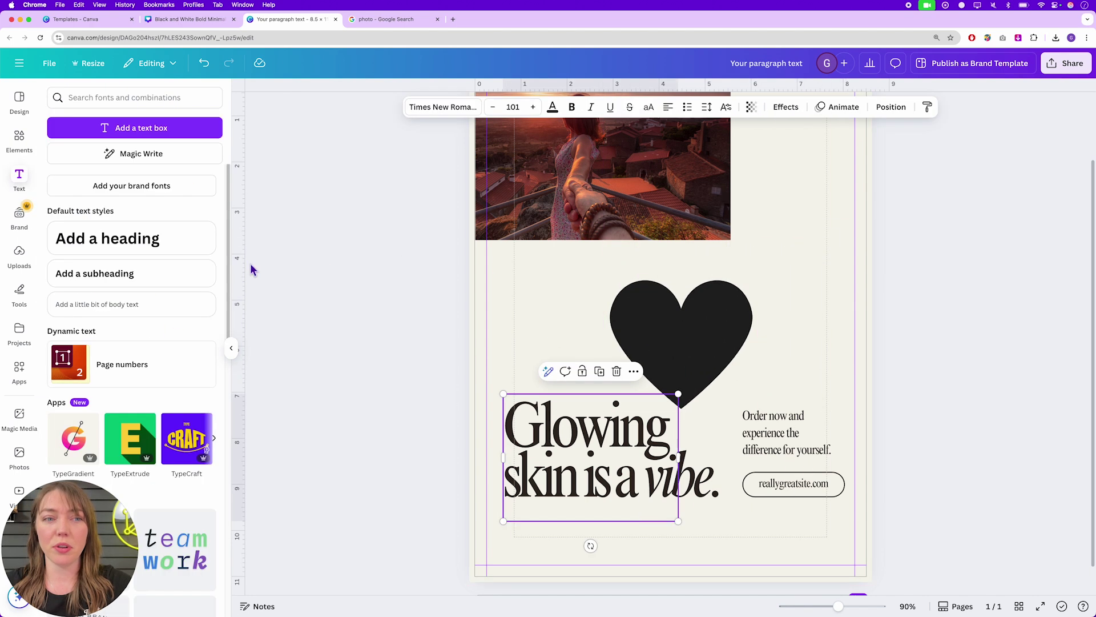
pyautogui.click(599, 445)
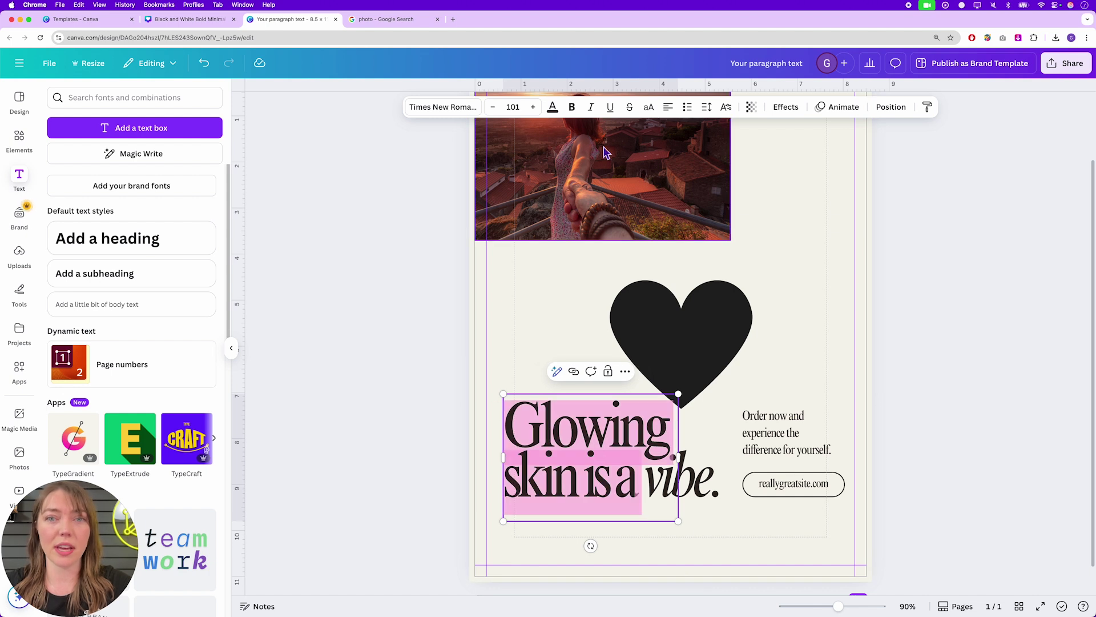
pyautogui.click(552, 107)
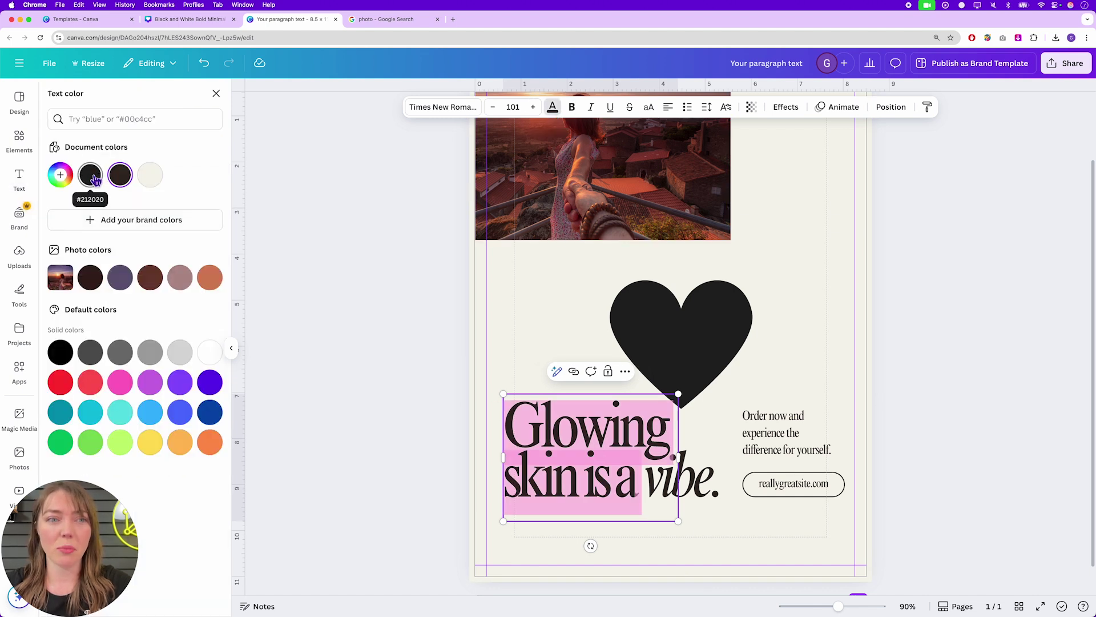
pyautogui.click(60, 351)
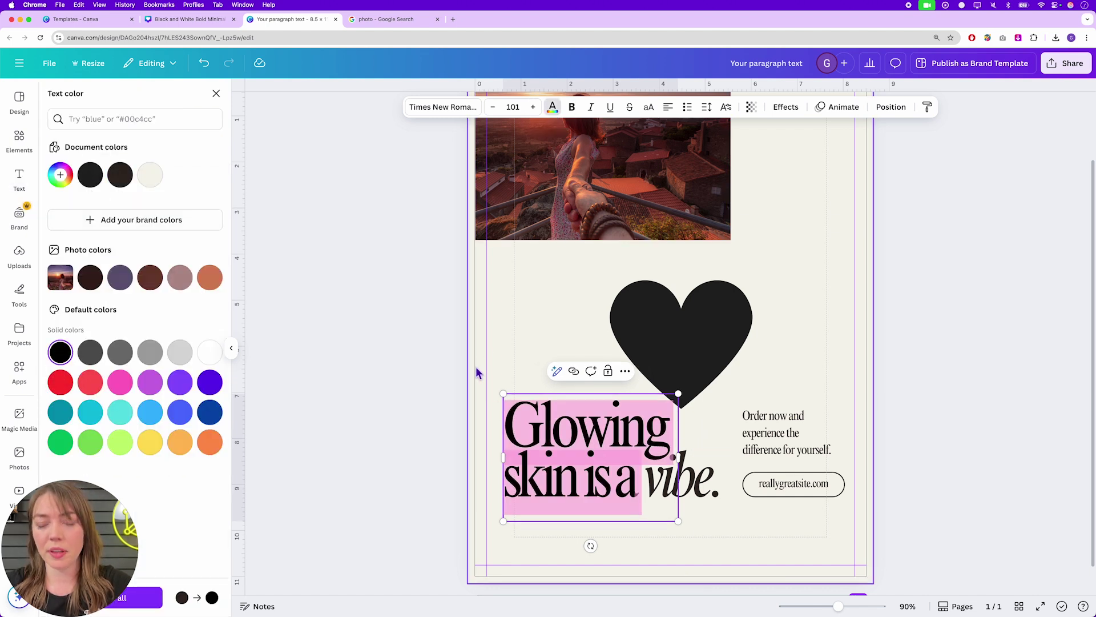
# Step: Duplicate the #212020 heart slightly to its right and recolor the copy solid black
pyautogui.click(704, 323)
pyautogui.moveTo(714, 354); pyautogui.dragTo(751, 350)
pyautogui.click(621, 113)
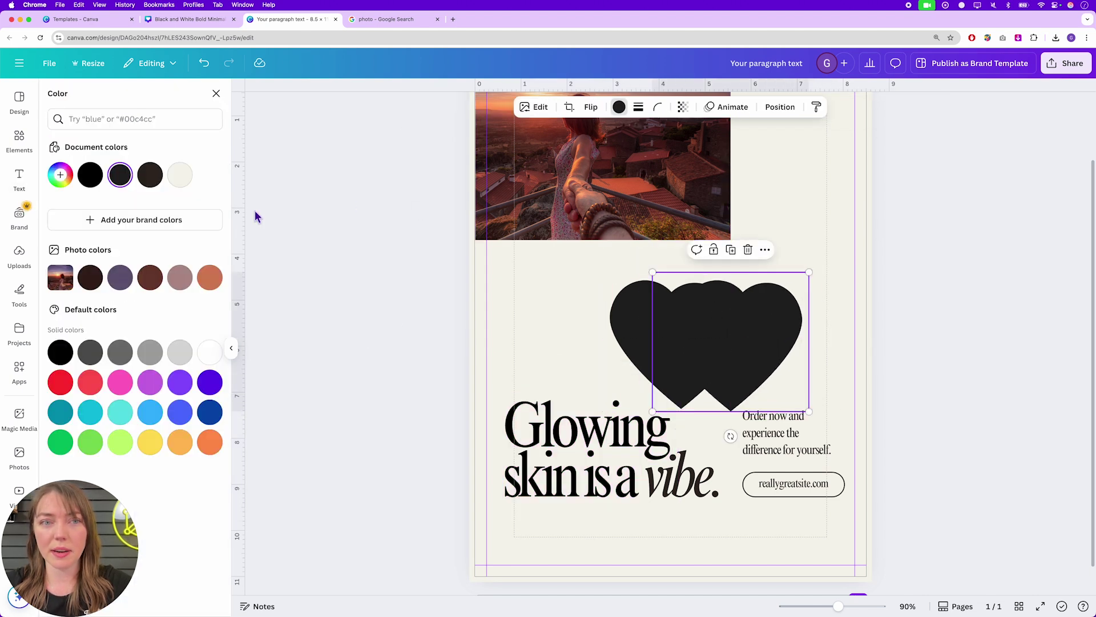
pyautogui.click(90, 175)
pyautogui.click(710, 374)
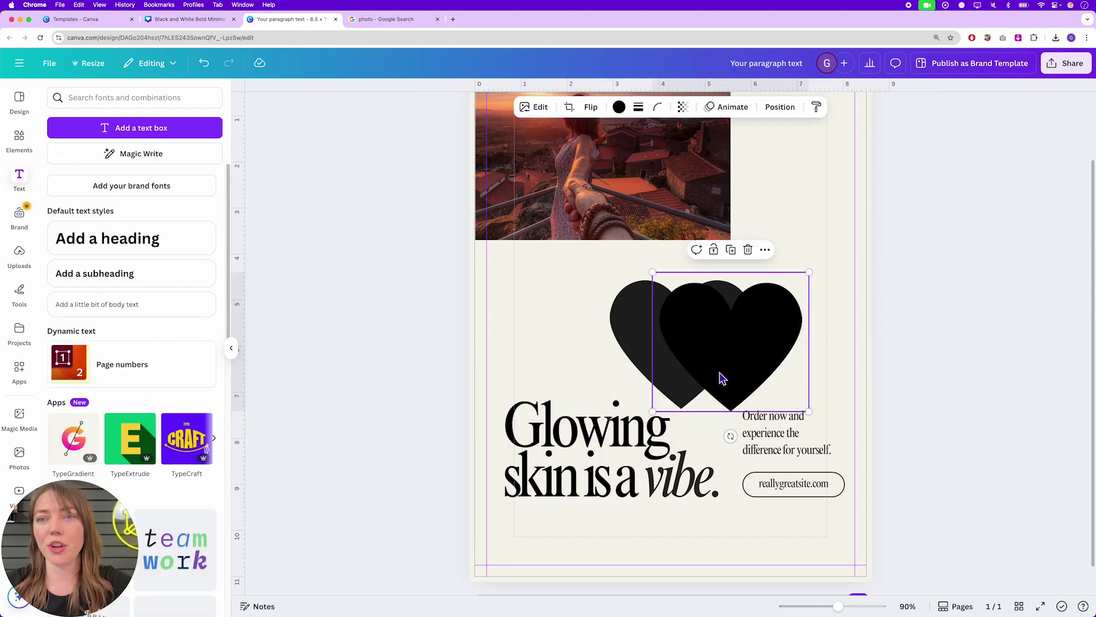
# Step: Arrange the two hearts side by side above the headline, with solid black on the left and #212020 on the right
pyautogui.click(917, 328)
pyautogui.moveTo(761, 372); pyautogui.dragTo(771, 340)
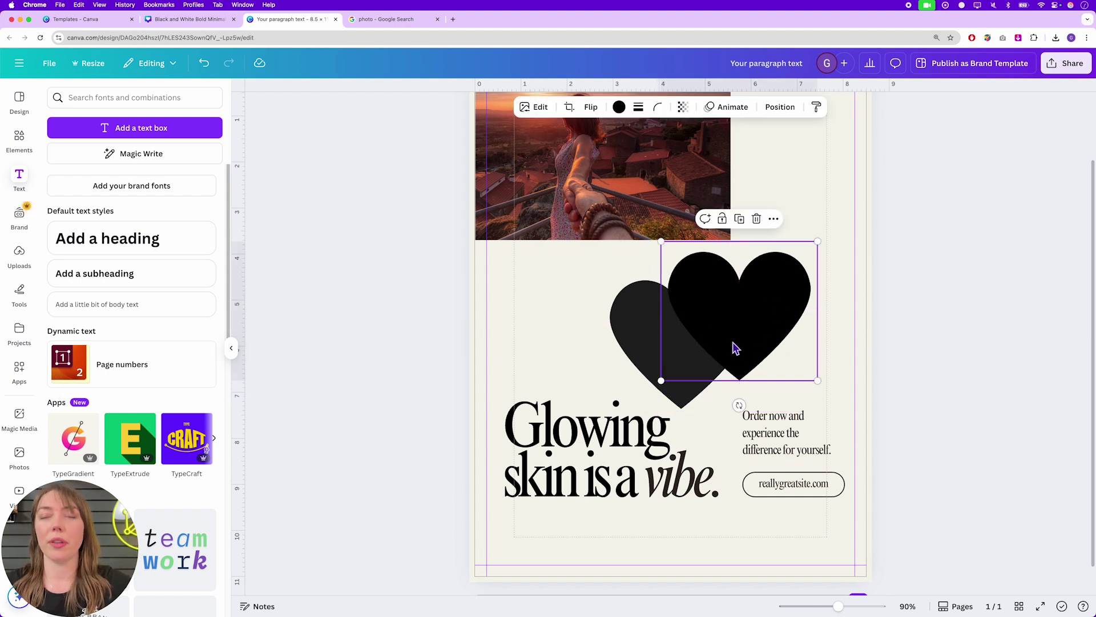
pyautogui.moveTo(745, 317); pyautogui.dragTo(725, 332)
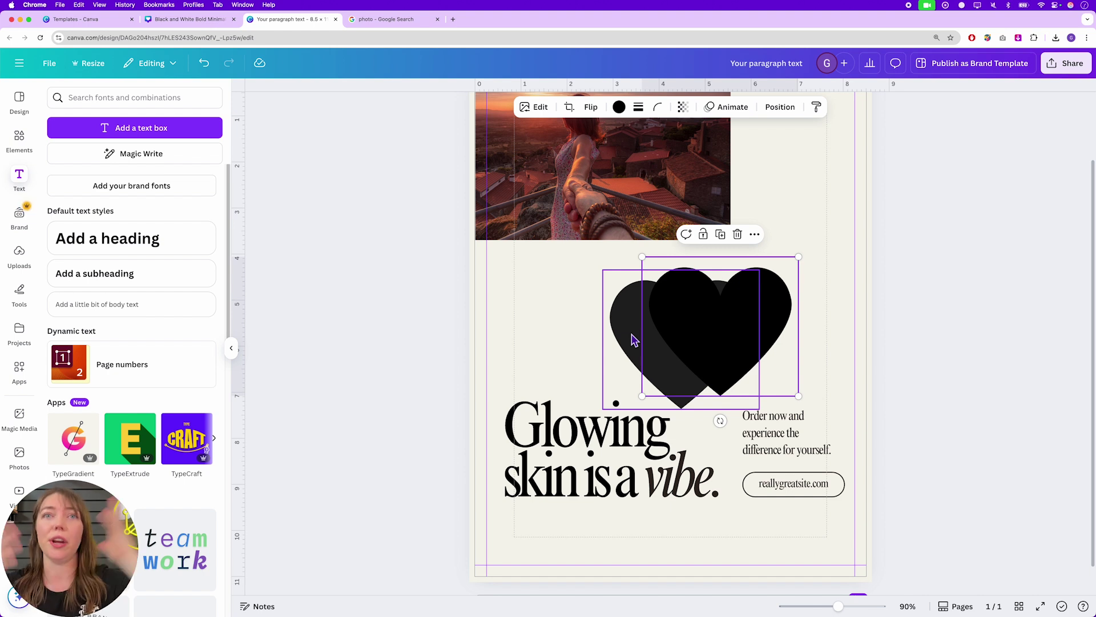
pyautogui.click(543, 355)
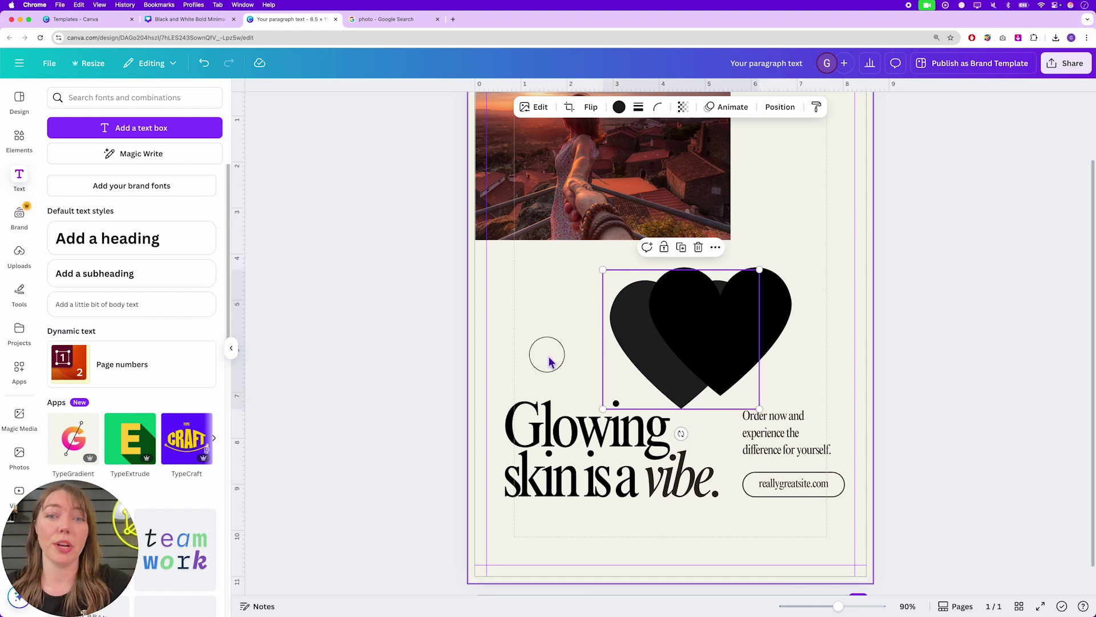
pyautogui.moveTo(755, 339); pyautogui.dragTo(760, 311)
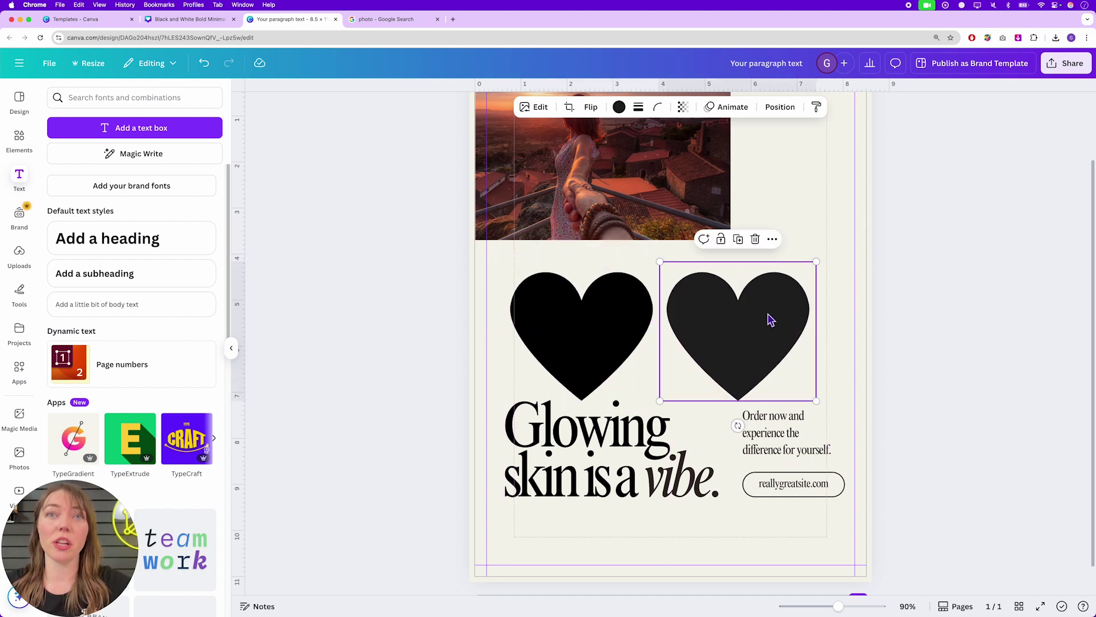
pyautogui.click(928, 297)
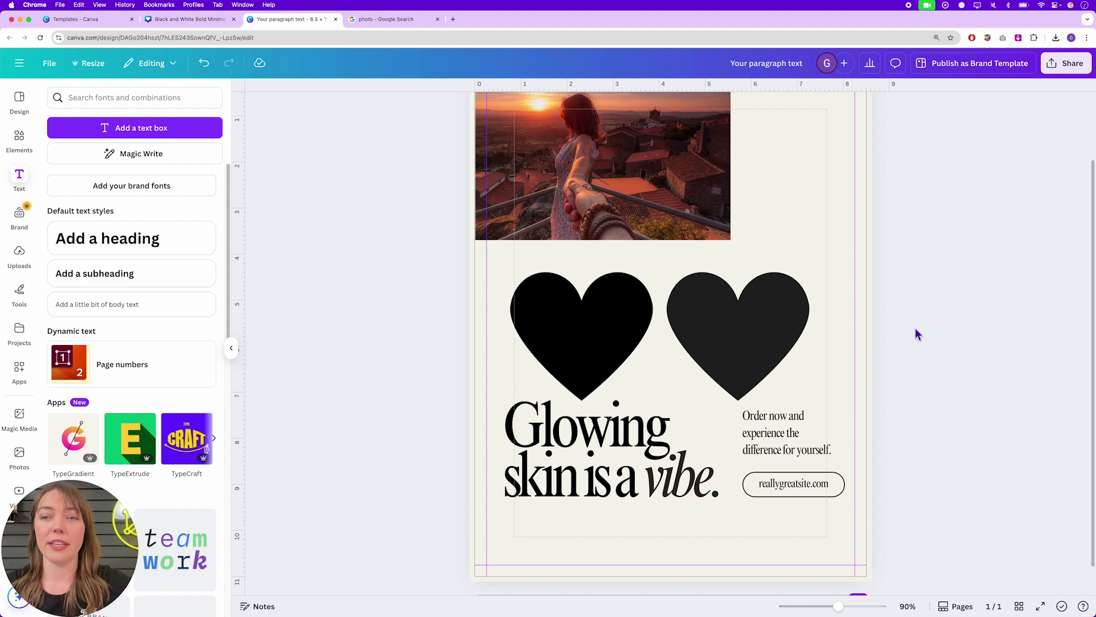
# Step: Duplicate the #212020 heart and place the copy at the page's upper right, overlapping the photo's edge
pyautogui.click(814, 211)
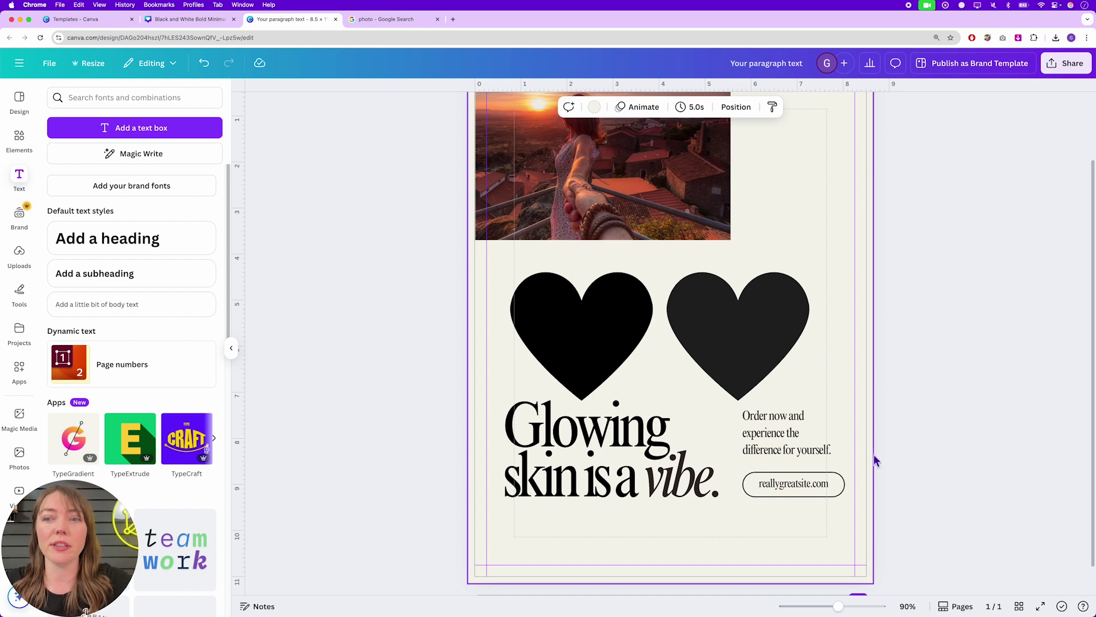
pyautogui.click(728, 370)
pyautogui.moveTo(720, 367); pyautogui.dragTo(793, 215)
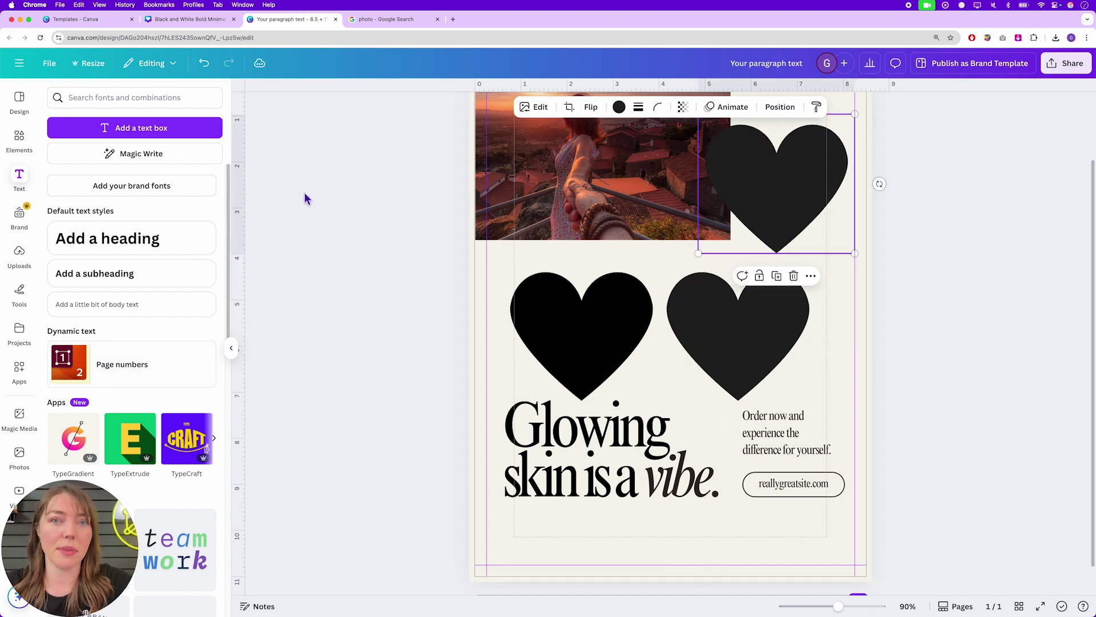
# Step: Recolor the heart overlapping the photo's right edge to a bright, fully saturated green
pyautogui.click(619, 106)
pyautogui.click(60, 174)
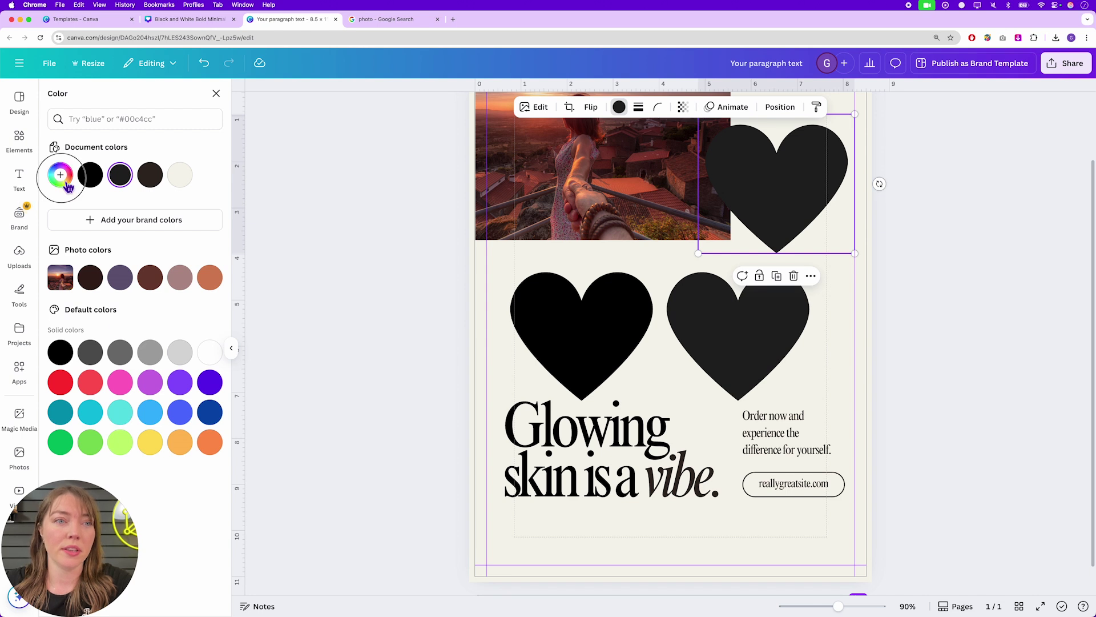
pyautogui.moveTo(126, 269); pyautogui.dragTo(106, 270)
pyautogui.click(202, 204)
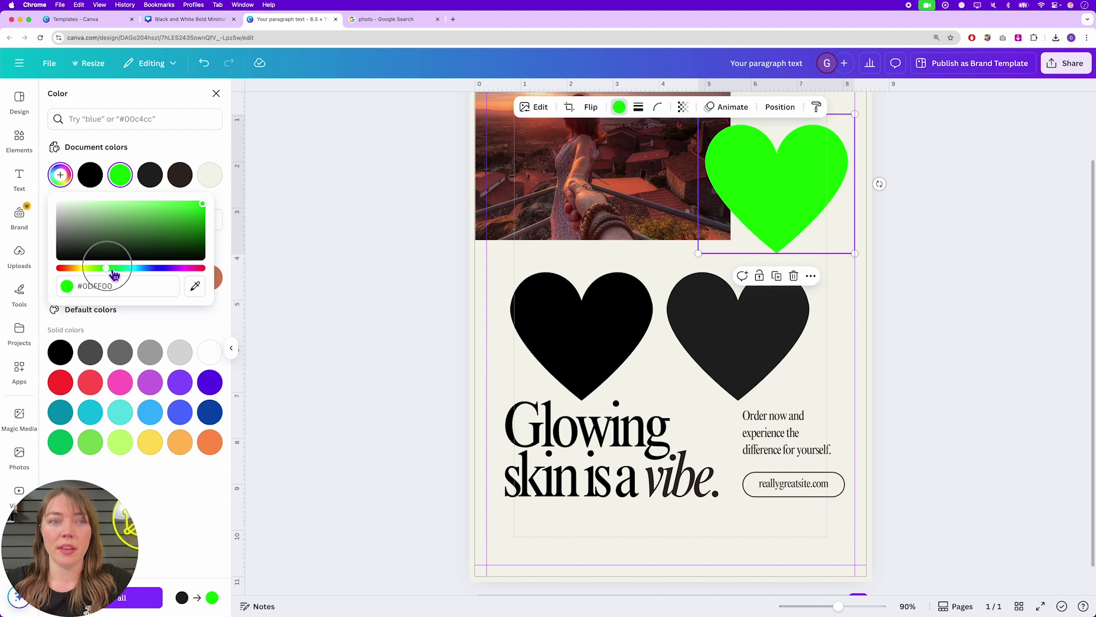
pyautogui.click(822, 245)
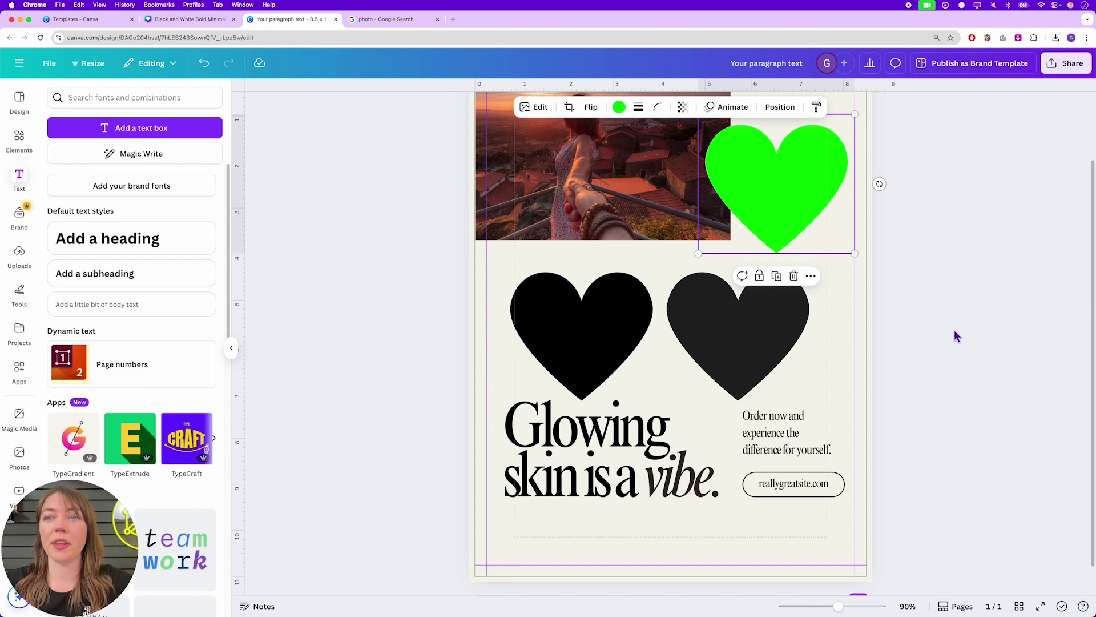
# Step: Move the green heart down and left so it overlaps the photo's lower right corner, just above the #212020 heart
pyautogui.scroll(3, 956, 320)
pyautogui.moveTo(778, 261); pyautogui.dragTo(743, 289)
pyautogui.click(970, 264)
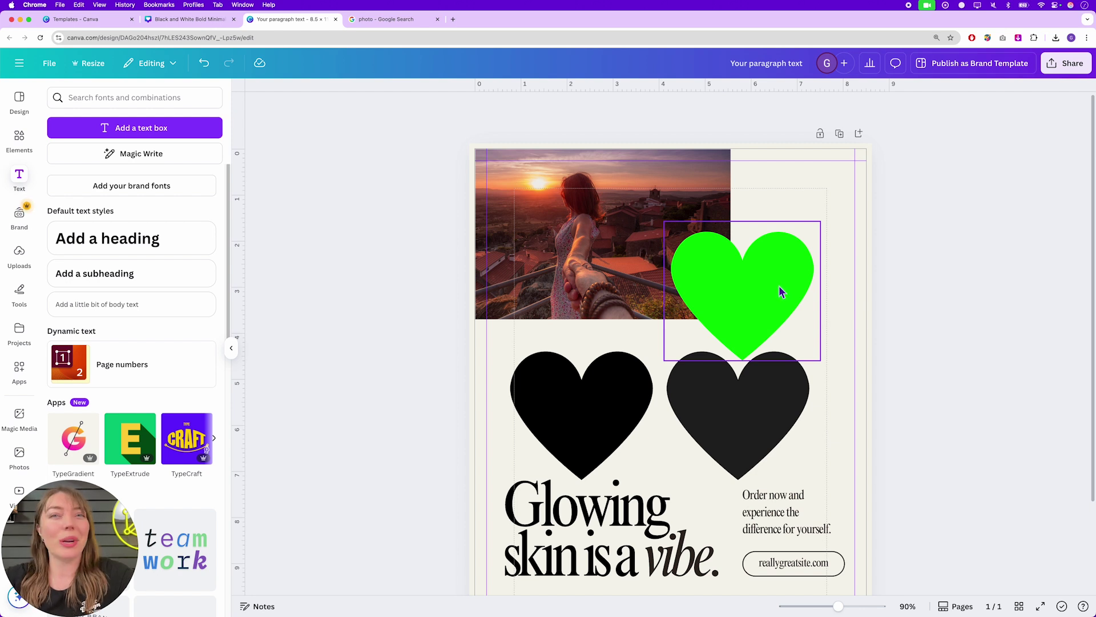
pyautogui.moveTo(770, 295); pyautogui.dragTo(766, 296)
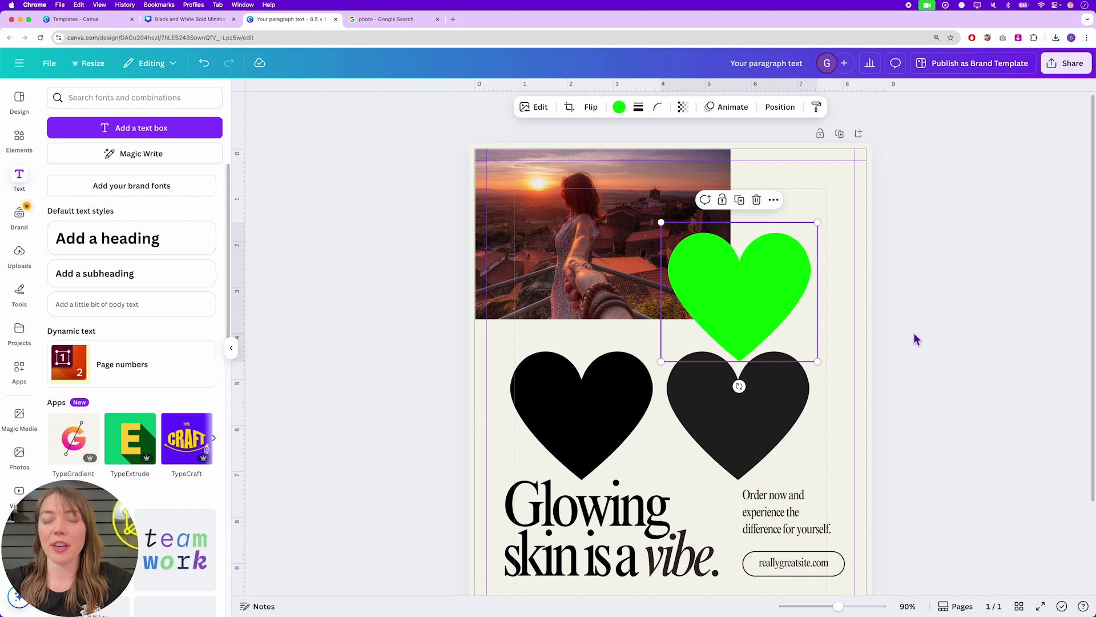
pyautogui.click(962, 314)
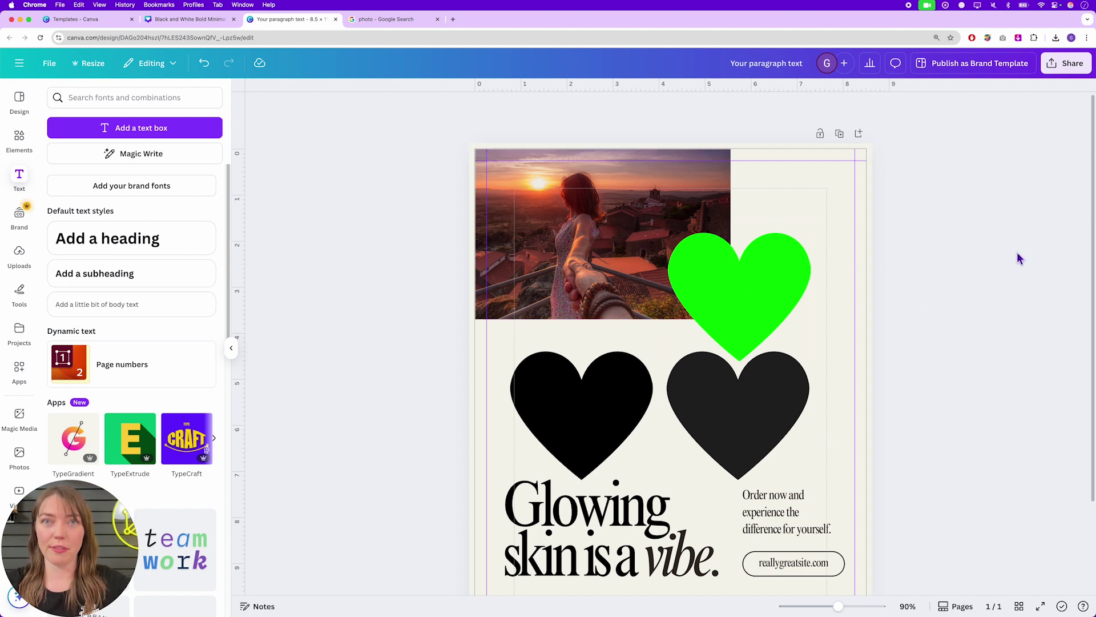
pyautogui.click(51, 66)
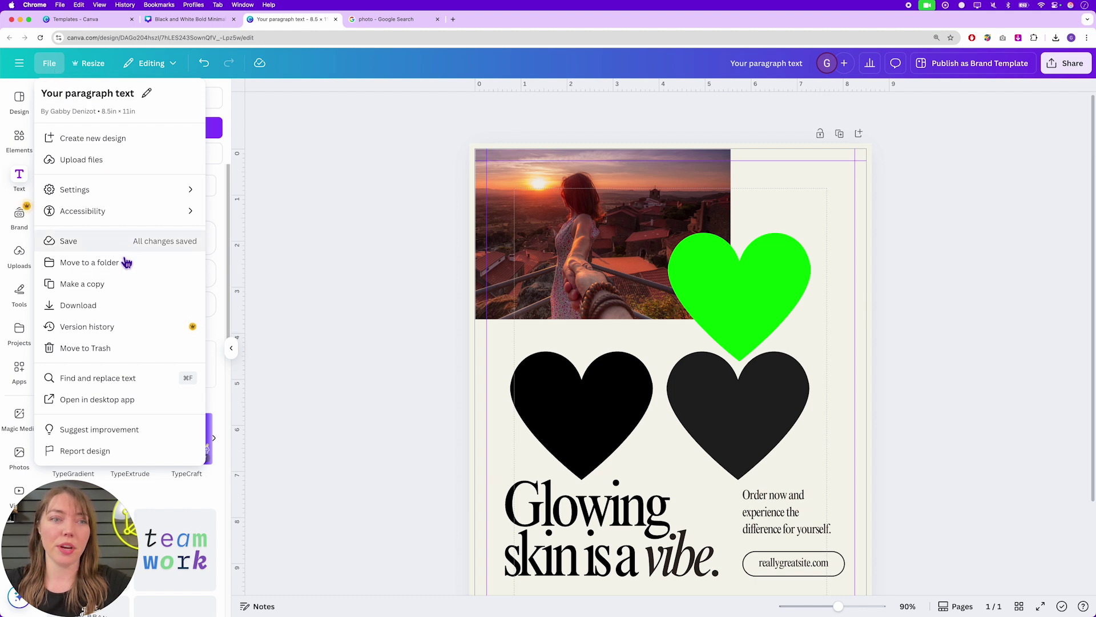
pyautogui.click(134, 307)
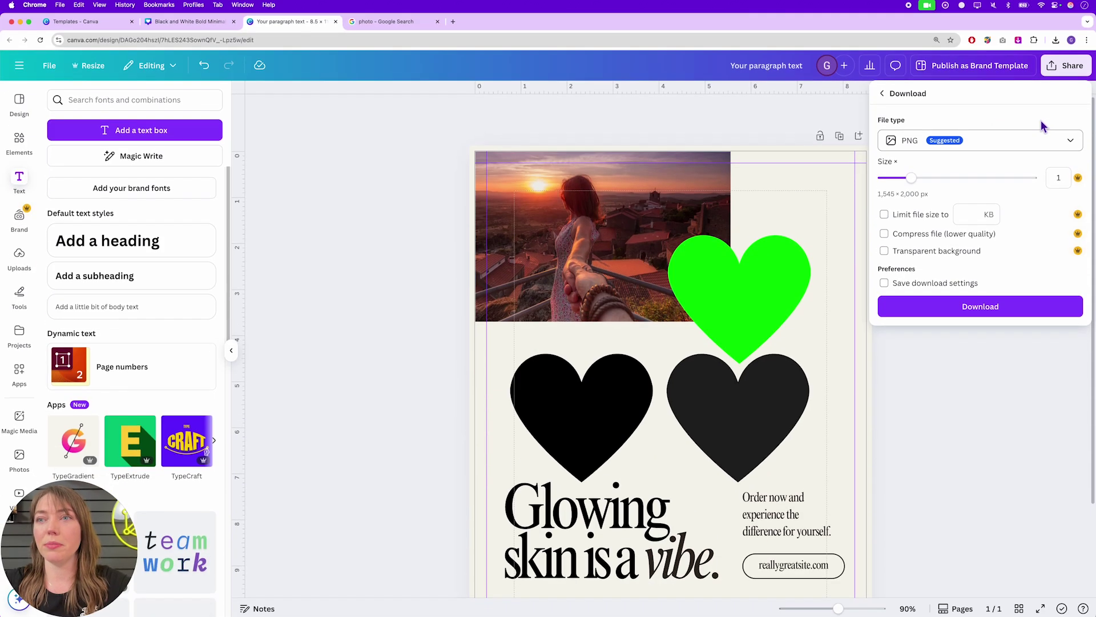
pyautogui.click(1067, 65)
pyautogui.click(1067, 65)
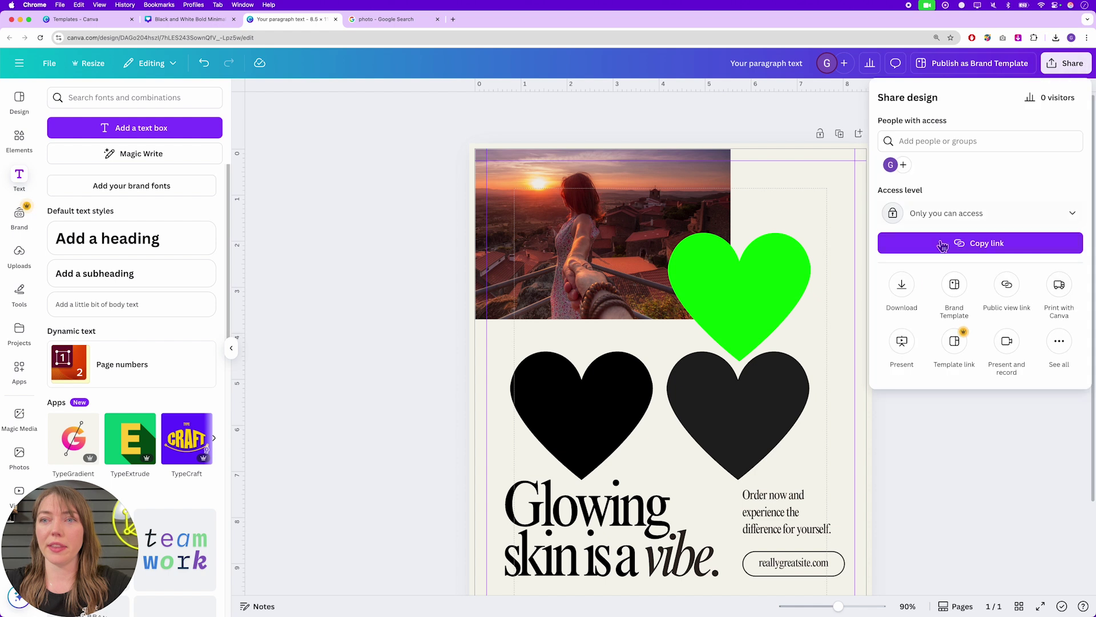
pyautogui.click(912, 289)
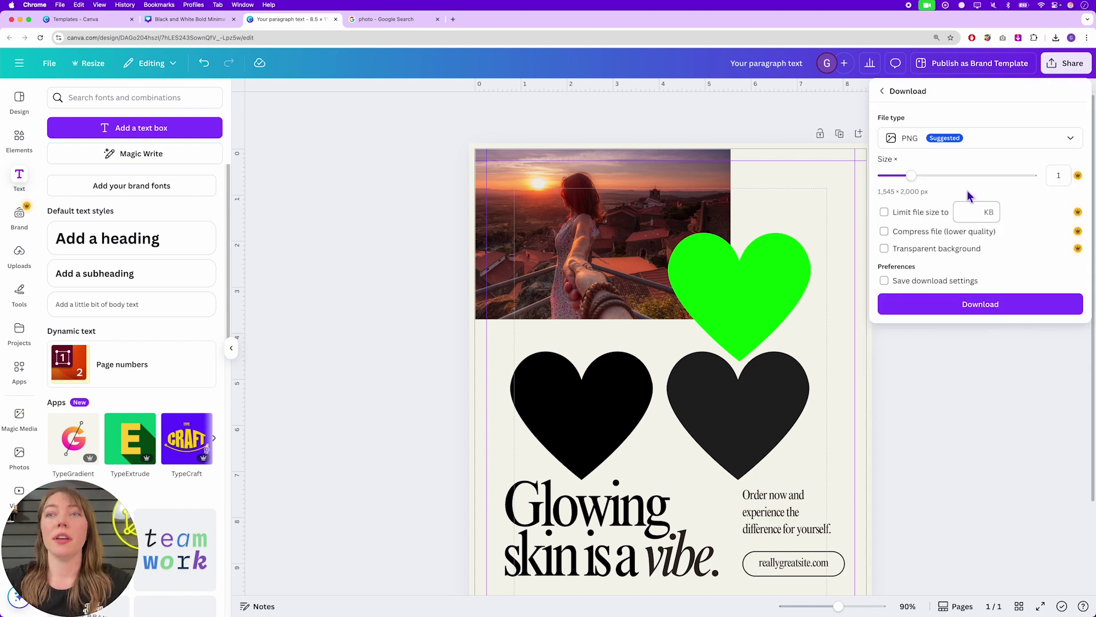
pyautogui.click(995, 143)
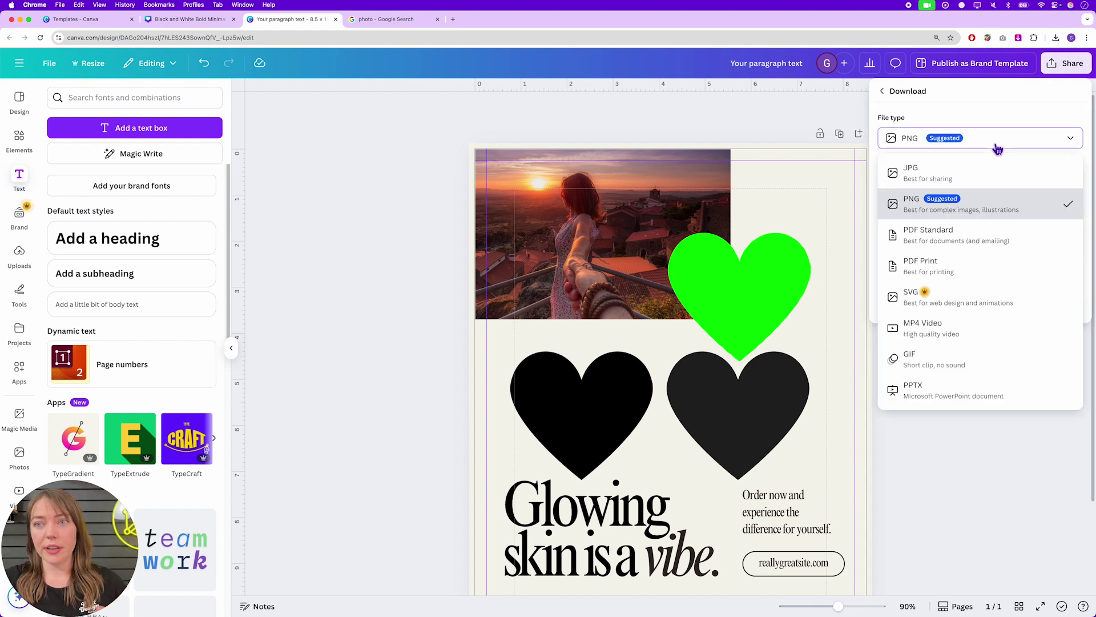
pyautogui.click(965, 270)
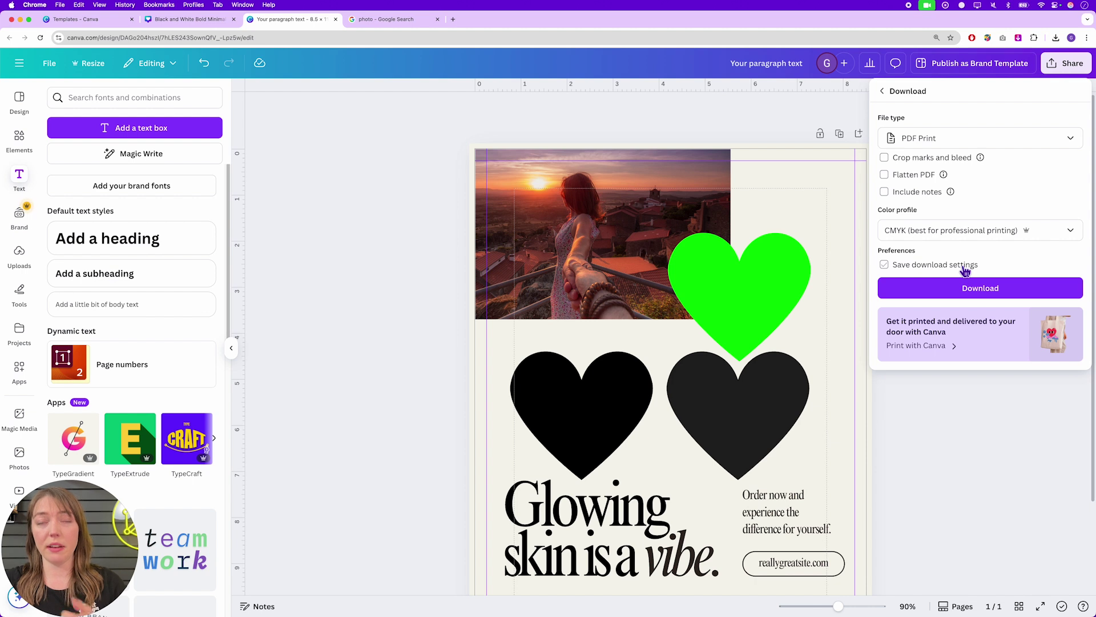
pyautogui.click(933, 161)
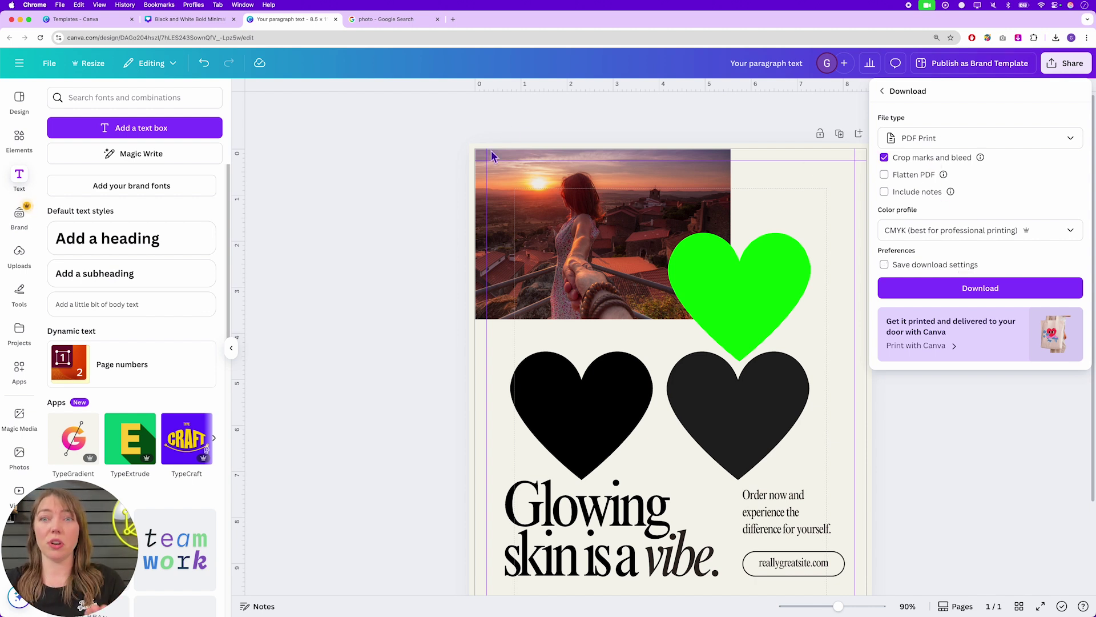
pyautogui.click(457, 213)
# Step: Enlarge the sunset photo from its upper left corner so it extends past the trim to the page's bleed edge
pyautogui.click(509, 172)
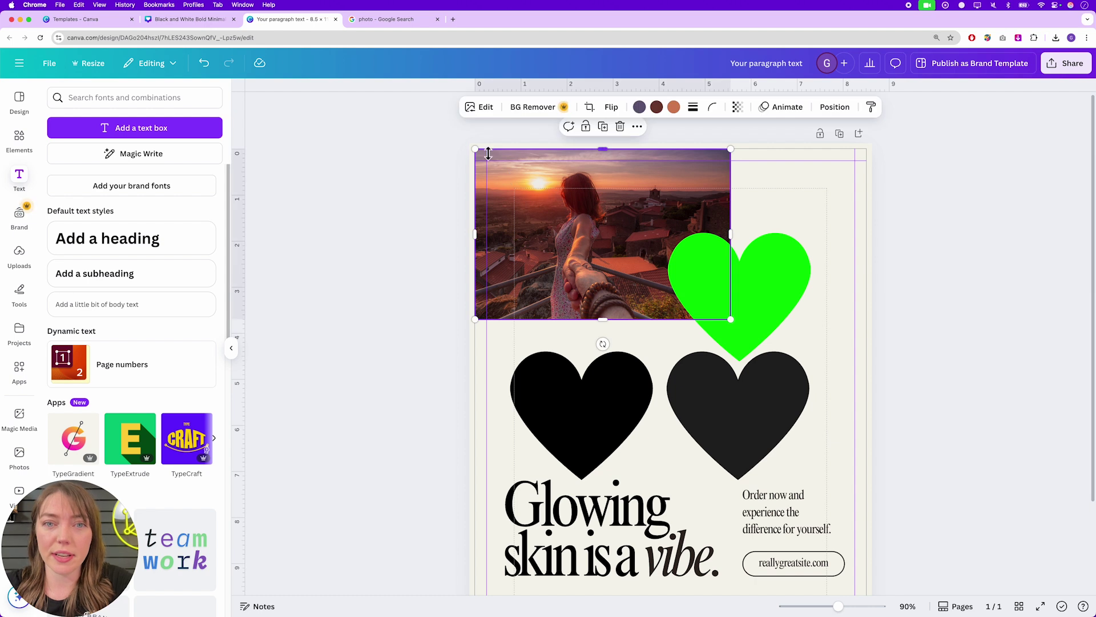
pyautogui.moveTo(476, 150); pyautogui.dragTo(468, 142)
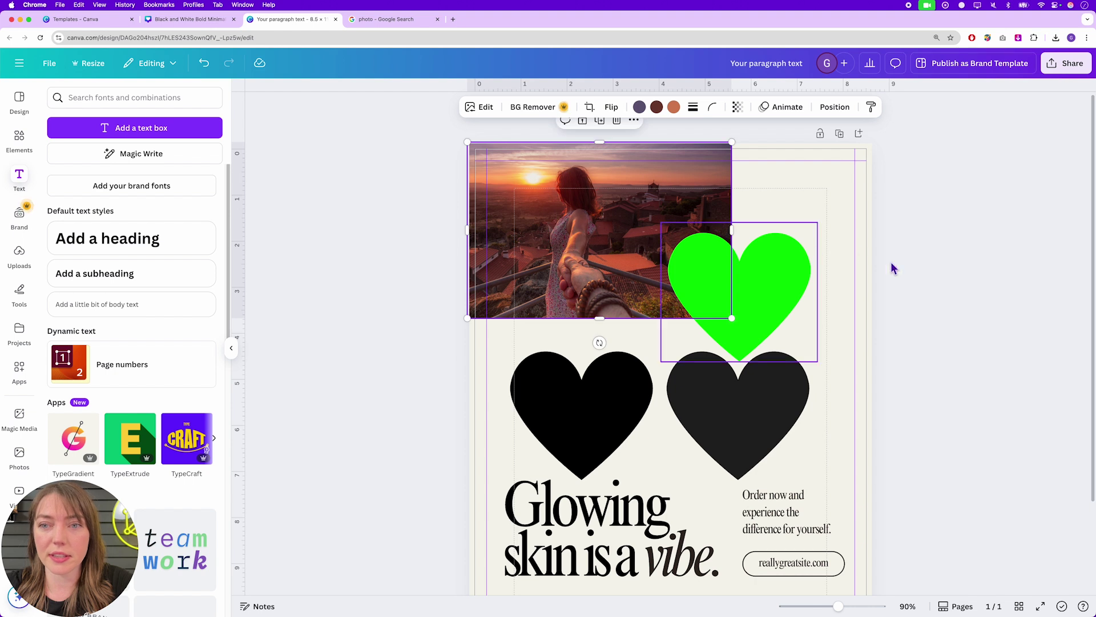
pyautogui.click(953, 303)
# Step: Set the download to PDF Print with crop marks and bleed and the CMYK color profile
pyautogui.click(1065, 63)
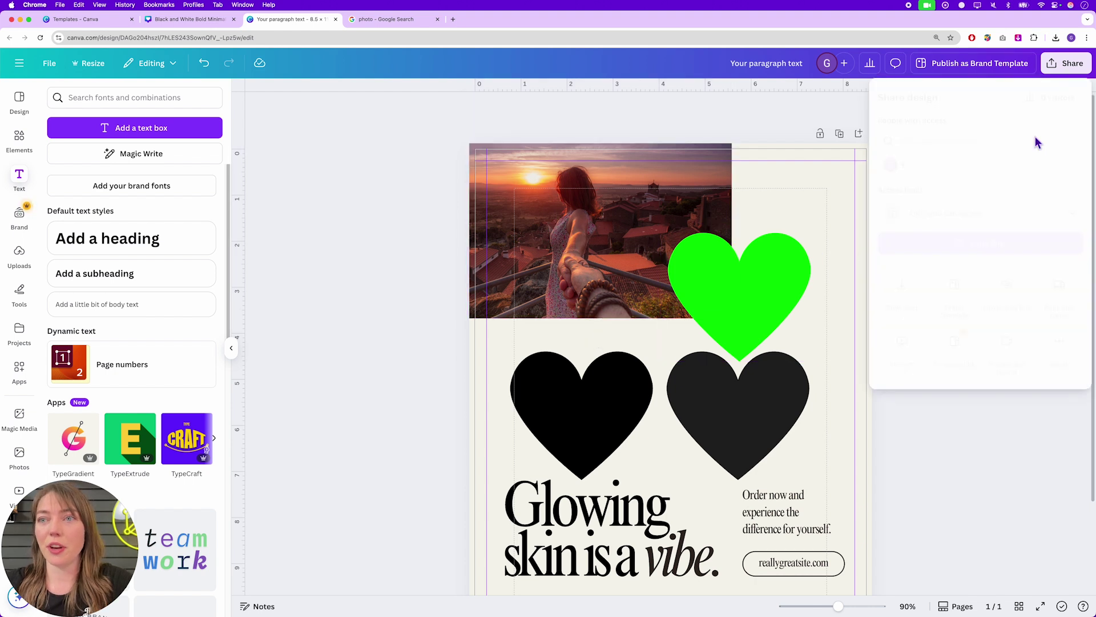
pyautogui.click(913, 302)
pyautogui.click(926, 146)
pyautogui.click(942, 262)
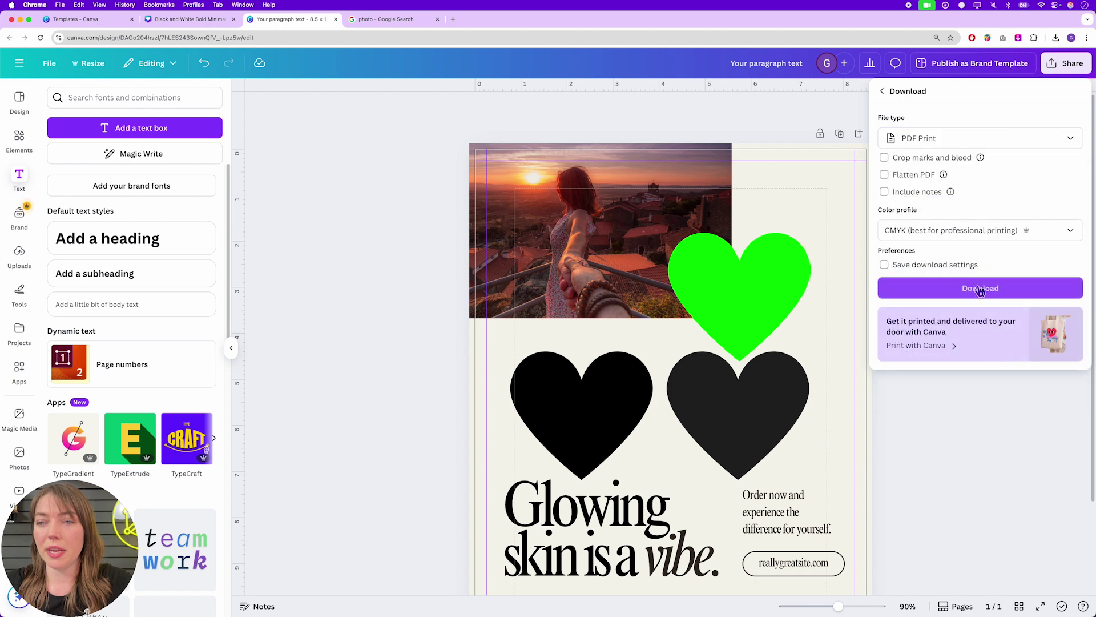
pyautogui.click(936, 161)
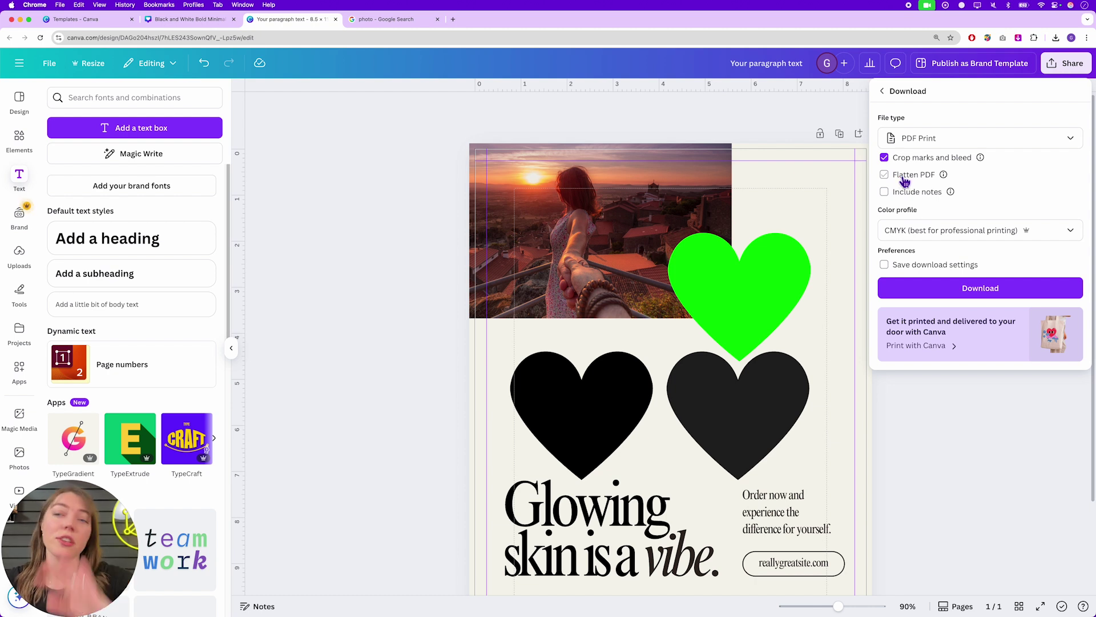
pyautogui.click(1003, 231)
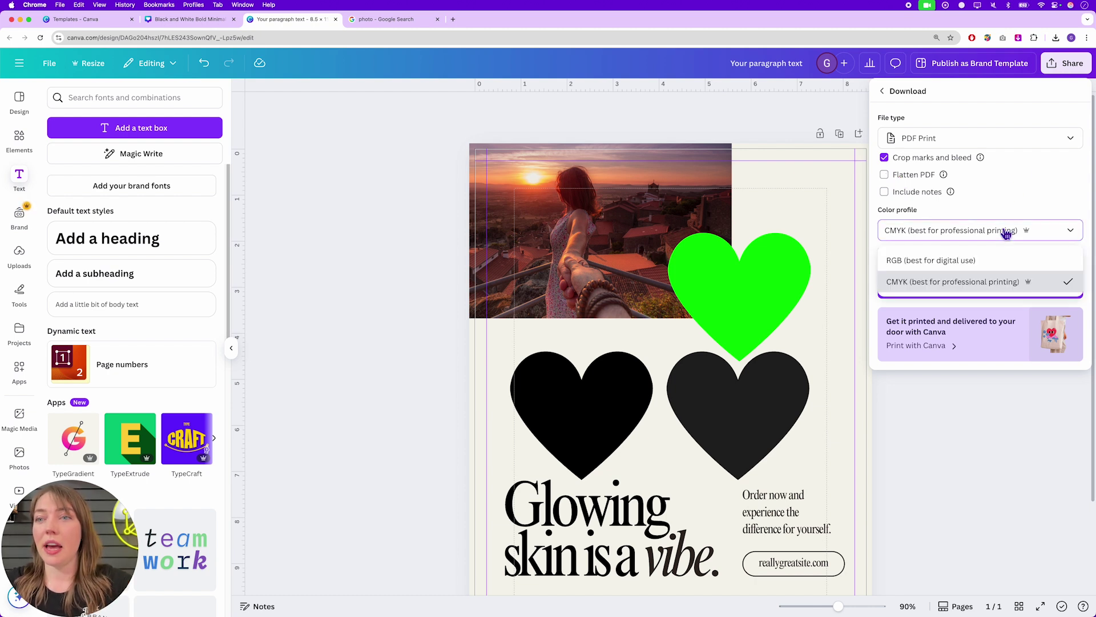
pyautogui.click(1010, 286)
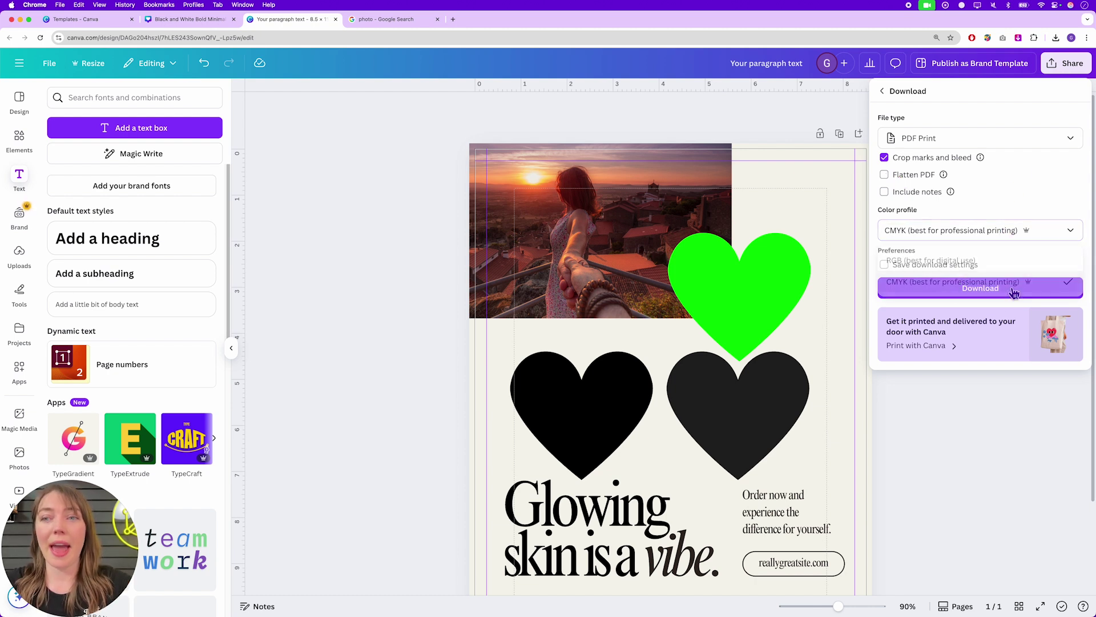
pyautogui.click(982, 243)
pyautogui.click(982, 260)
pyautogui.click(993, 242)
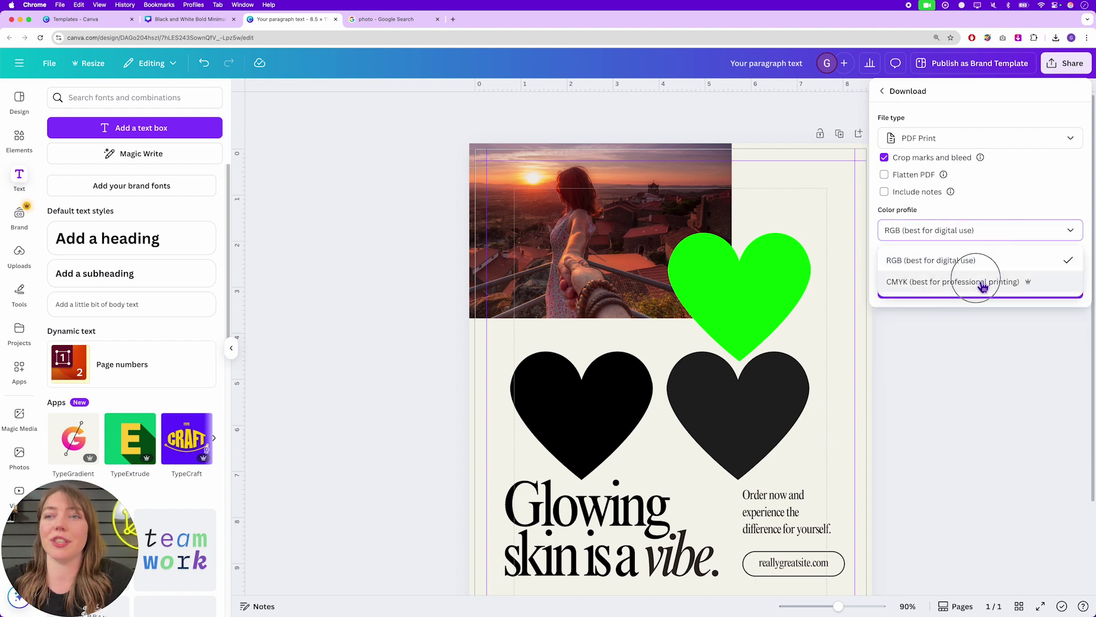
pyautogui.click(984, 283)
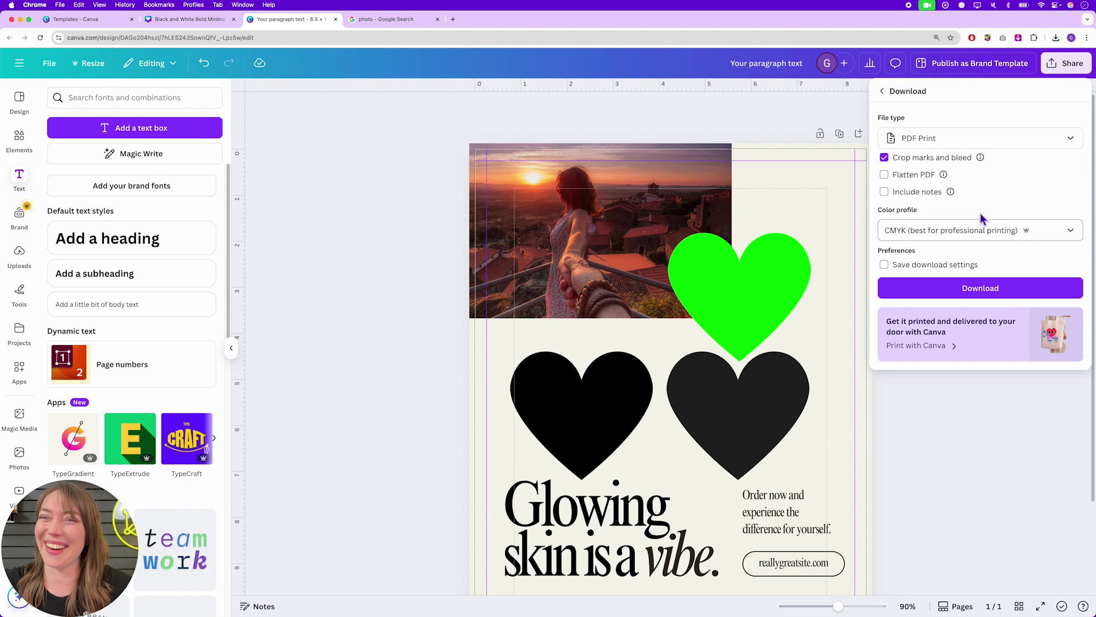
# Step: Download the PDF and open the file "Your paragraph text (1).pdf" in Acrobat
pyautogui.click(984, 292)
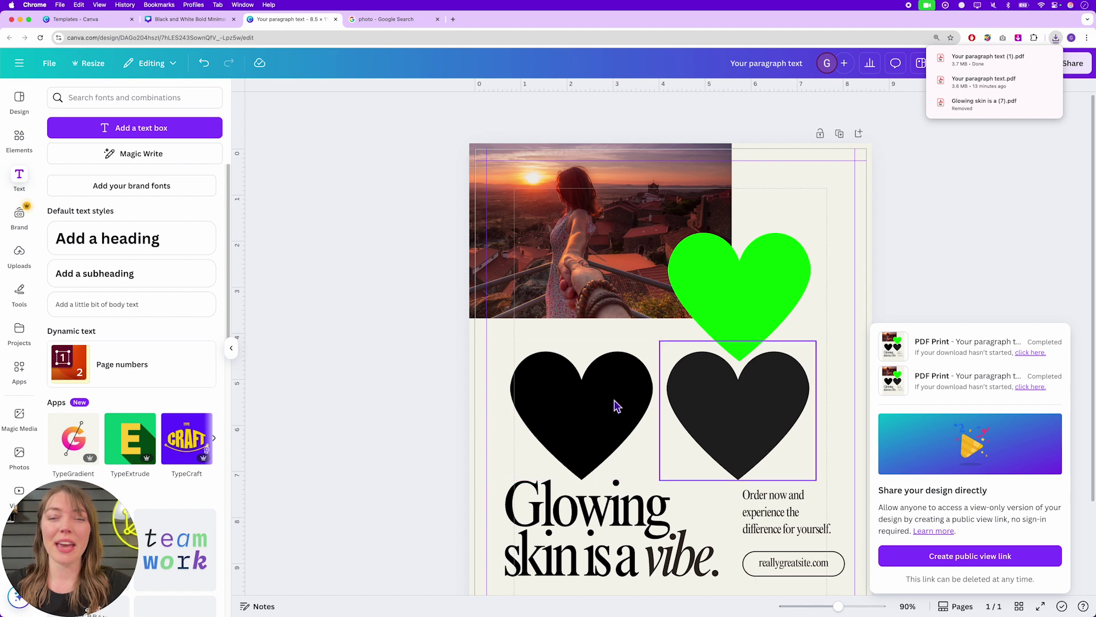
pyautogui.click(379, 416)
pyautogui.moveTo(773, 609)
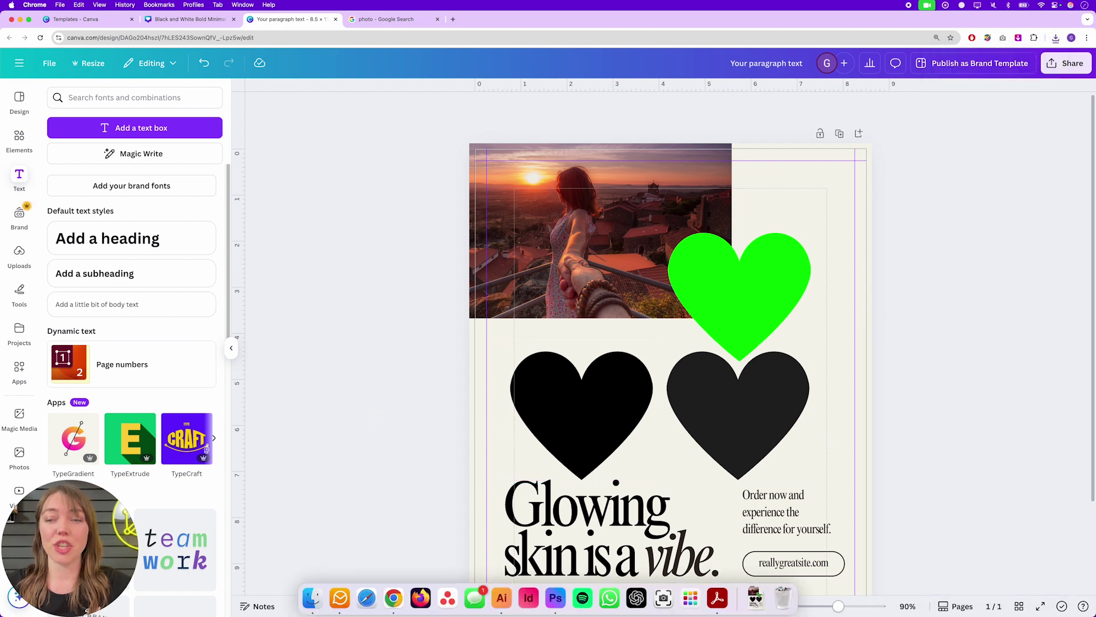
pyautogui.click(762, 608)
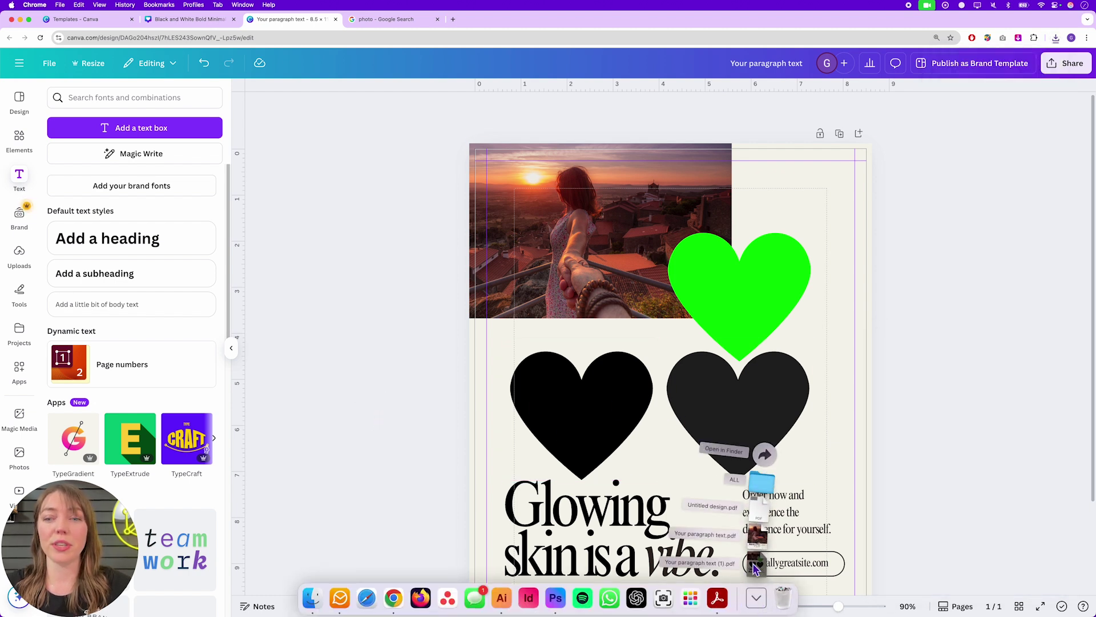
pyautogui.click(756, 564)
# Step: Arrange Output Preview beside the PDF window and inspect the green heart's color data with Object Inspector
pyautogui.moveTo(733, 90); pyautogui.dragTo(888, 122)
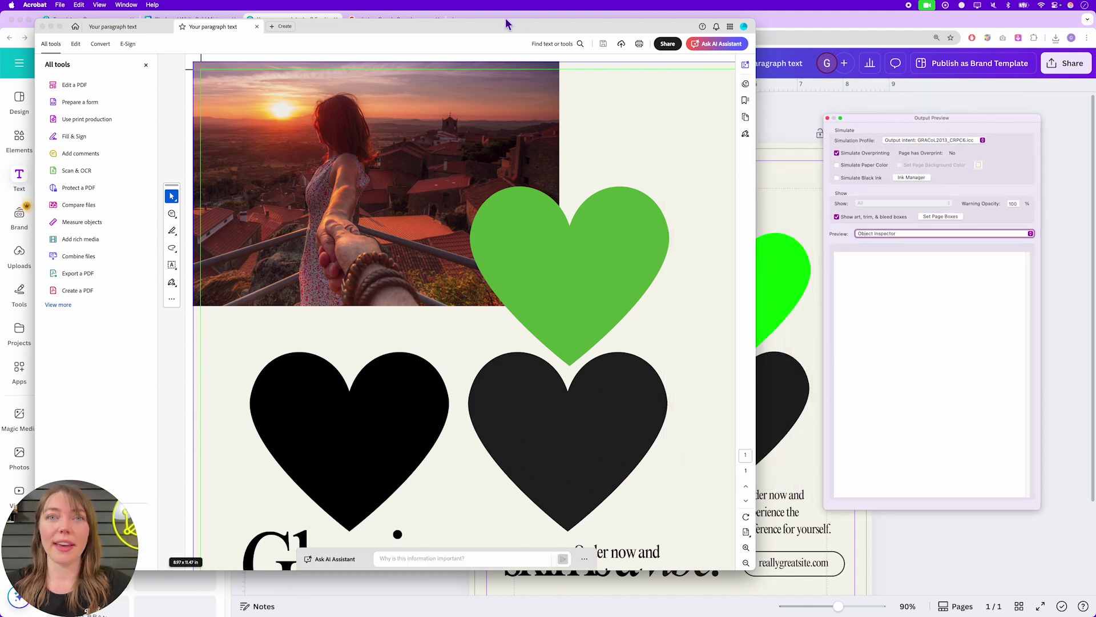
pyautogui.moveTo(506, 24); pyautogui.dragTo(433, 34)
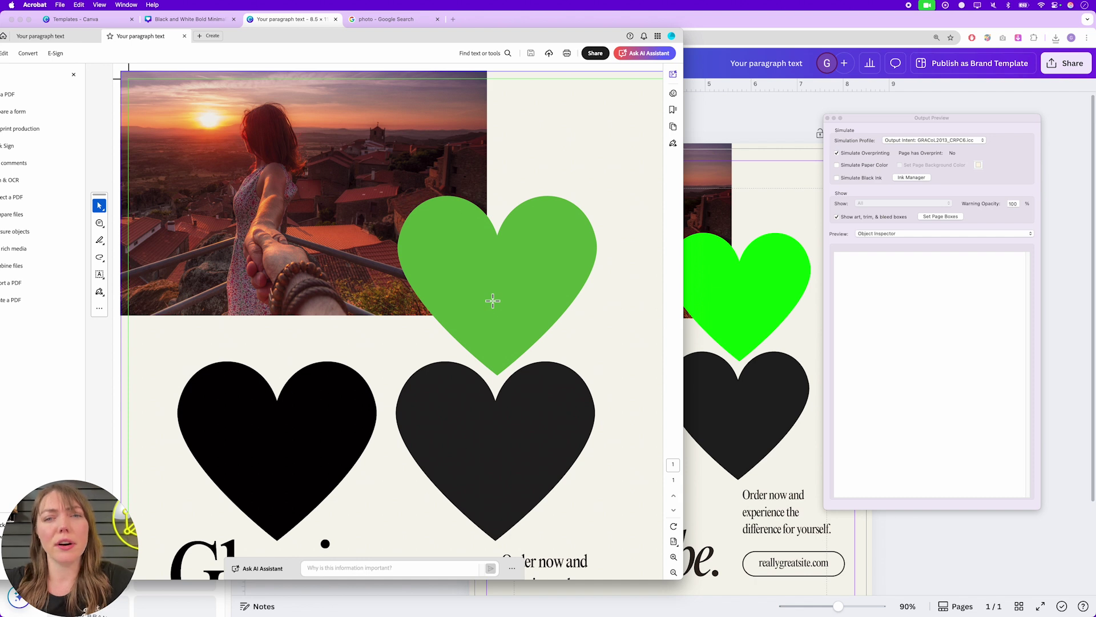
pyautogui.click(460, 239)
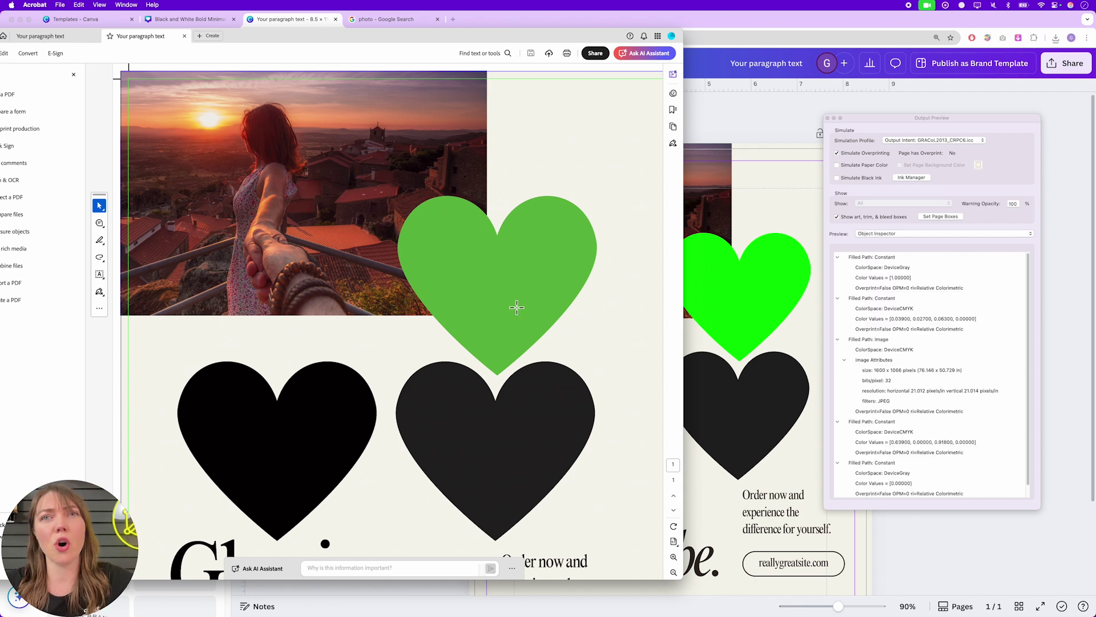
# Step: Switch the Output Preview to Separations and check the ink percentages in the green heart and the photo
pyautogui.click(915, 232)
pyautogui.click(906, 220)
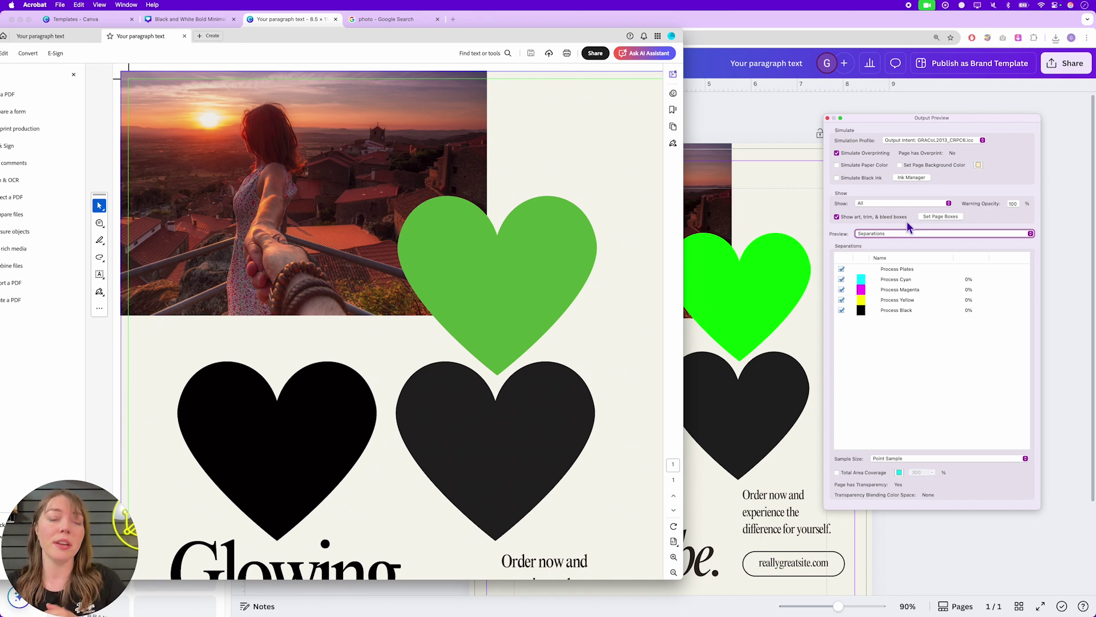
pyautogui.click(516, 277)
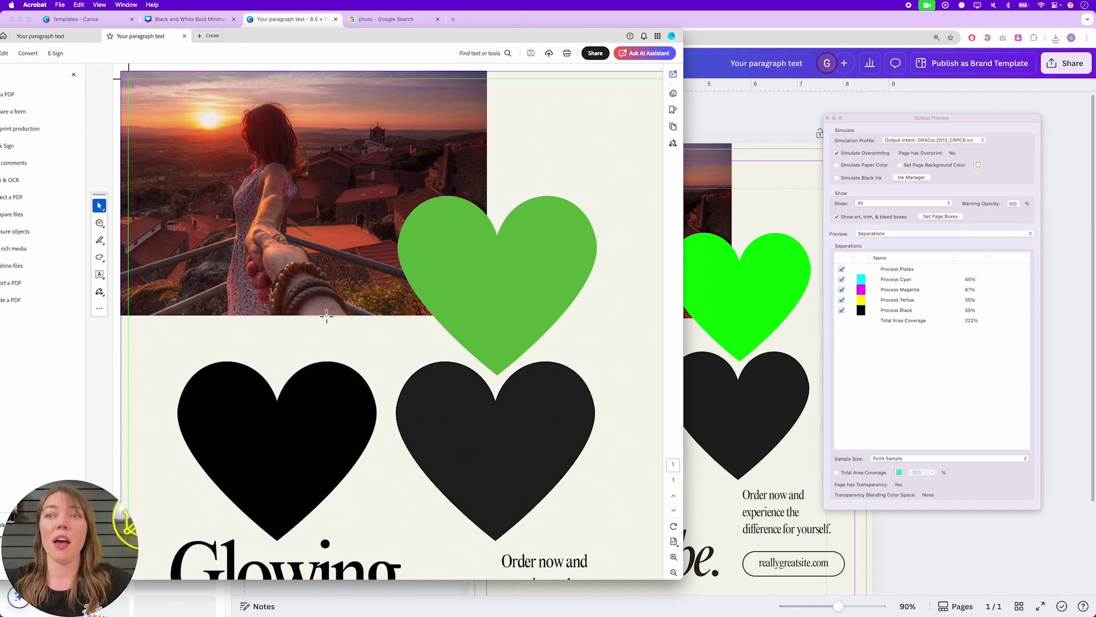
# Step: Check the ink coverage of the solid black heart in the separations, then place Output Preview clear of the PDF page
pyautogui.scroll(-4, 311, 348)
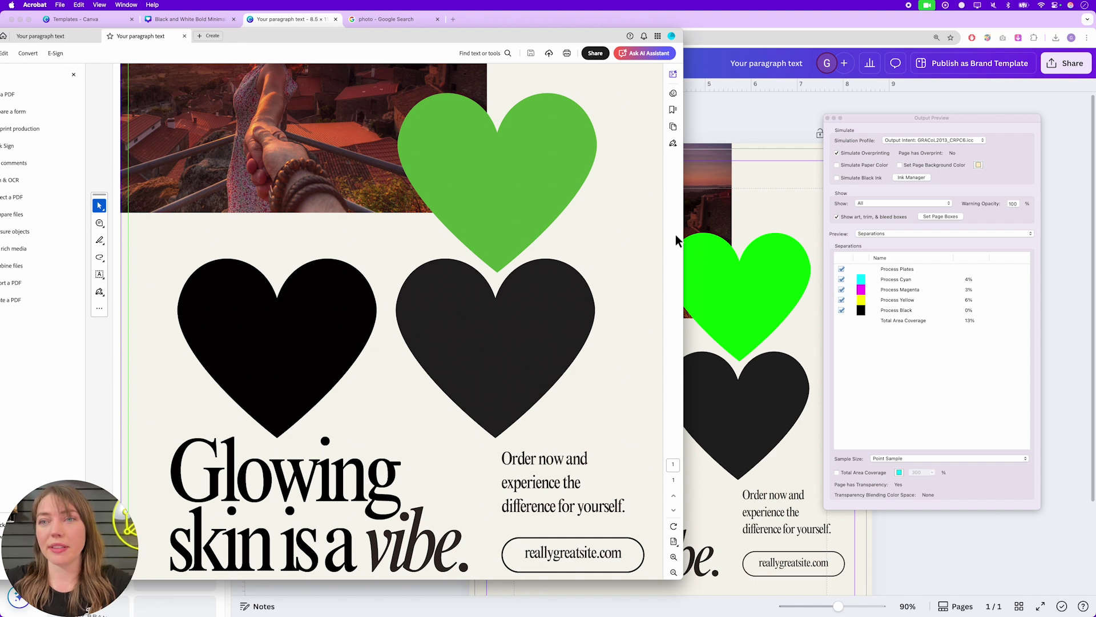
pyautogui.moveTo(934, 117); pyautogui.dragTo(548, 151)
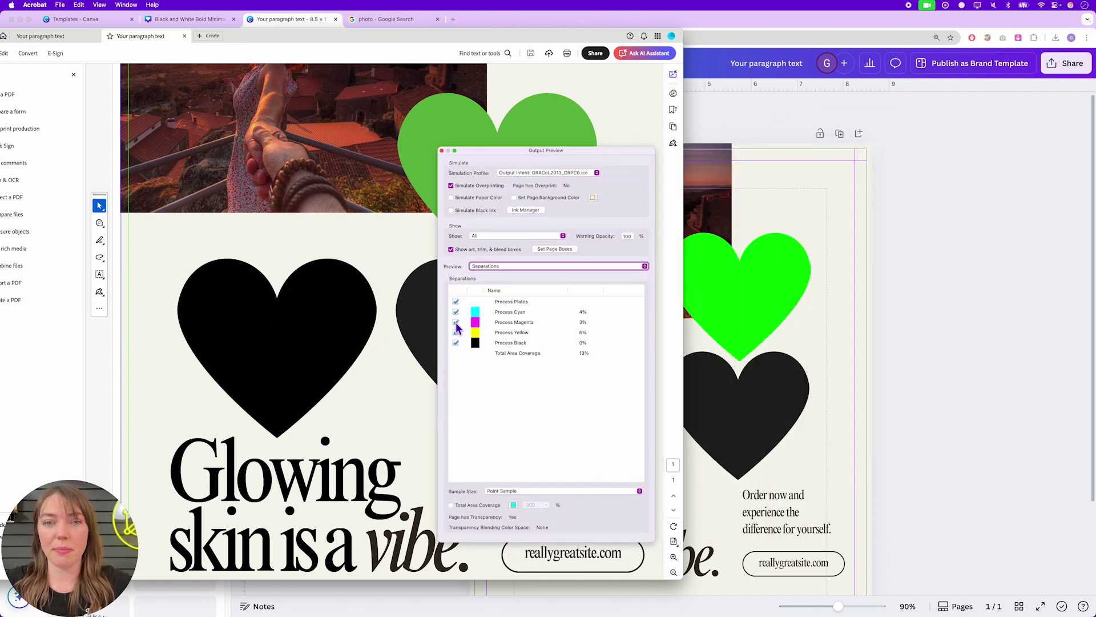
pyautogui.rightClick(362, 308)
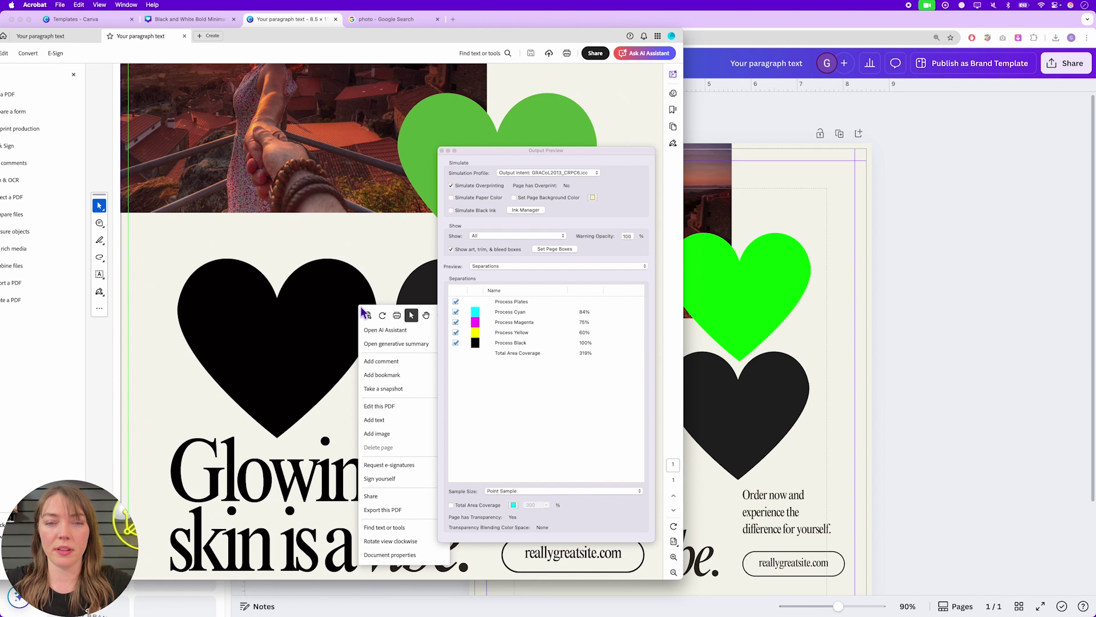
pyautogui.click(340, 284)
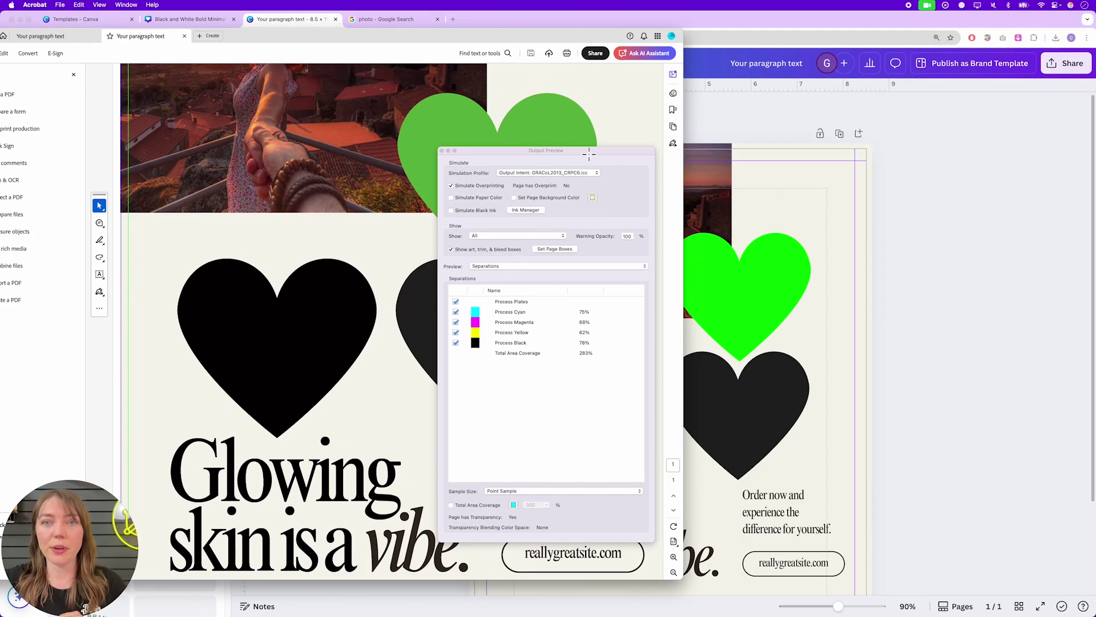
pyautogui.moveTo(592, 152); pyautogui.dragTo(885, 156)
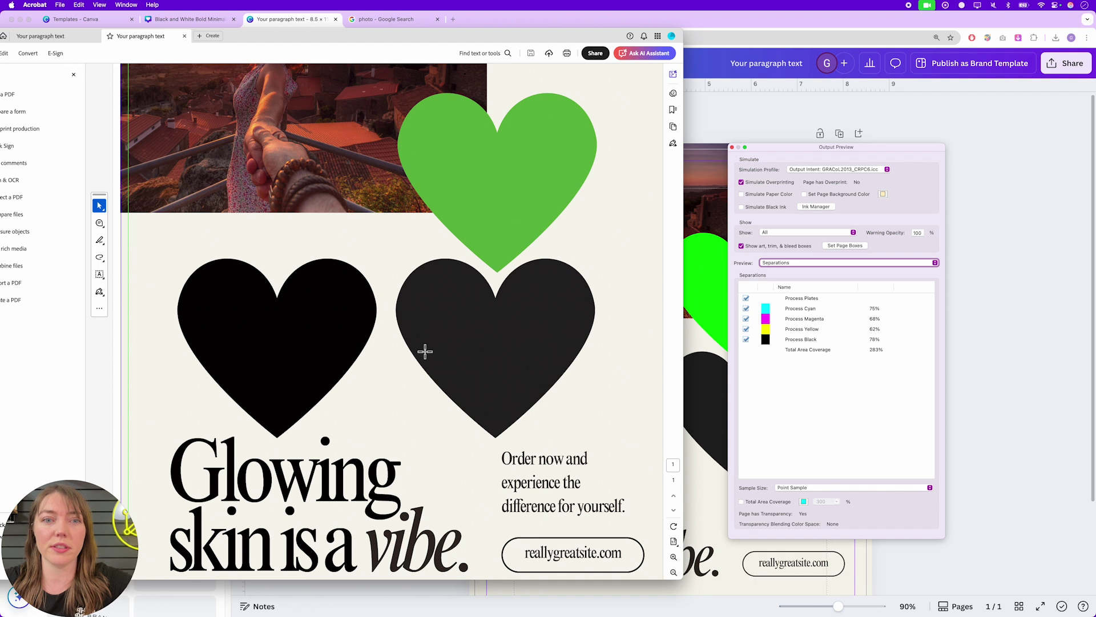
# Step: Hide the Process Black, Process Yellow and Process Magenta plates to view the page's cyan plate alone
pyautogui.scroll(3, 425, 349)
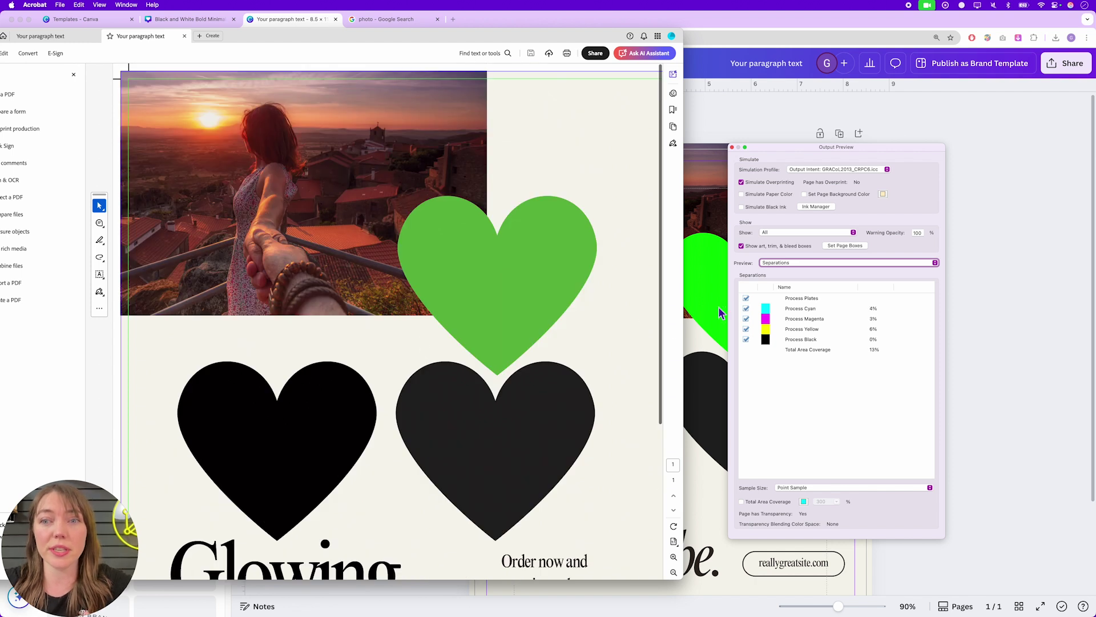
pyautogui.click(746, 339)
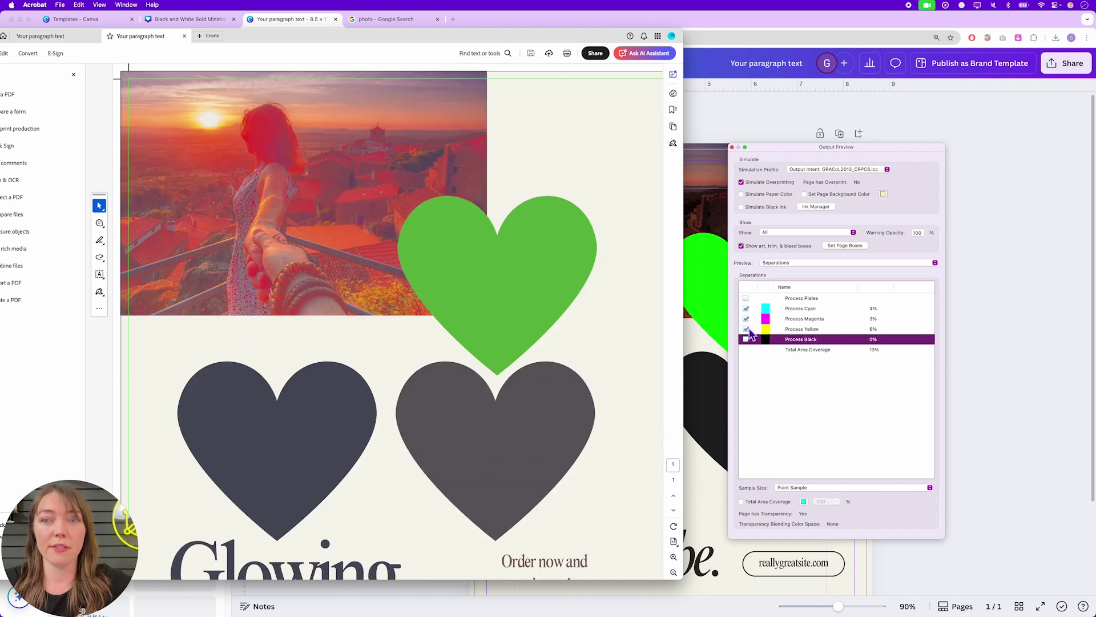
pyautogui.click(746, 329)
pyautogui.click(746, 319)
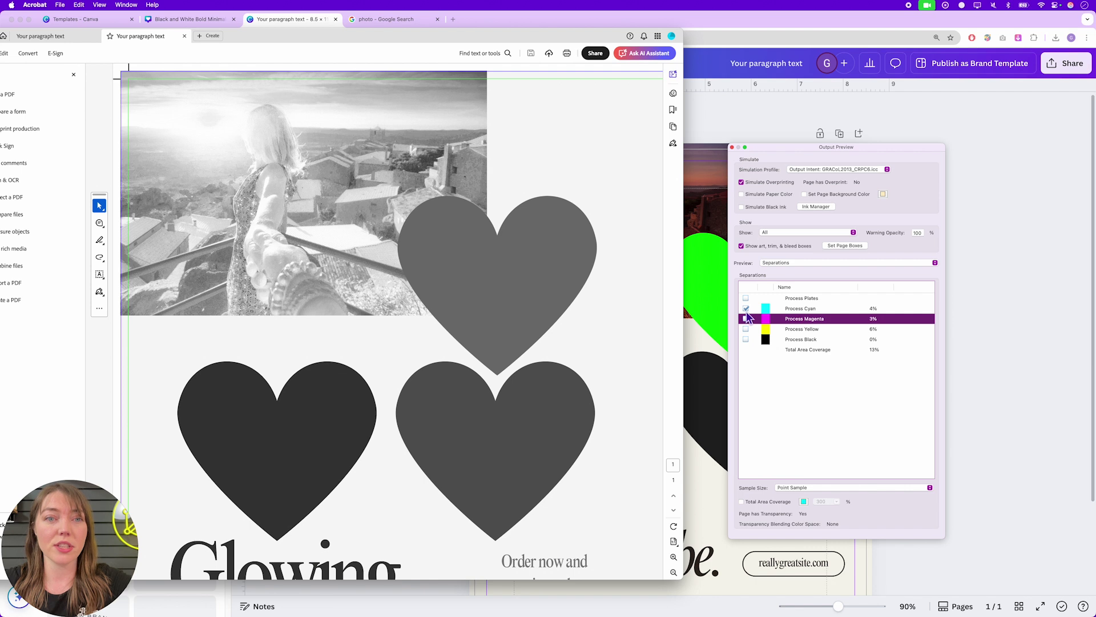
# Step: Show the black, magenta and yellow plates again one by one, and toggle the black plate off and back on
pyautogui.click(745, 339)
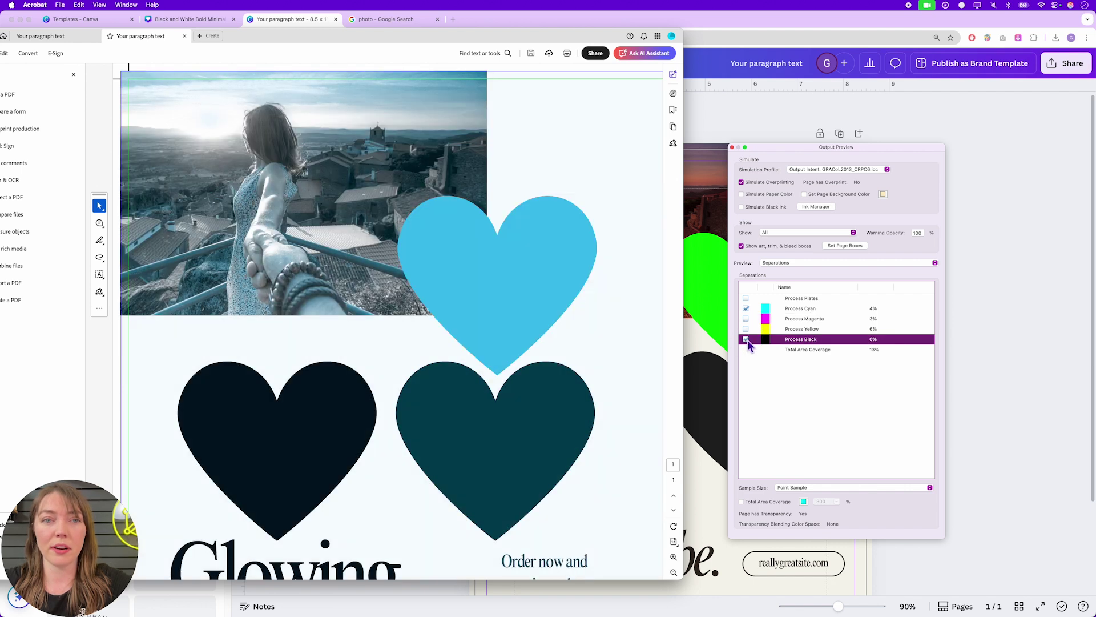
pyautogui.click(746, 319)
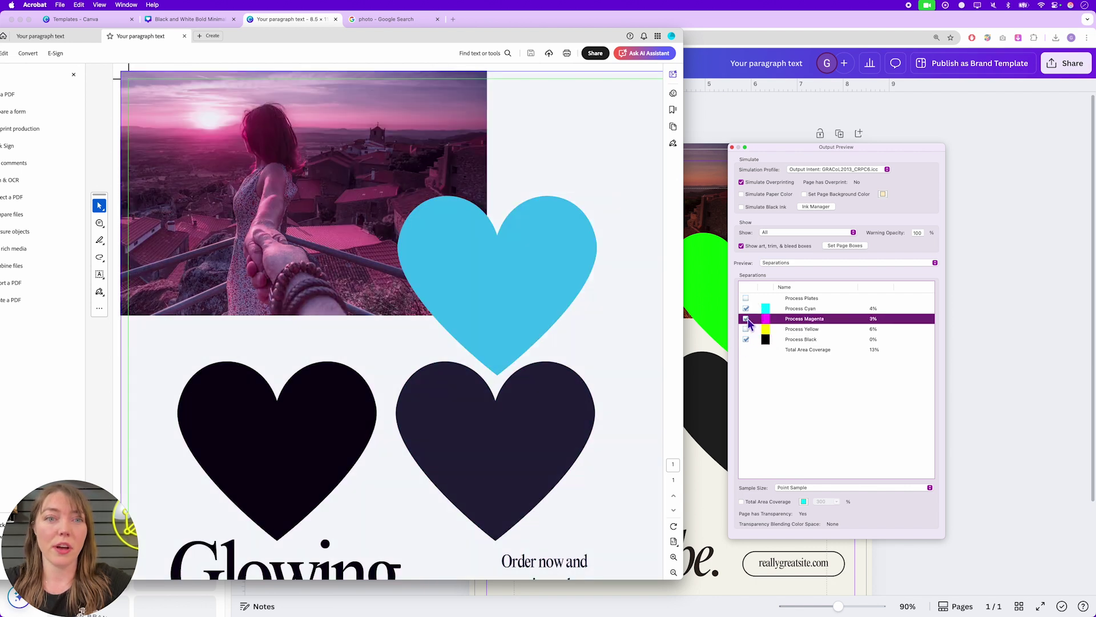
pyautogui.click(746, 329)
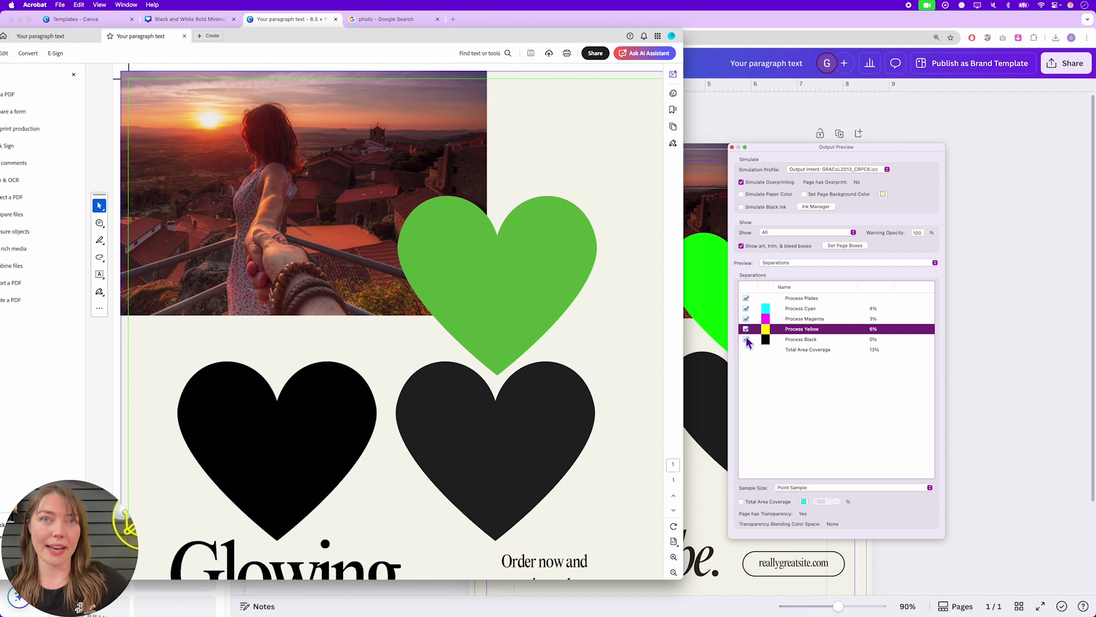
pyautogui.click(746, 339)
pyautogui.click(746, 339)
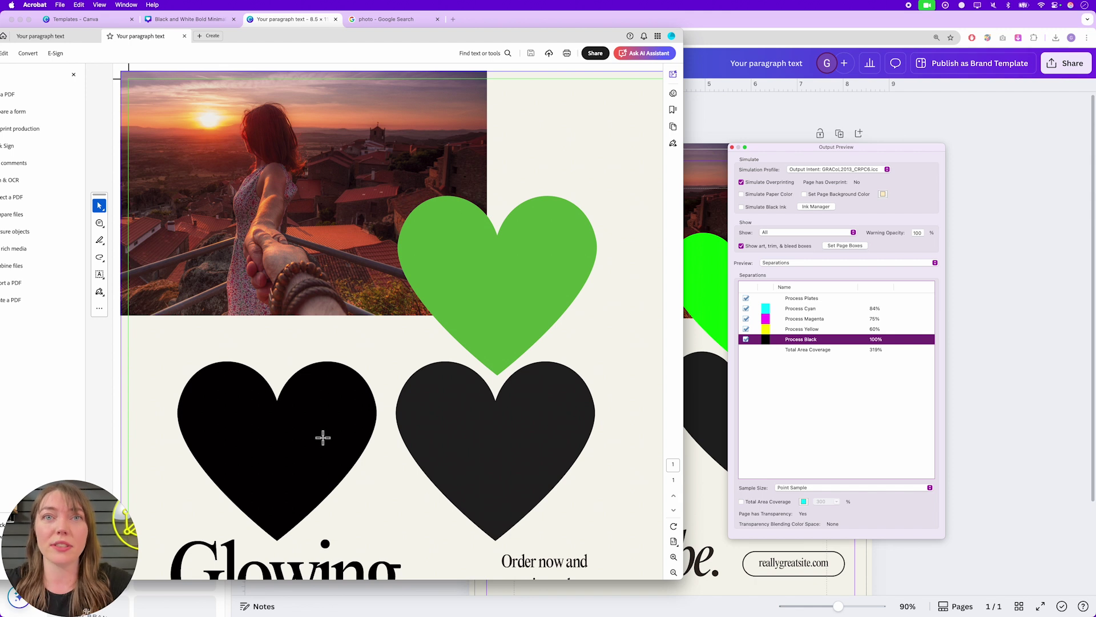
# Step: Check the separation ink percentages of the dark gray heart and the green heart
pyautogui.click(511, 453)
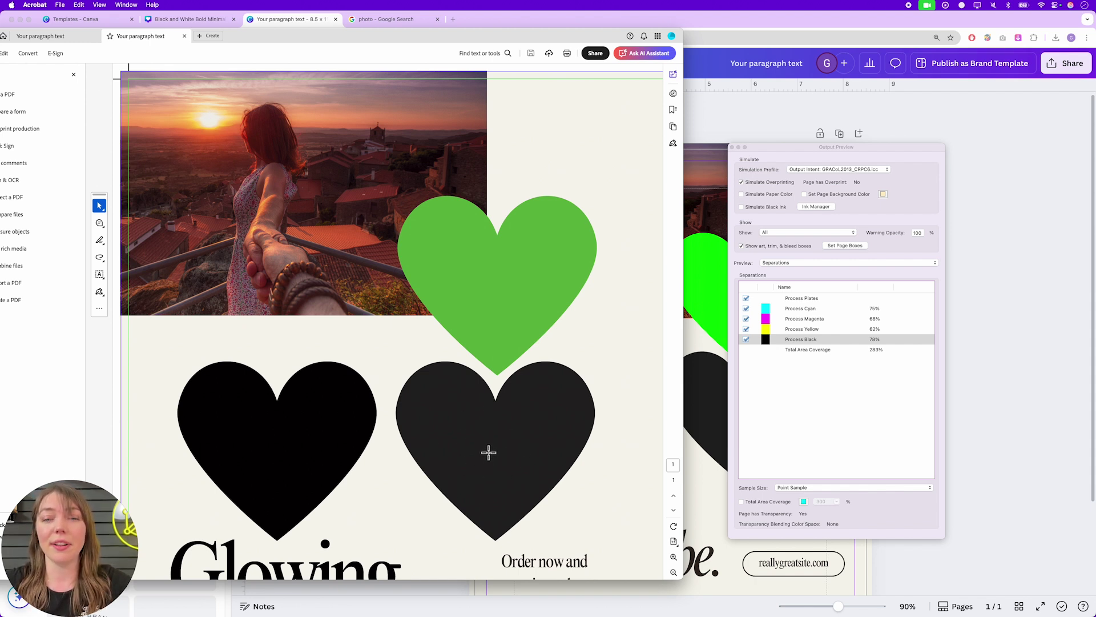
pyautogui.scroll(-2, 488, 452)
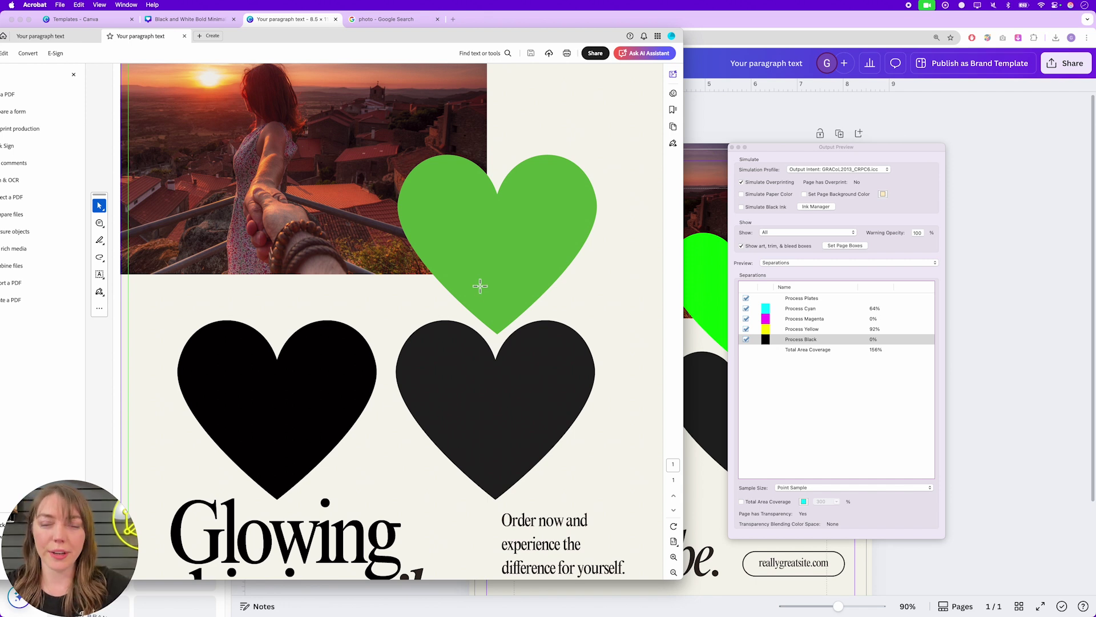
pyautogui.scroll(2, 269, 276)
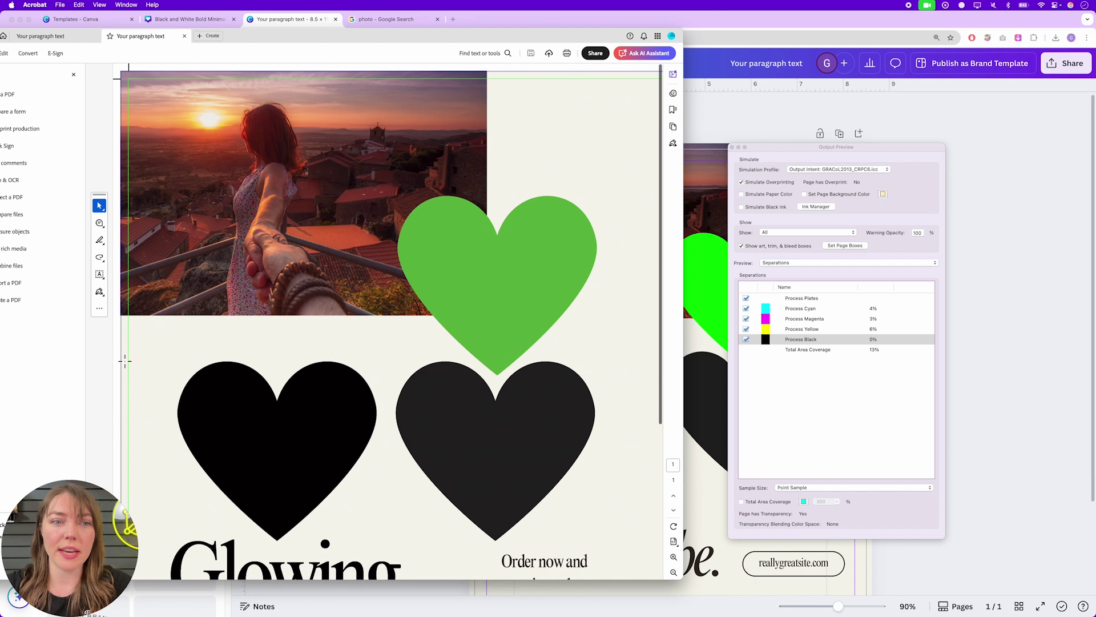
# Step: Close Output Preview and examine the crop marks and the trim and bleed lines at the page's upper-left corner
pyautogui.click(731, 147)
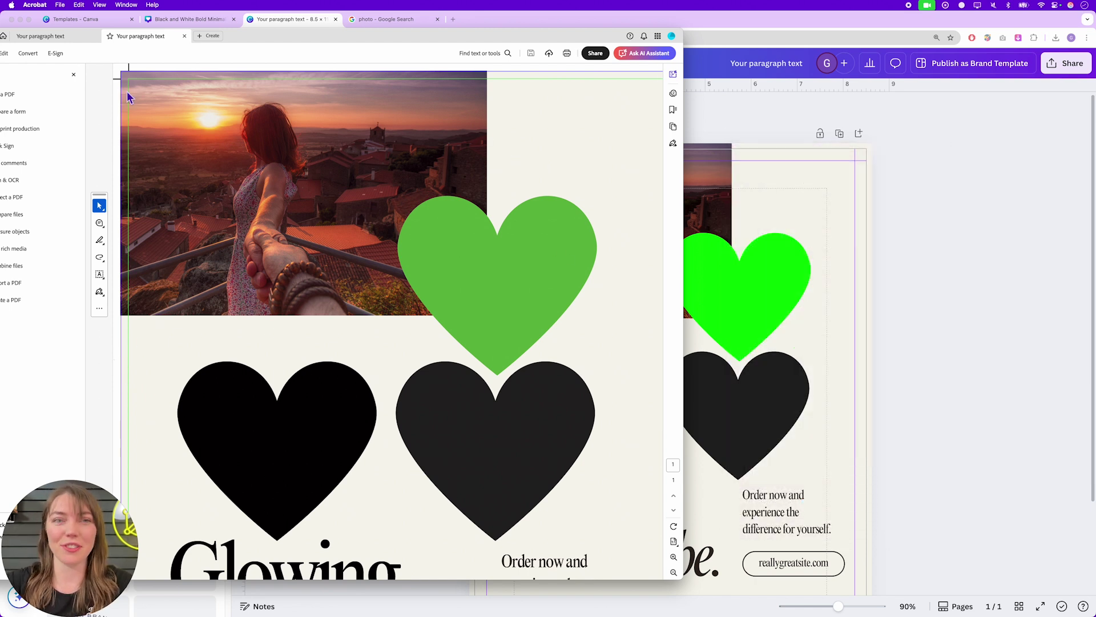
pyautogui.press('super+equal')
pyautogui.press('super+equal')
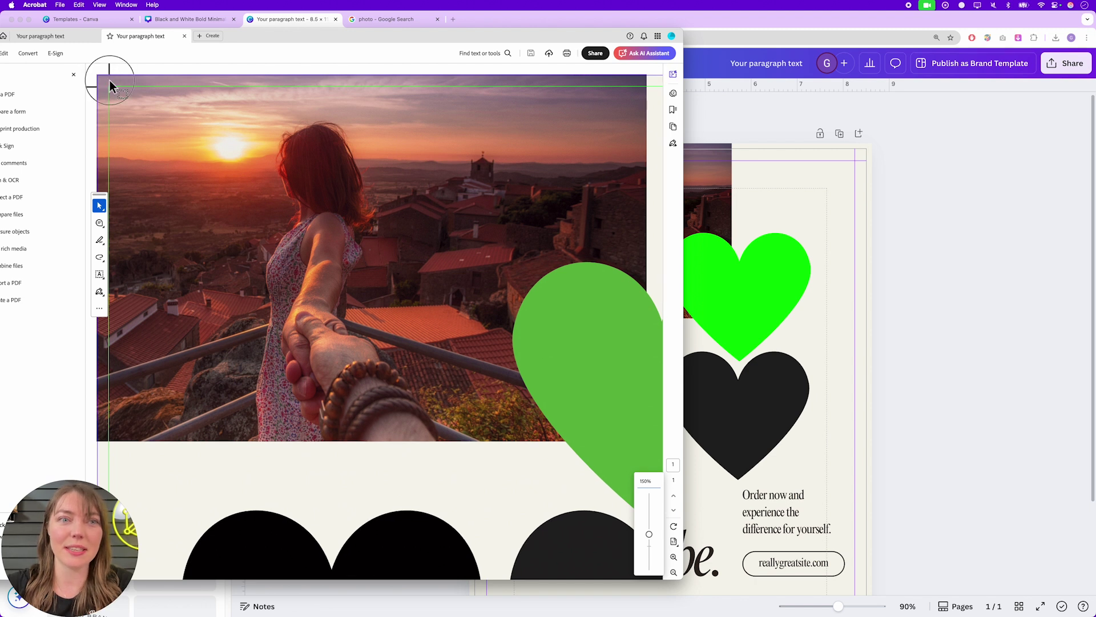
pyautogui.click(96, 66)
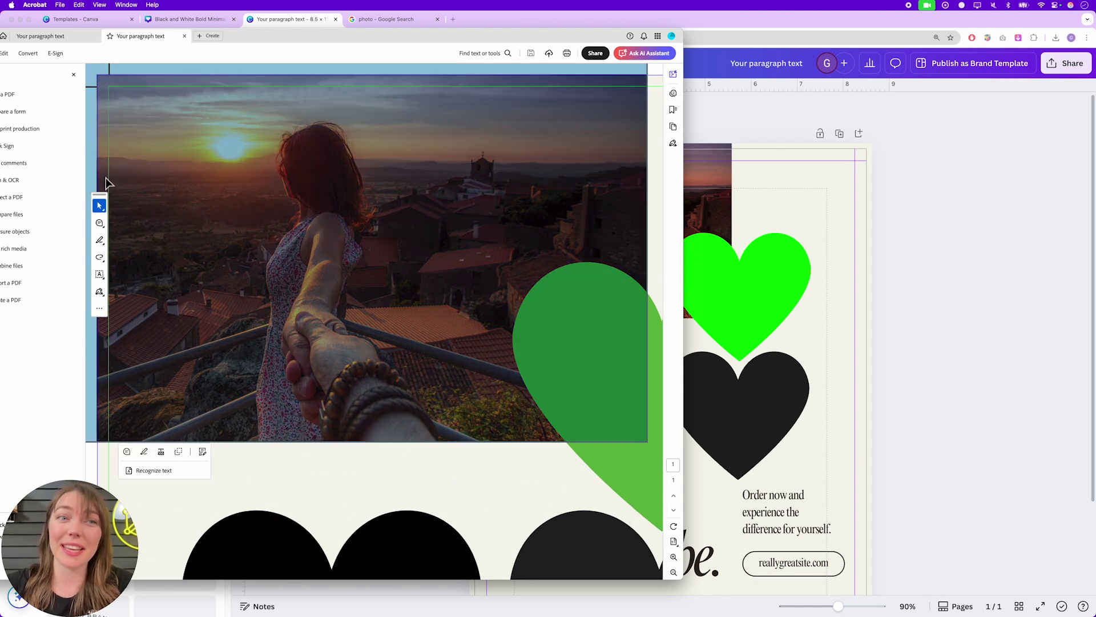
pyautogui.click(88, 454)
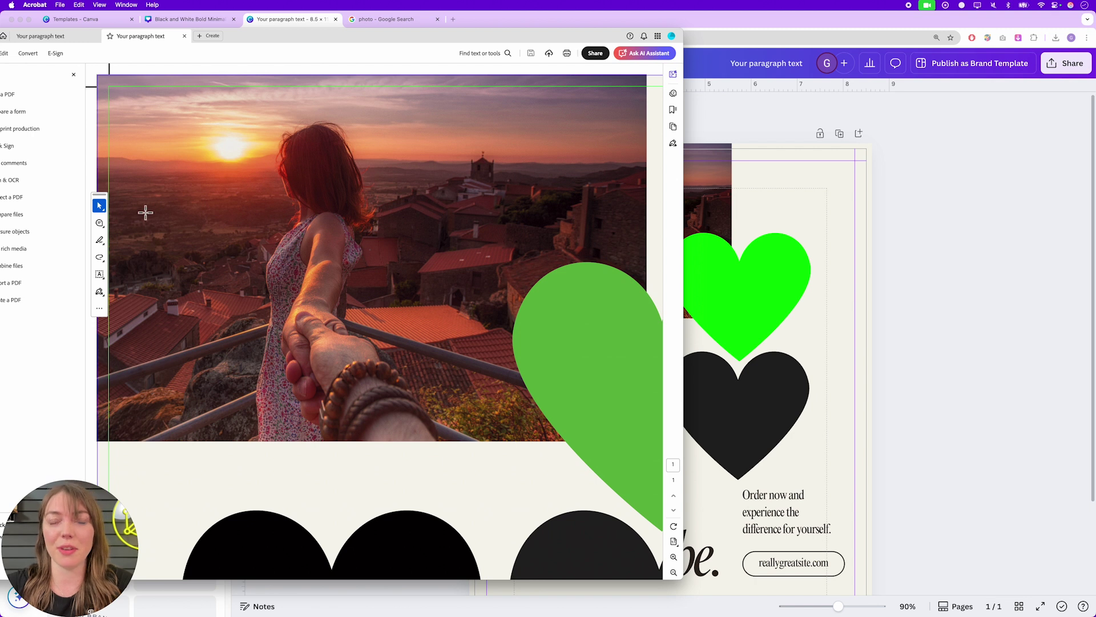